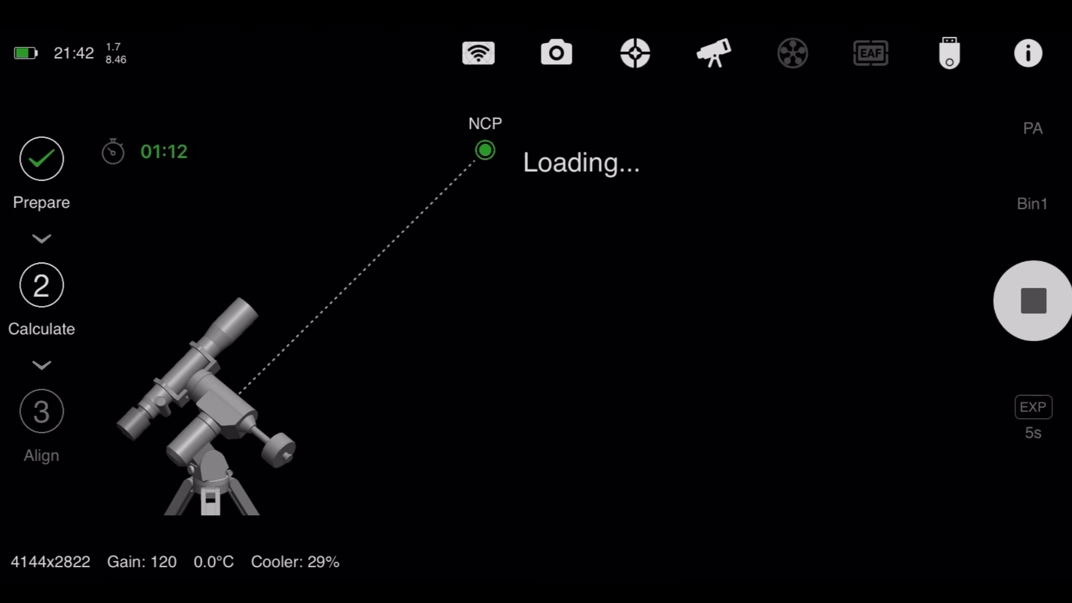
# Refresh the polar alignment measurement repeatedly while correcting the mount's azimuth and altitude, and finish the alignment
pyautogui.click(589, 517)
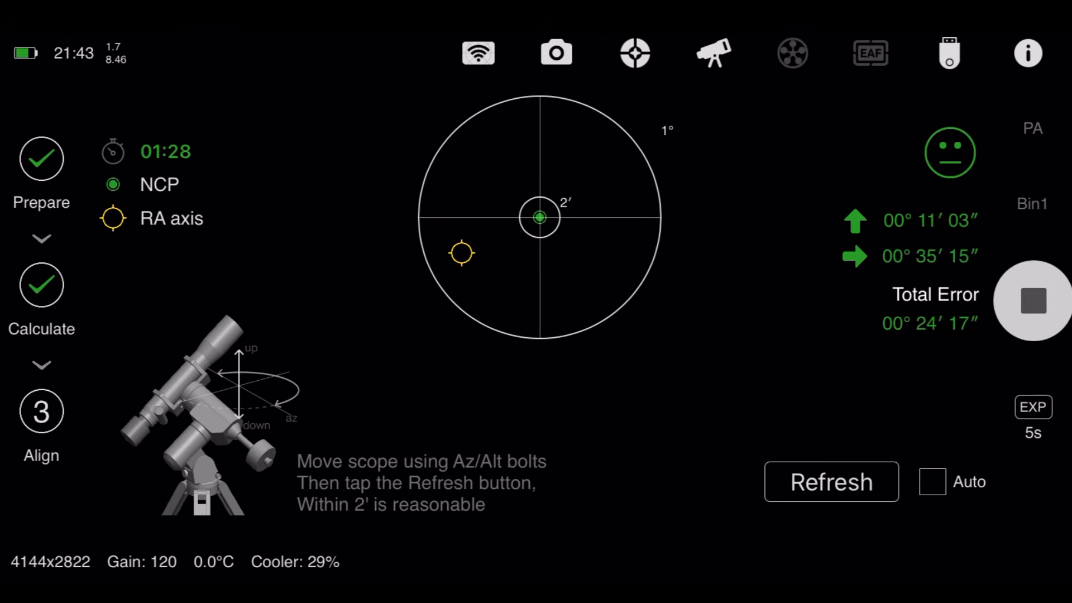
pyautogui.click(832, 481)
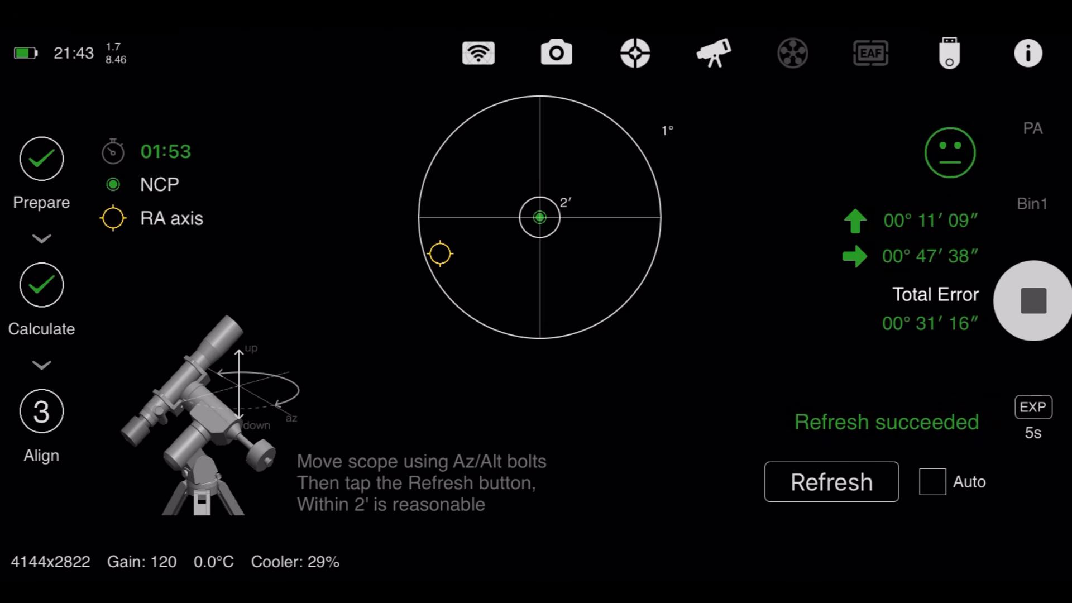
pyautogui.click(832, 481)
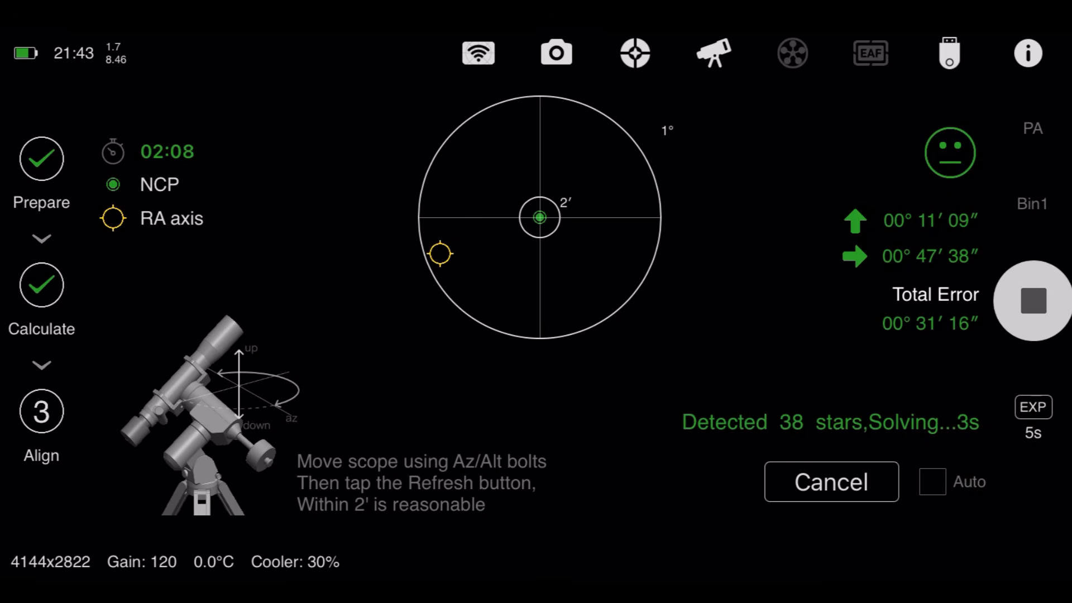
pyautogui.click(831, 481)
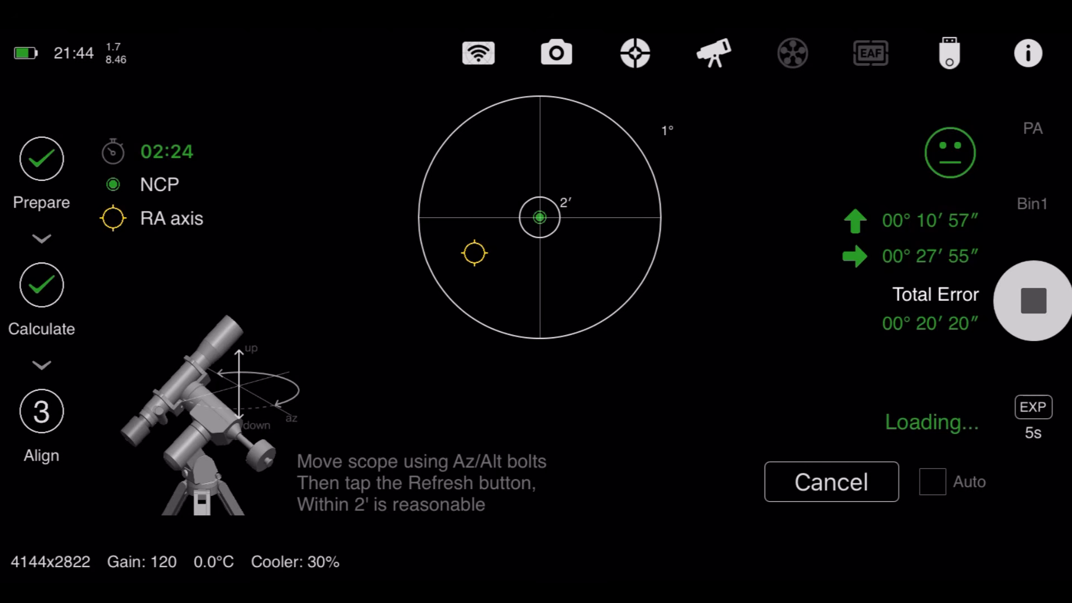
pyautogui.click(832, 481)
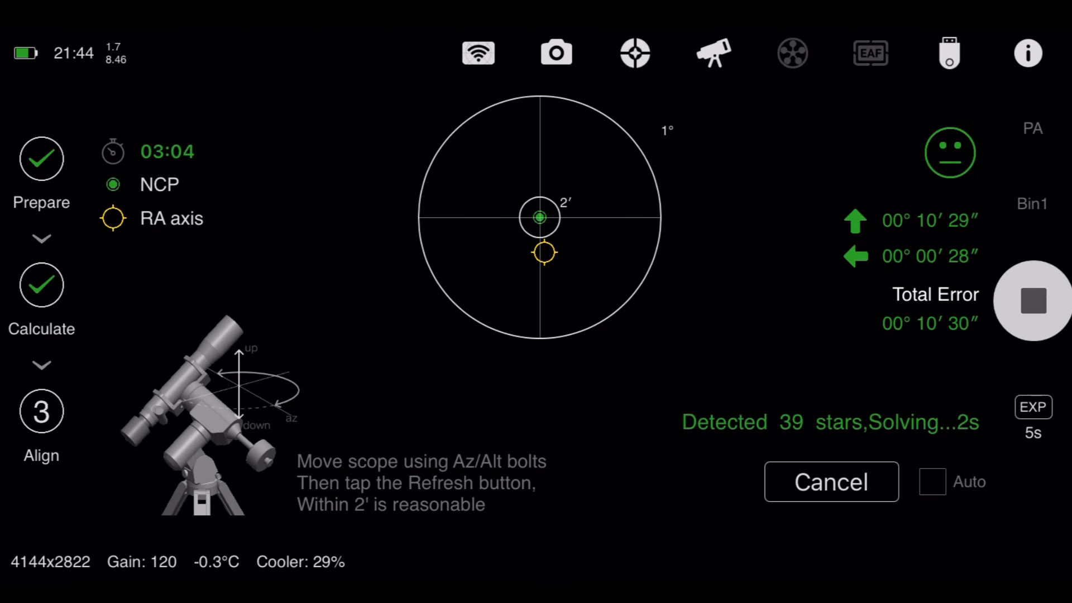
pyautogui.click(832, 482)
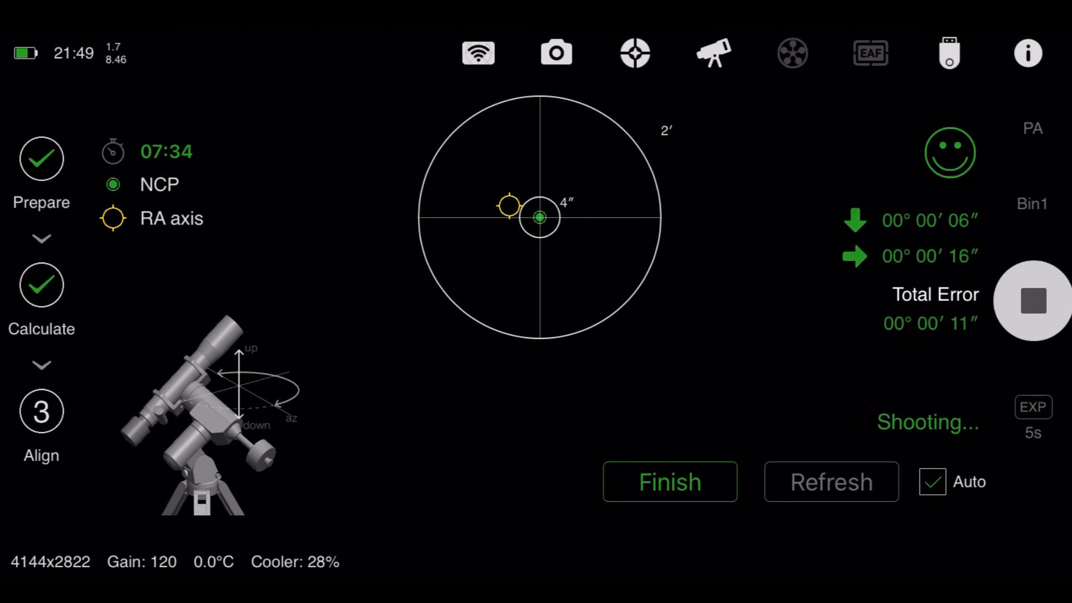
pyautogui.click(669, 481)
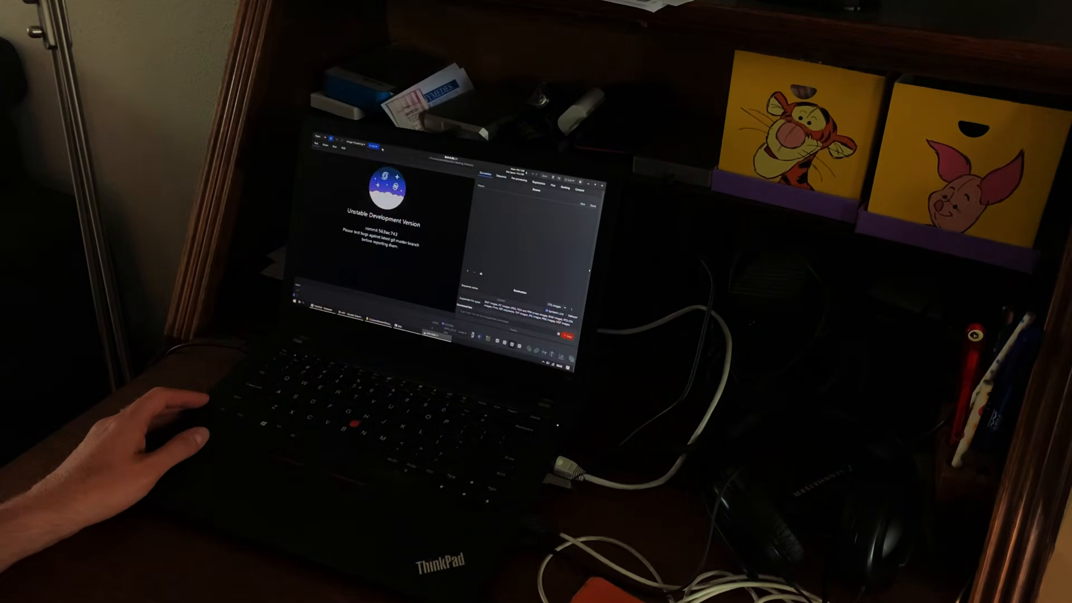
pyautogui.click(374, 147)
pyautogui.click(380, 167)
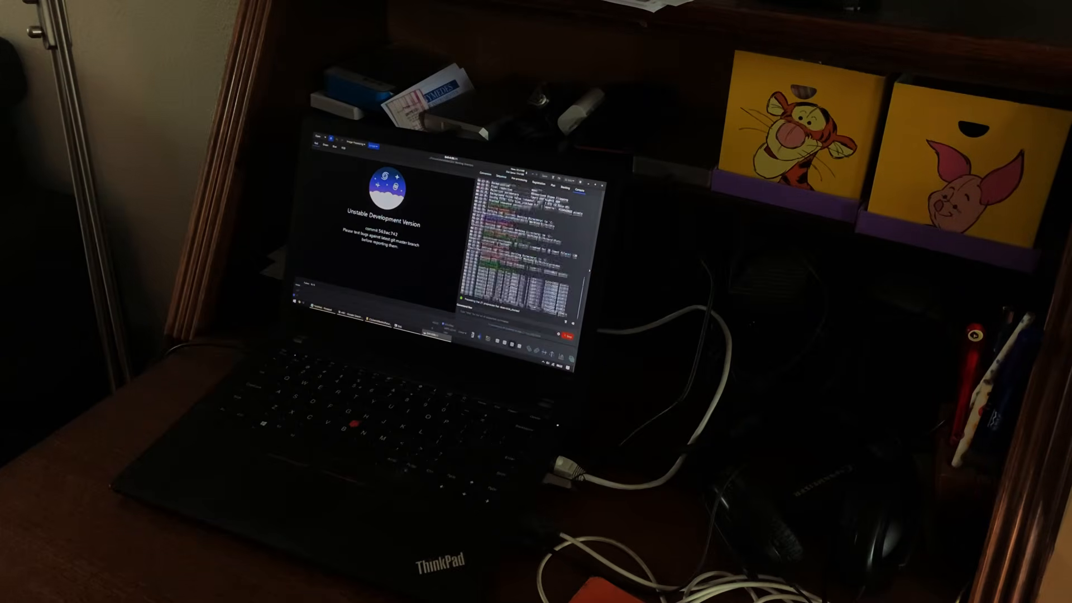
pyautogui.click(356, 142)
pyautogui.click(369, 240)
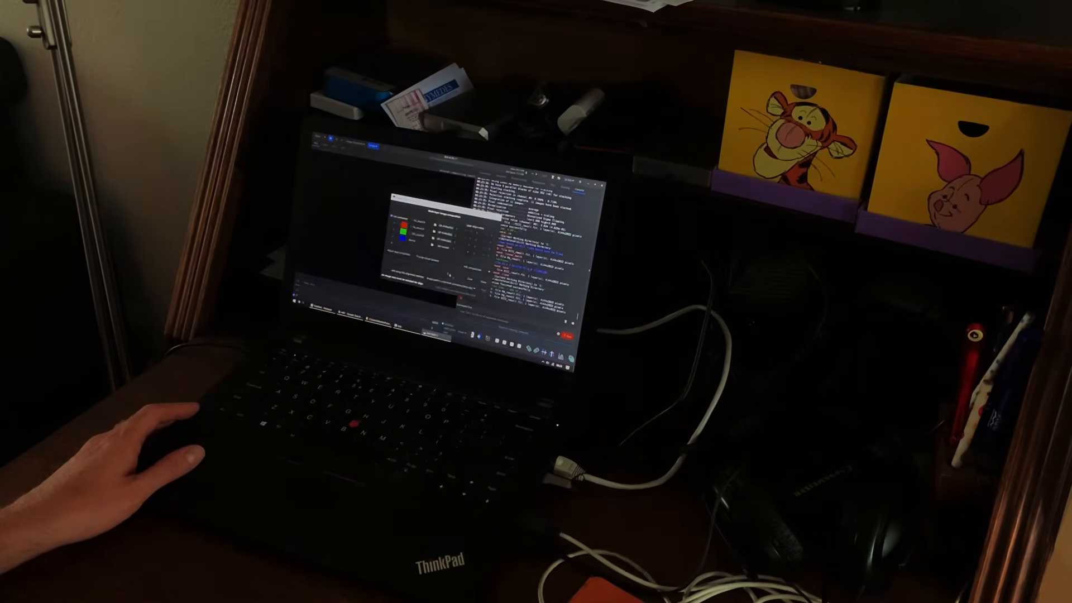
pyautogui.click(483, 282)
pyautogui.click(343, 148)
pyautogui.click(356, 143)
pyautogui.click(340, 214)
pyautogui.click(417, 251)
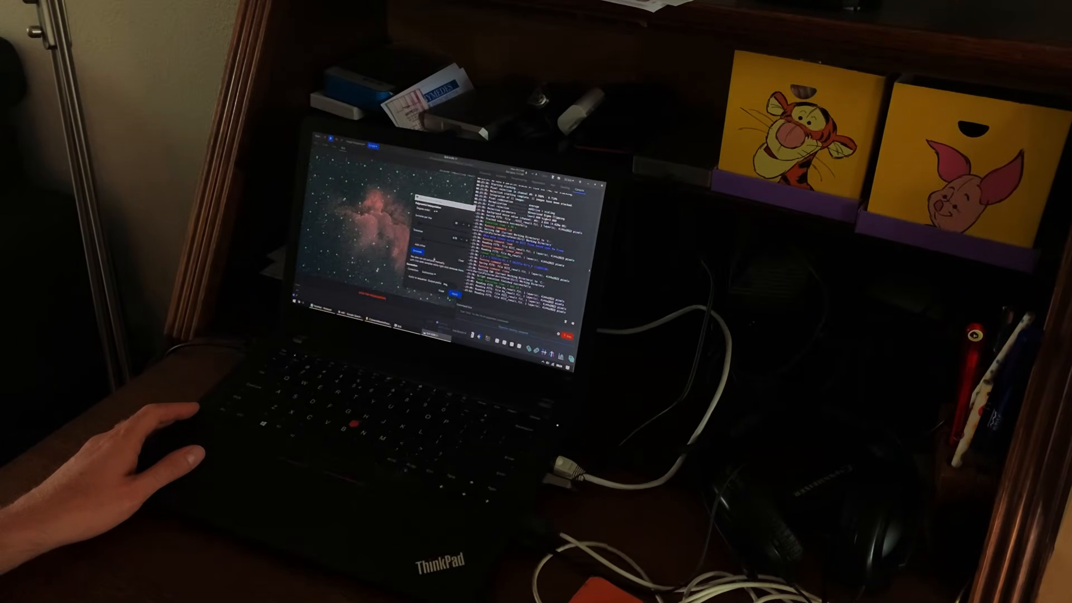
pyautogui.click(442, 291)
pyautogui.click(356, 143)
pyautogui.click(346, 169)
pyautogui.click(353, 170)
pyautogui.write('NGC 7380')
pyautogui.click(441, 193)
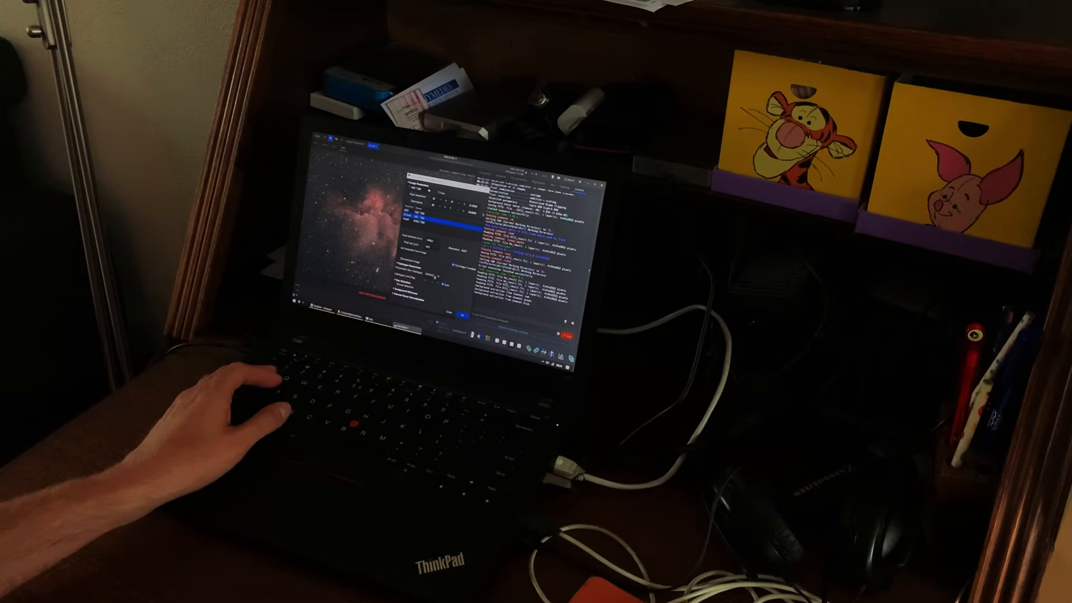
pyautogui.click(462, 315)
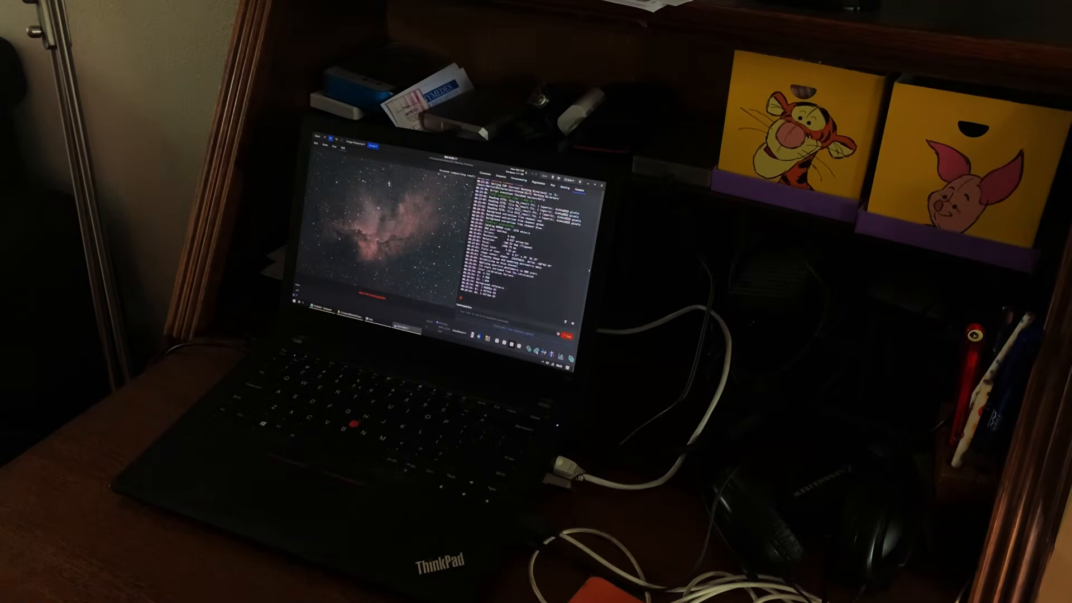
pyautogui.click(537, 350)
pyautogui.click(355, 143)
pyautogui.click(346, 182)
pyautogui.click(453, 262)
pyautogui.click(424, 256)
pyautogui.click(442, 300)
pyautogui.click(553, 177)
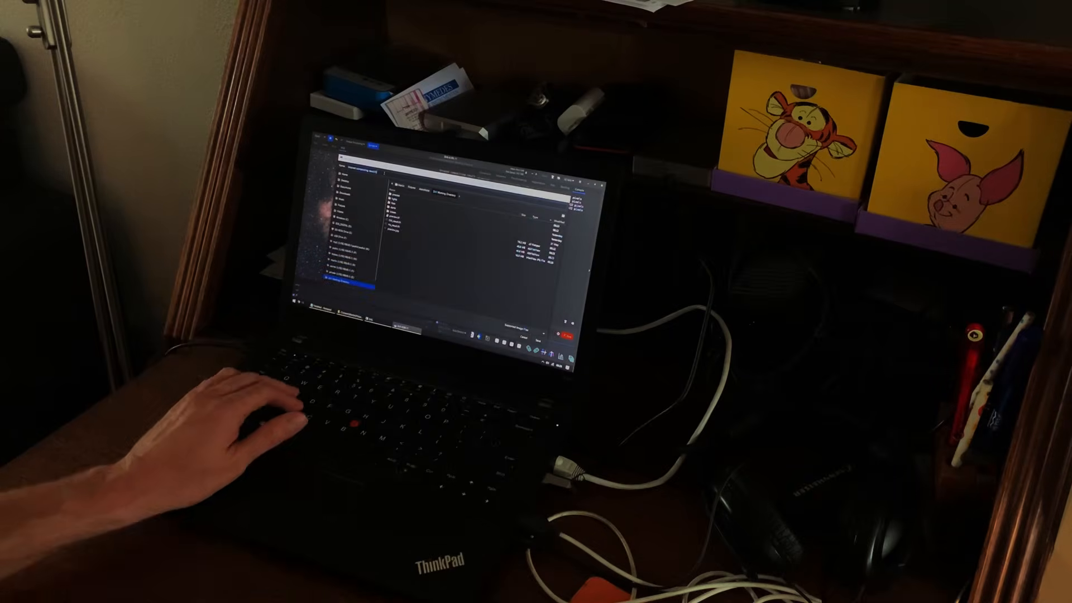
pyautogui.click(562, 335)
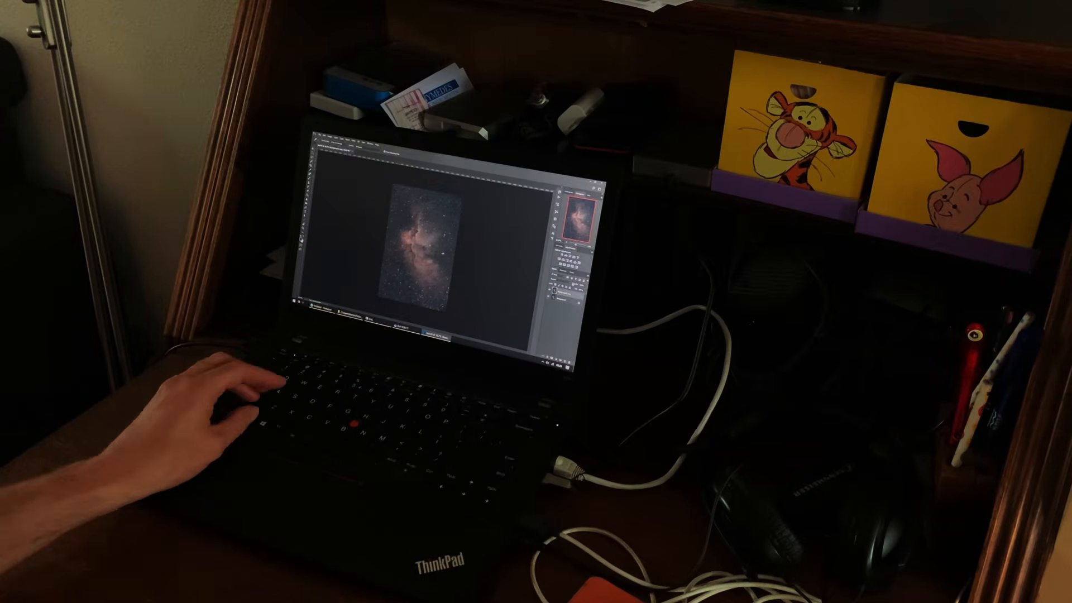
pyautogui.hotkey('shift', 'ctrl', 'a')
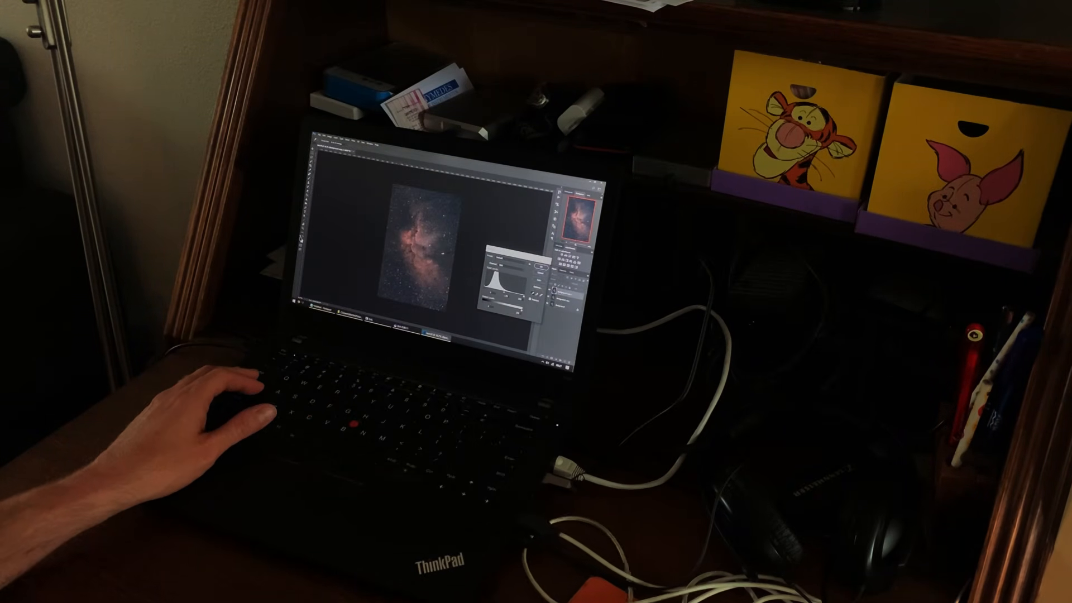
pyautogui.scroll(4, 420, 248)
pyautogui.hotkey('ctrl', 'l')
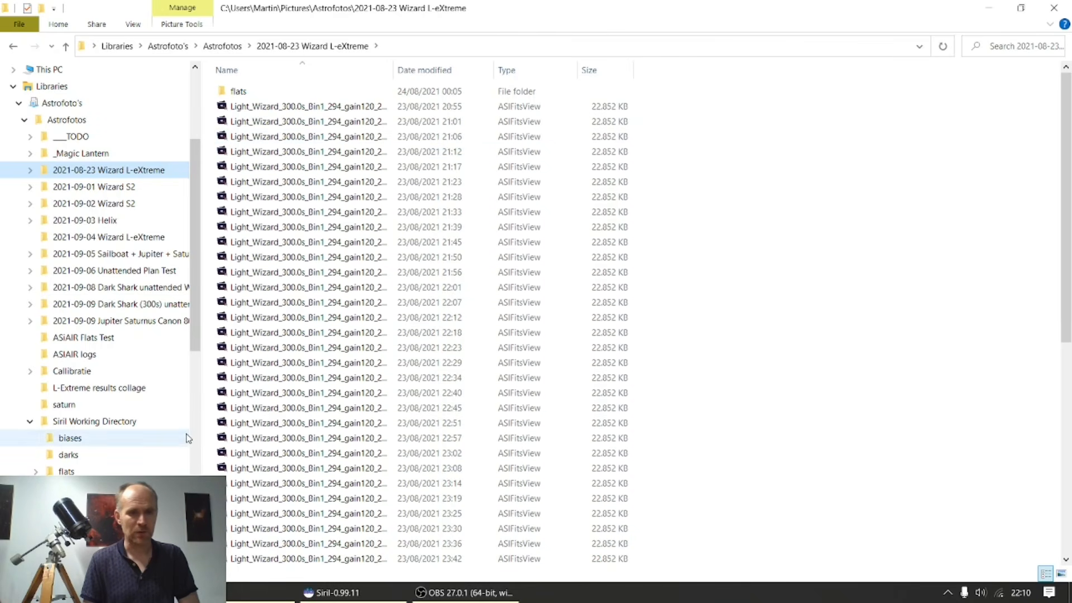
# Examine the biases, darks, flats and lights folders in Siril Working Directory, including the lextreme and s2 light frames
pyautogui.click(91, 422)
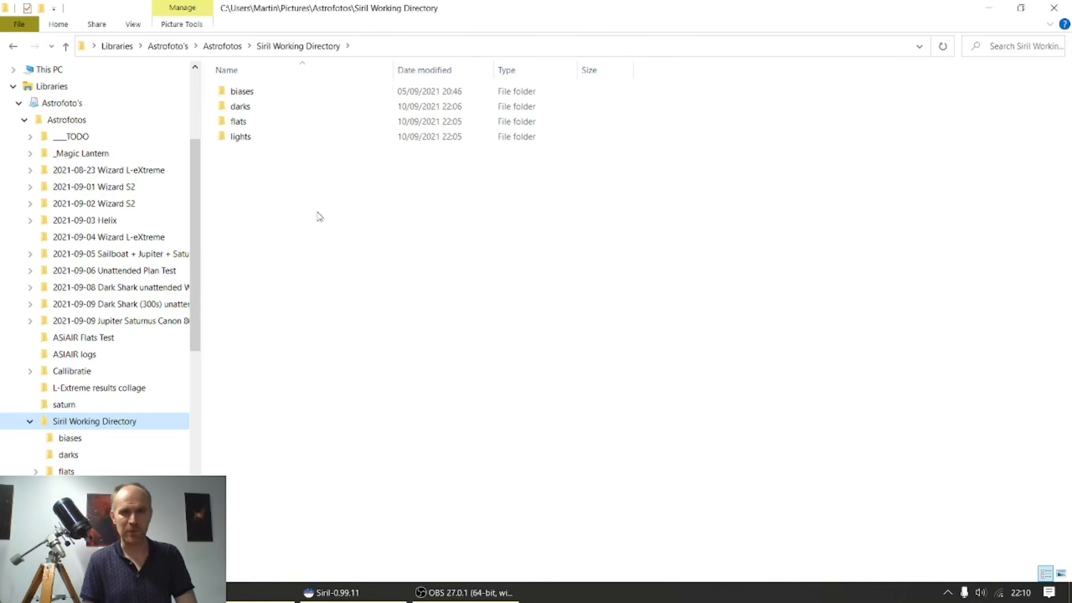
pyautogui.doubleClick(249, 96)
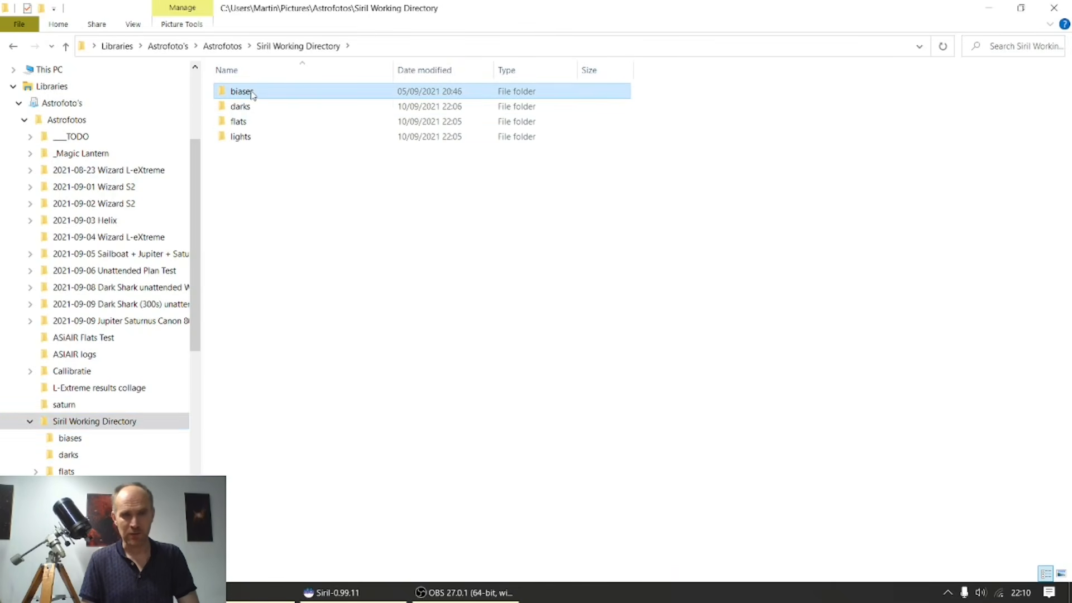
pyautogui.click(68, 455)
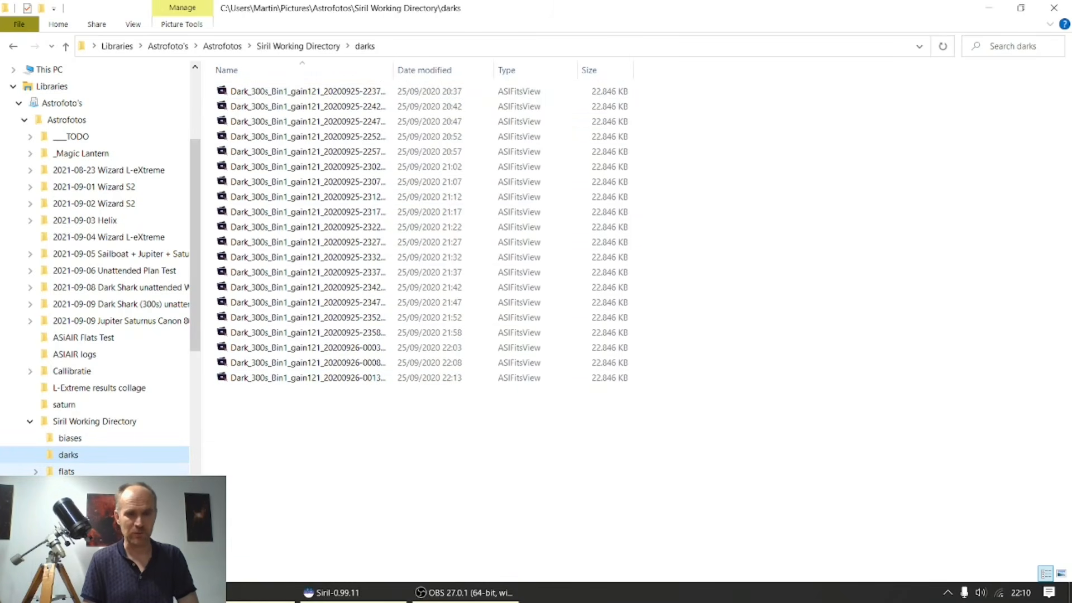
pyautogui.click(67, 472)
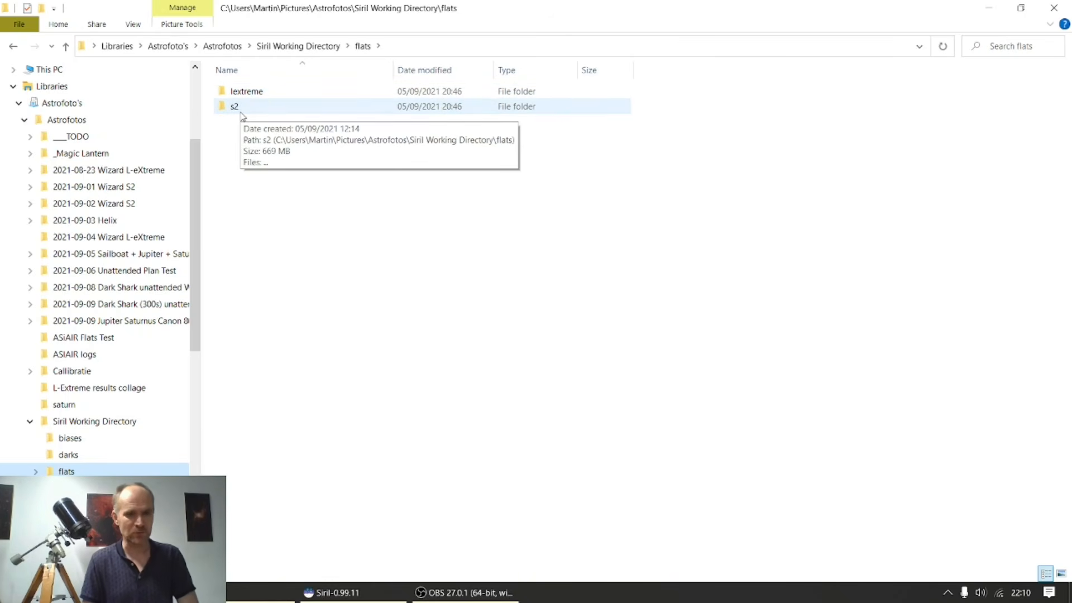
pyautogui.click(68, 488)
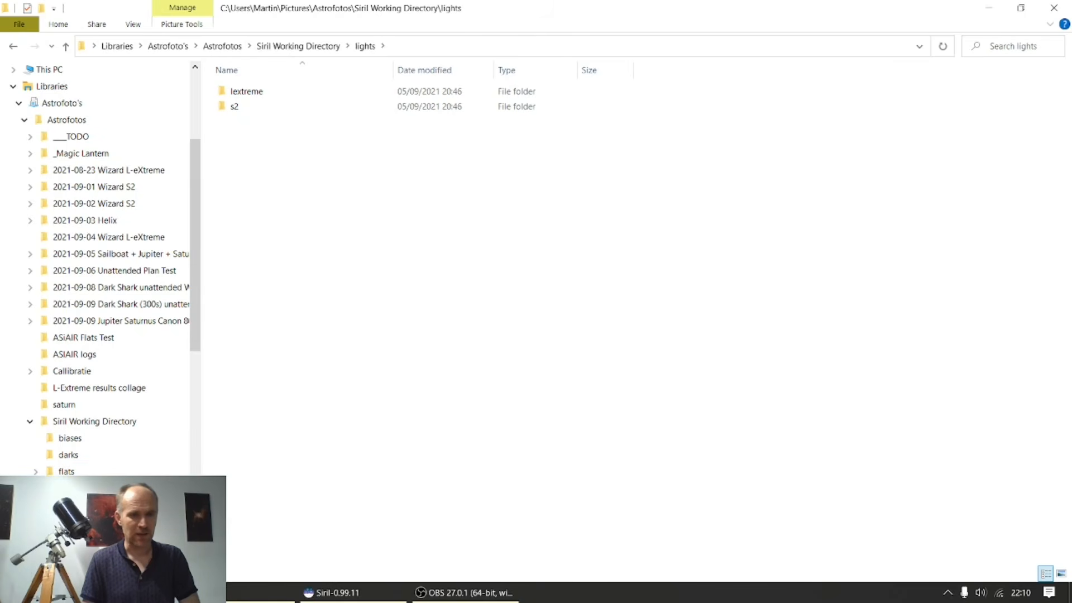
pyautogui.doubleClick(246, 92)
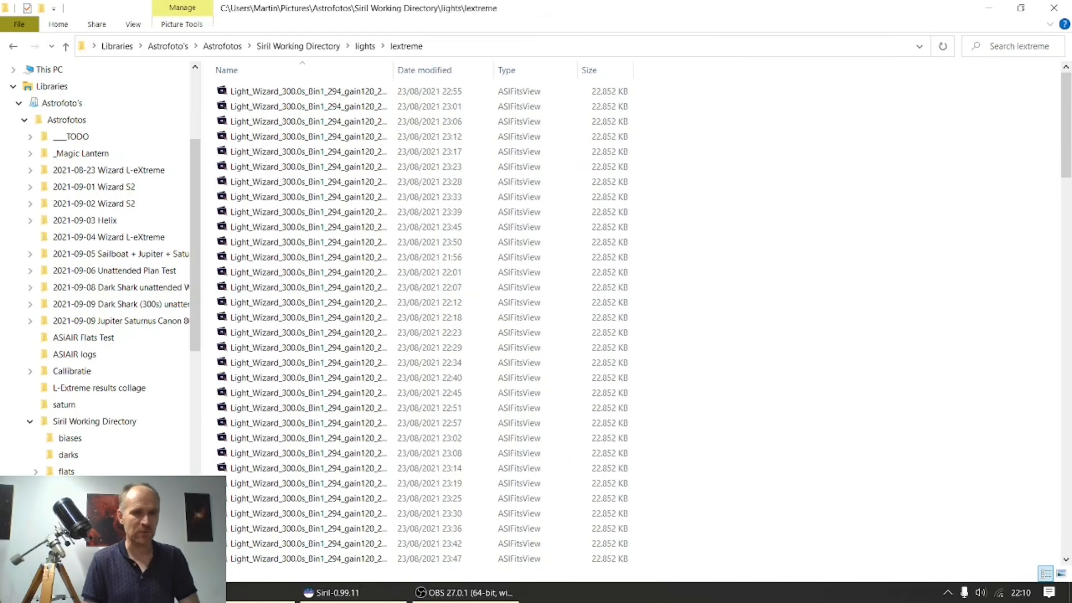
pyautogui.hotkey('alt', 'Left')
pyautogui.hotkey('alt', 'Left')
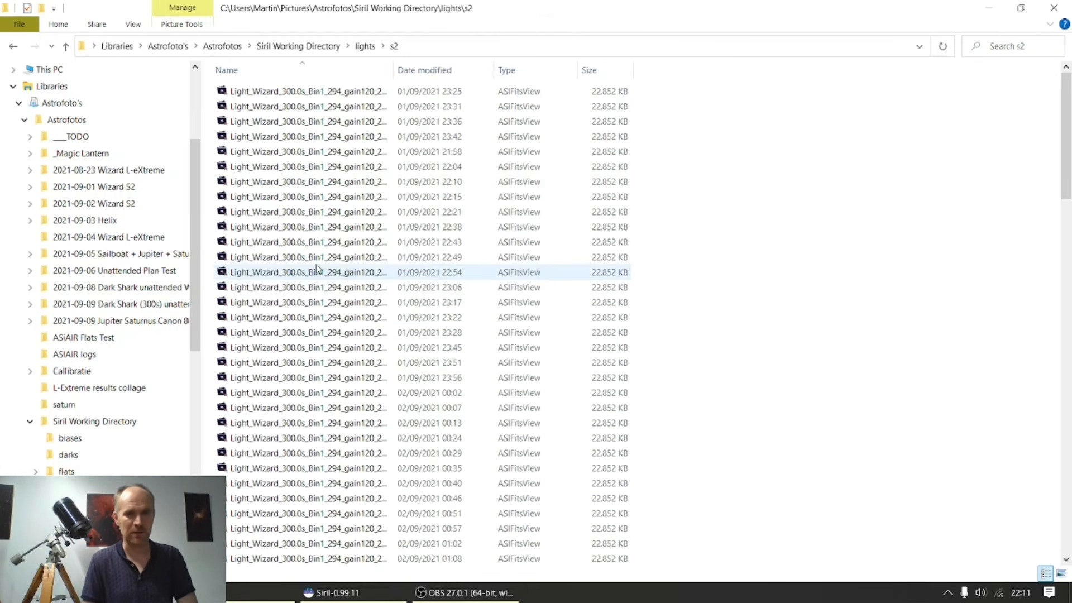
pyautogui.moveTo(1066, 185); pyautogui.dragTo(1065, 514)
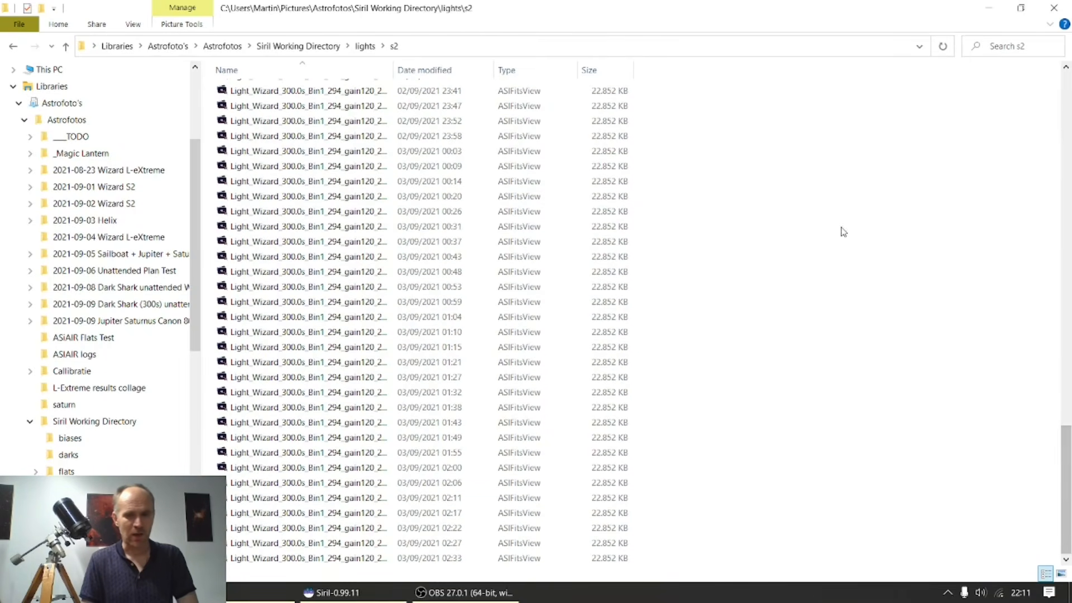
# Switch to Siril and run the L-eXtreme S2 SHO script on the working directory
pyautogui.click(360, 586)
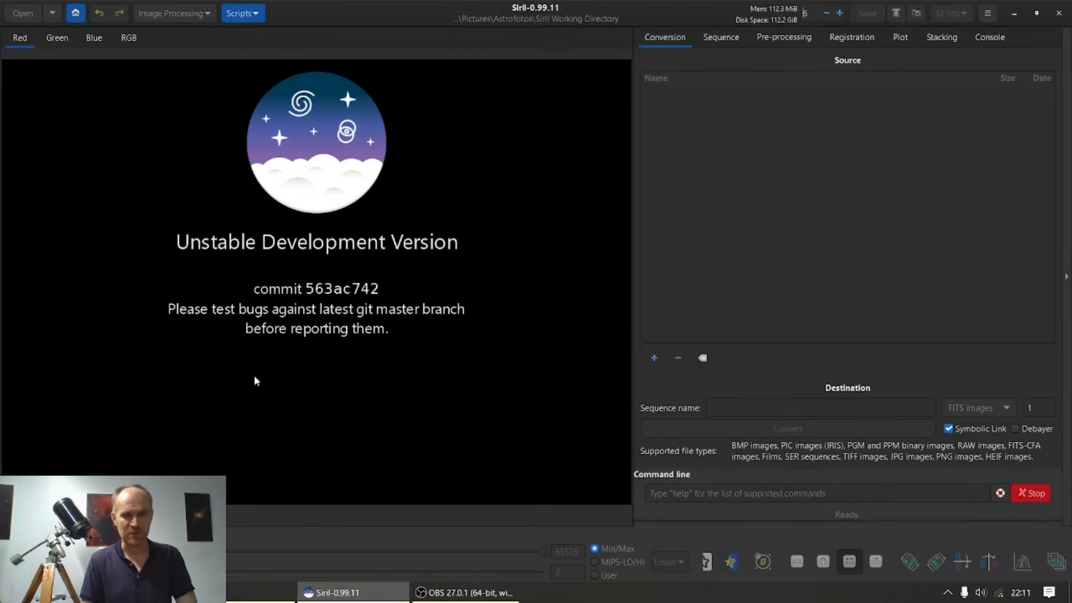
pyautogui.click(241, 13)
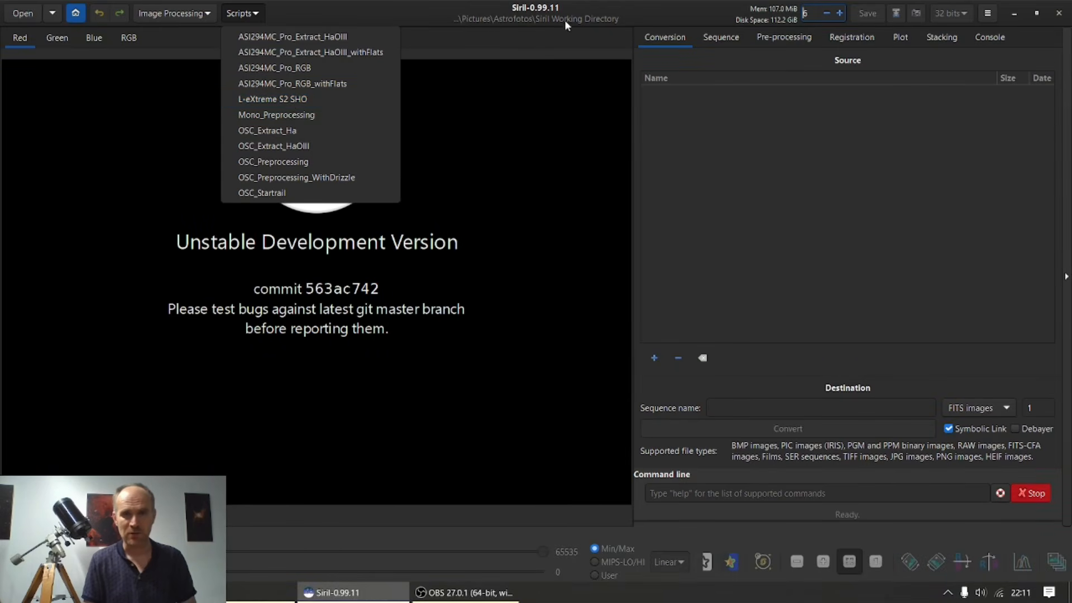
pyautogui.click(287, 101)
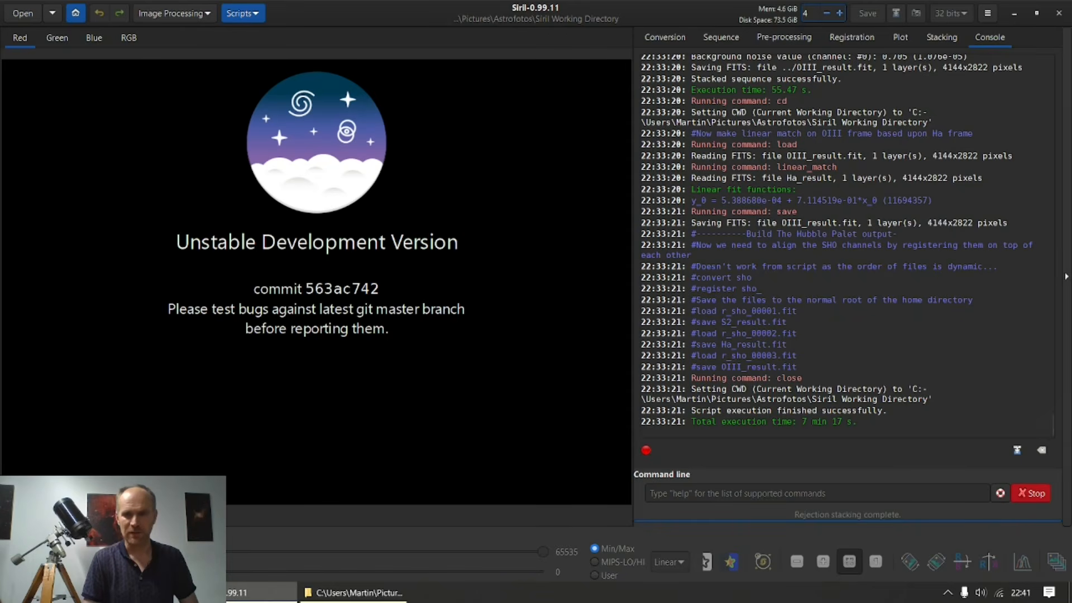
# Start an RGB composition and load Ha_result.fit as the luminance layer
pyautogui.click(173, 14)
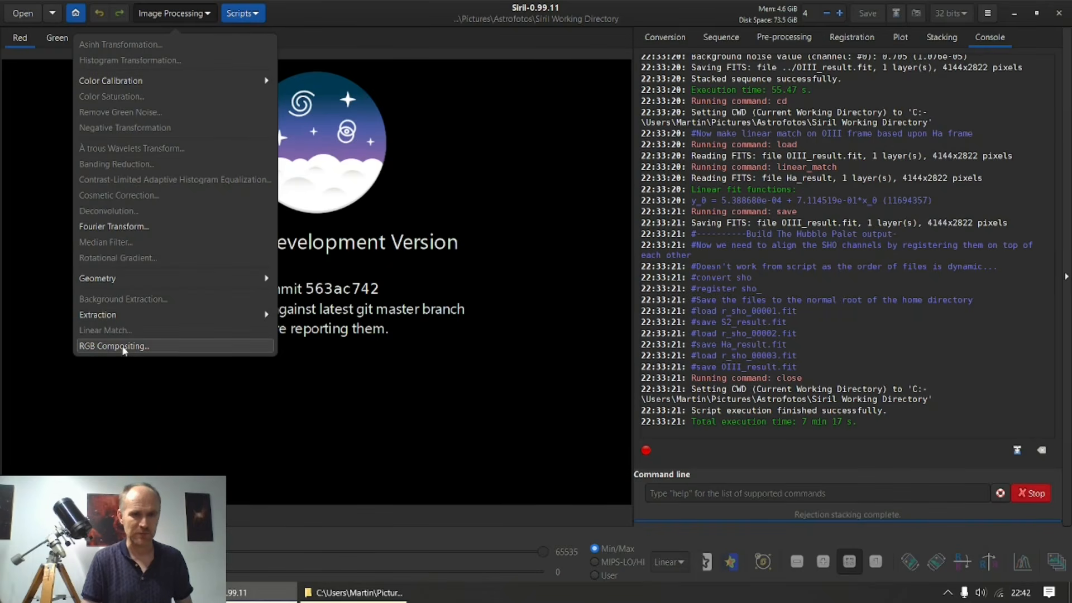
pyautogui.click(124, 347)
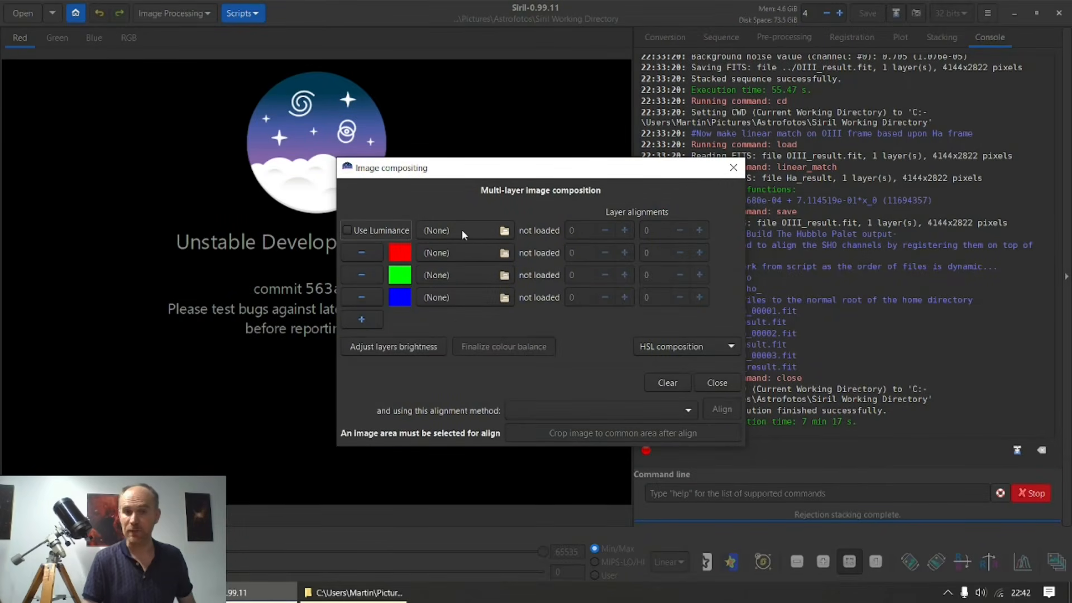
pyautogui.click(461, 230)
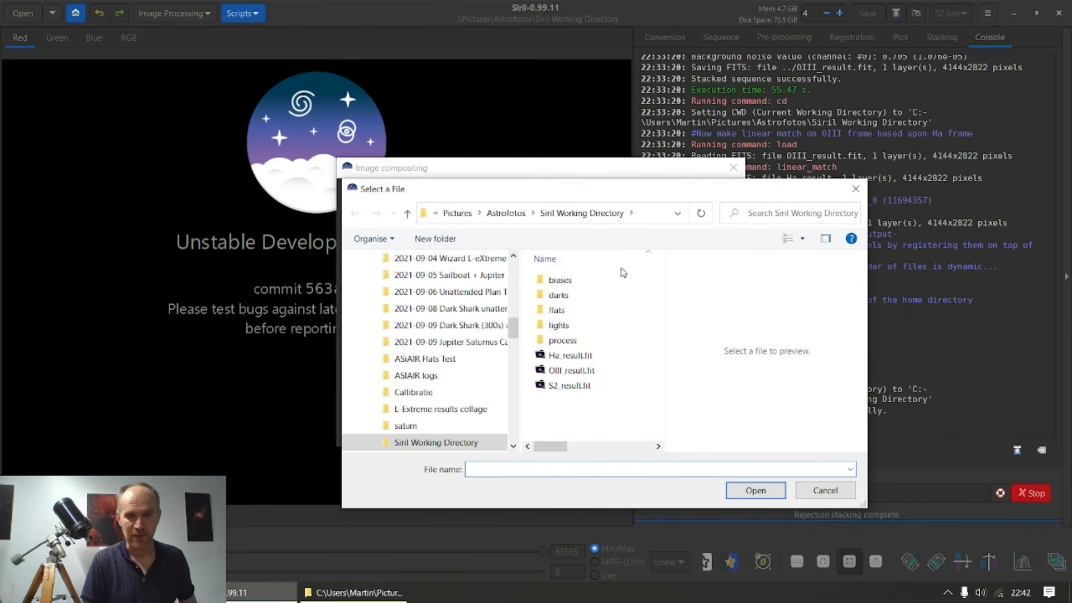
pyautogui.doubleClick(577, 361)
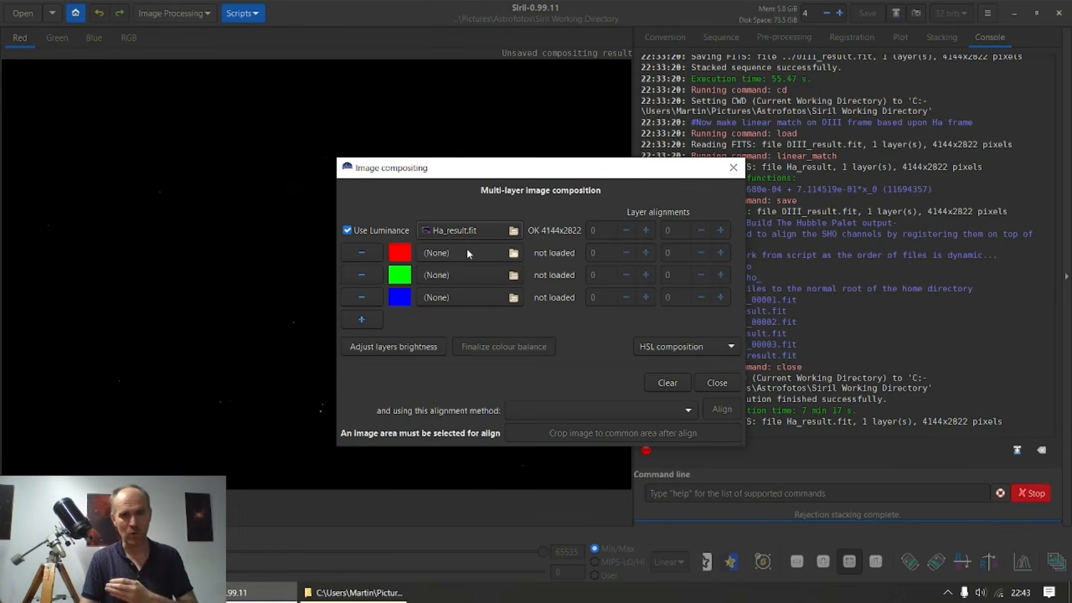
# Assign S2_result.fit to red, Ha_result.fit to green and OIII_result.fit to blue, and move the compositing dialog off the image
pyautogui.click(467, 249)
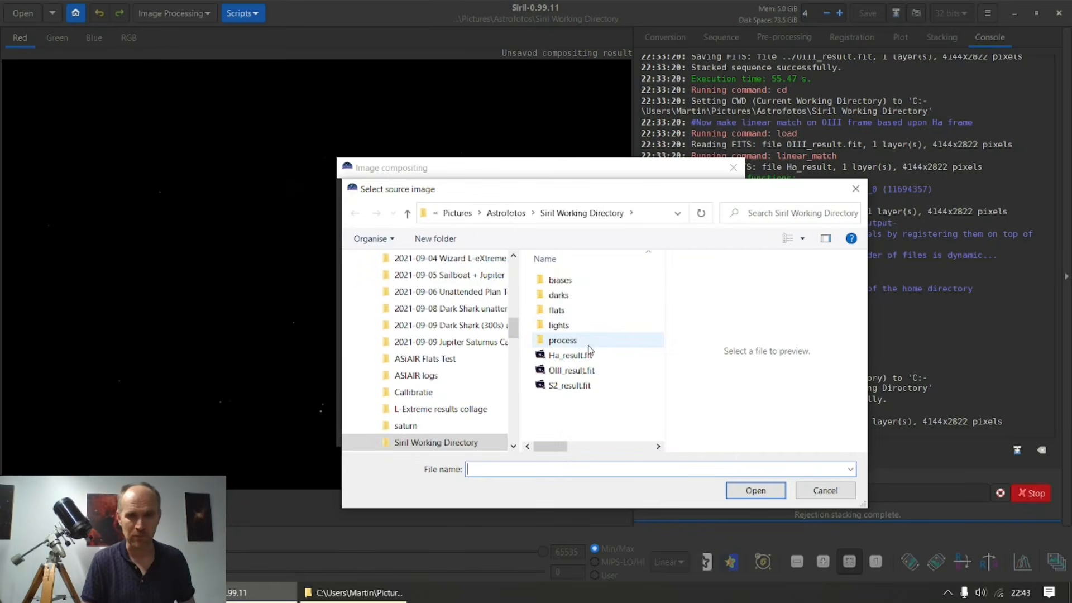
pyautogui.doubleClick(568, 387)
pyautogui.click(458, 276)
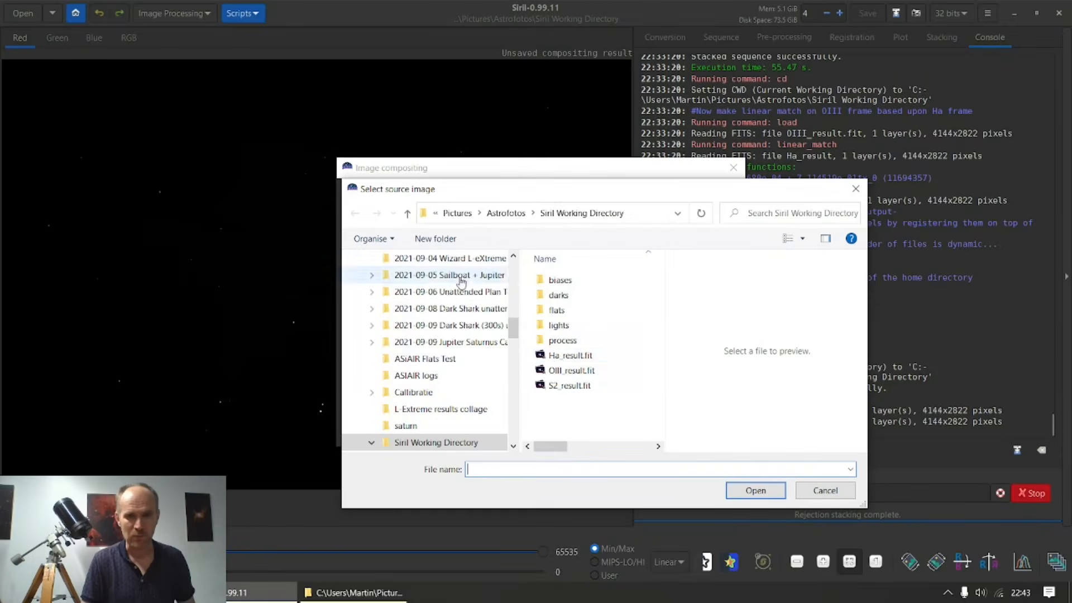
pyautogui.doubleClick(570, 355)
pyautogui.click(455, 297)
pyautogui.doubleClick(567, 370)
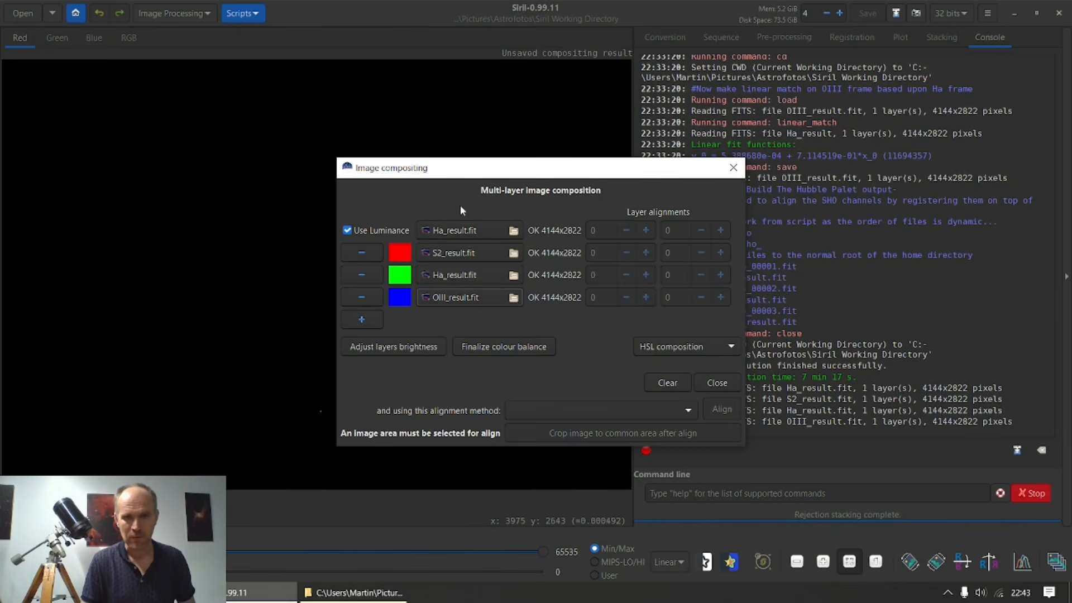
pyautogui.moveTo(522, 171); pyautogui.dragTo(761, 79)
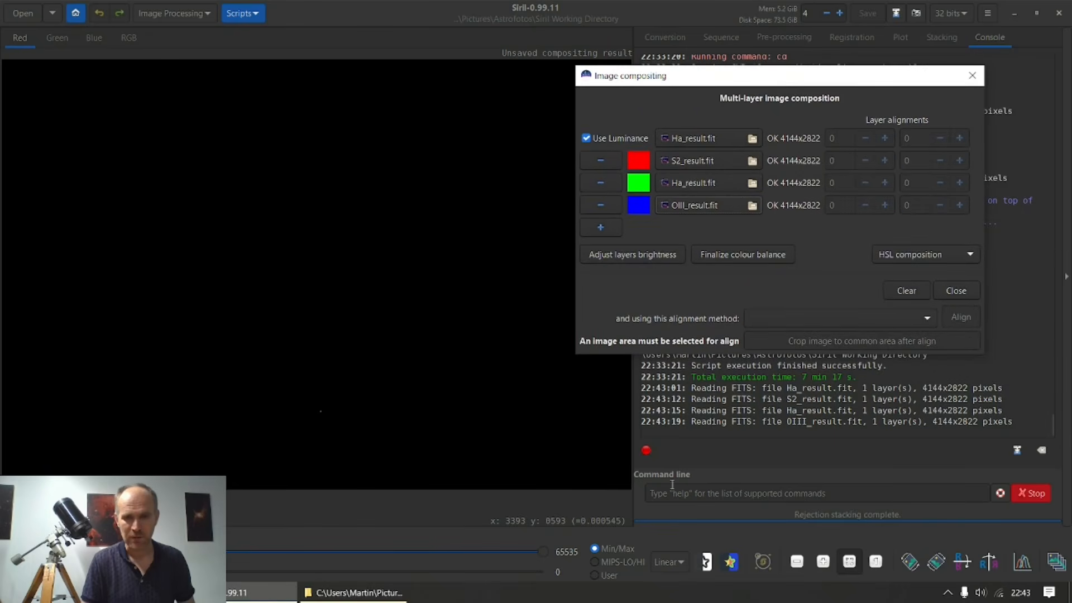
# Display the composite with AutoStretch, select a central area of the nebula and align the layers using One star registration (deep-sky)
pyautogui.click(668, 564)
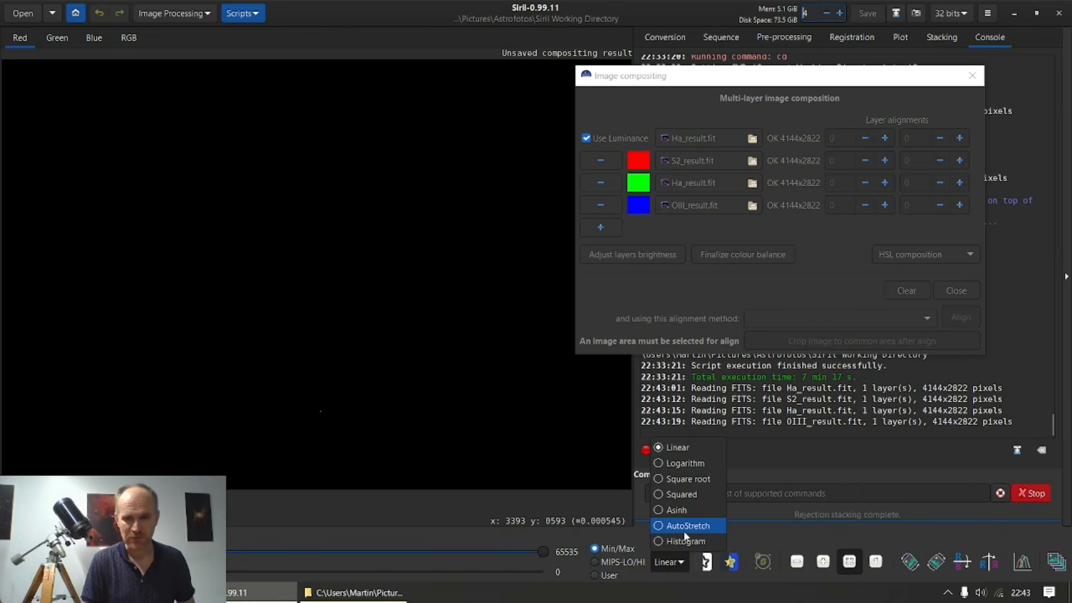
pyautogui.click(684, 530)
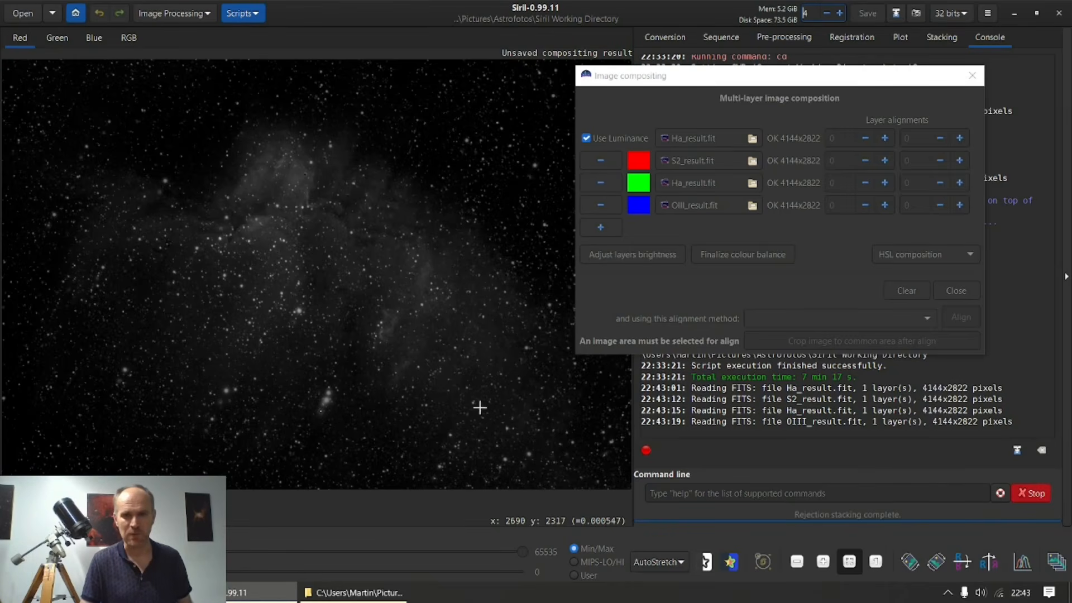
pyautogui.moveTo(224, 214); pyautogui.dragTo(407, 363)
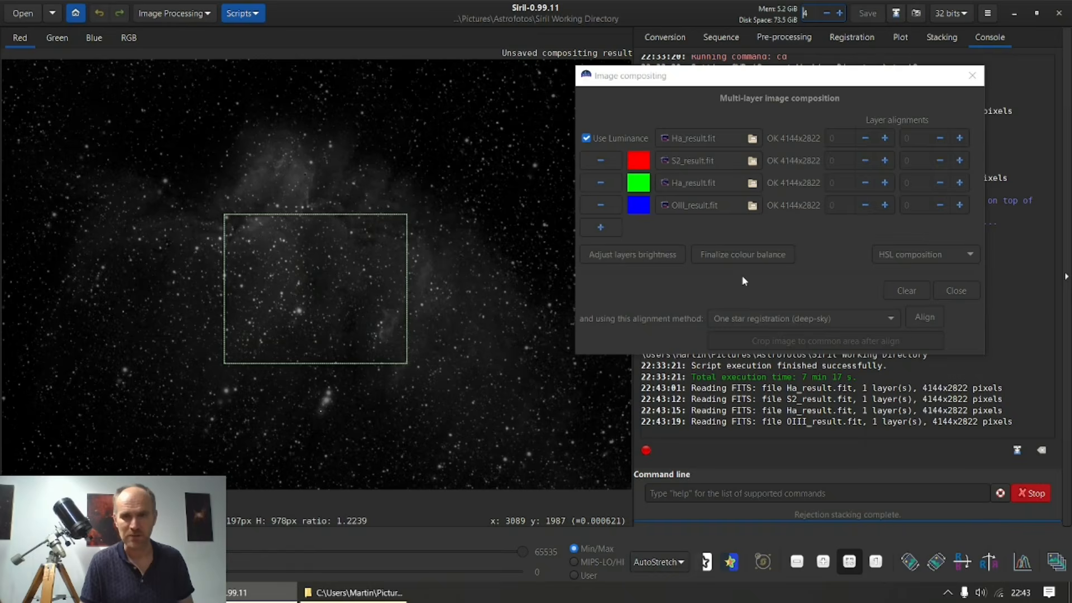
pyautogui.click(846, 287)
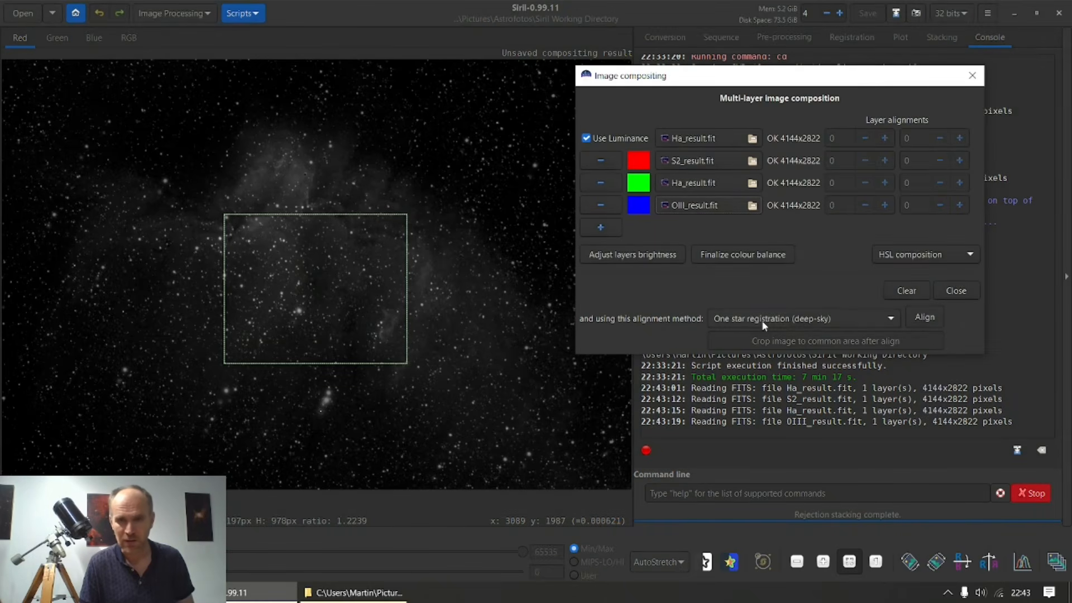
pyautogui.click(936, 316)
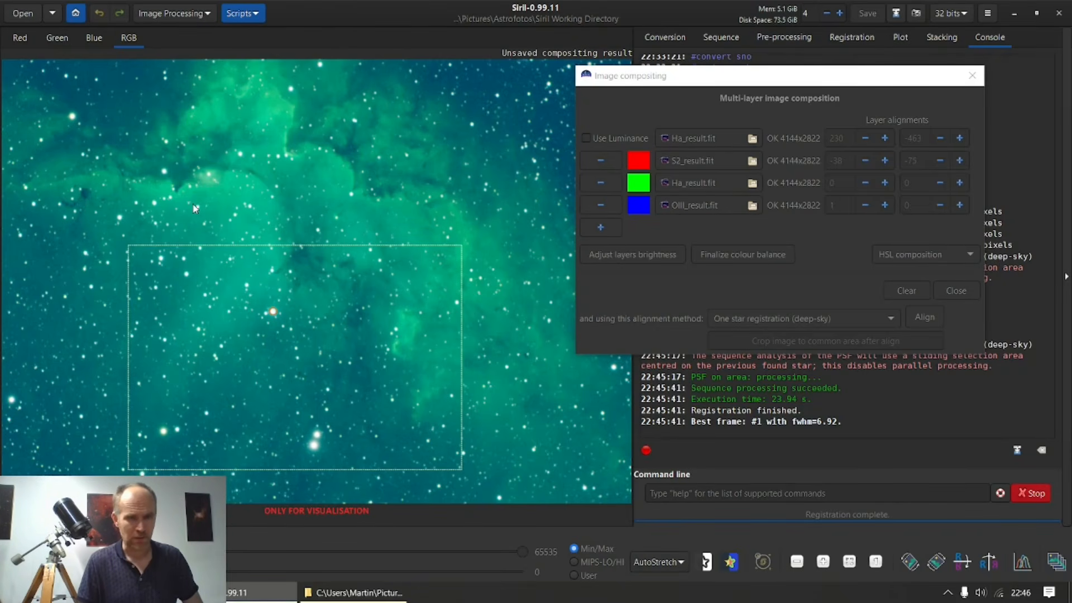
# Set the composition method to CIE L*a*b* and close the image compositing dialog
pyautogui.click(932, 252)
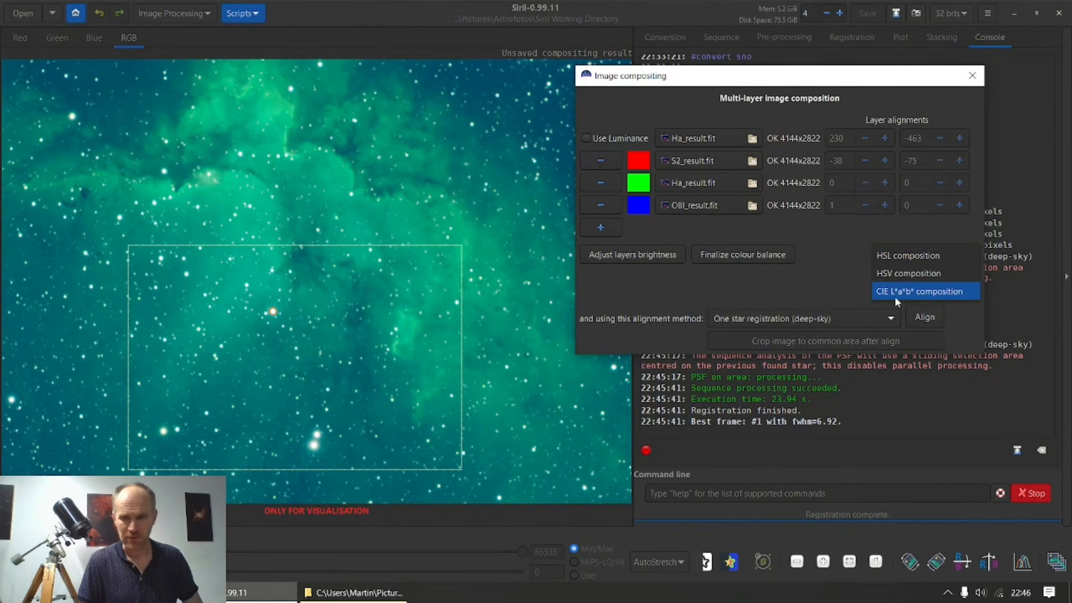
pyautogui.click(948, 294)
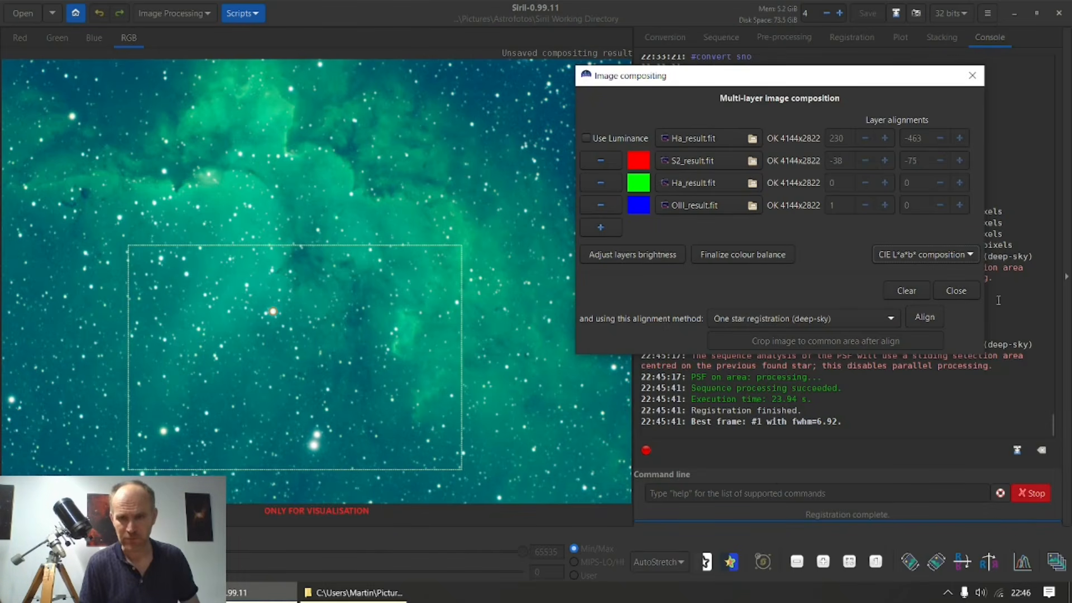
pyautogui.click(955, 291)
# Examine the colour alignment of the stars up close, from the centre of the composite out to its upper corners
pyautogui.scroll(3, 273, 309)
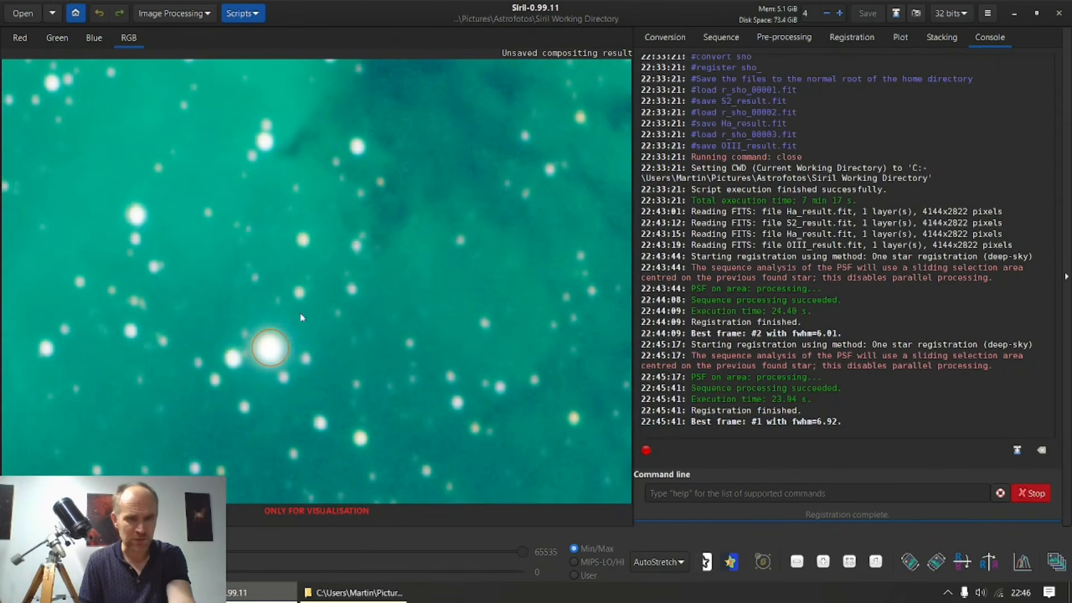
pyautogui.moveTo(50, 148); pyautogui.dragTo(289, 414)
pyautogui.moveTo(167, 230); pyautogui.dragTo(307, 375)
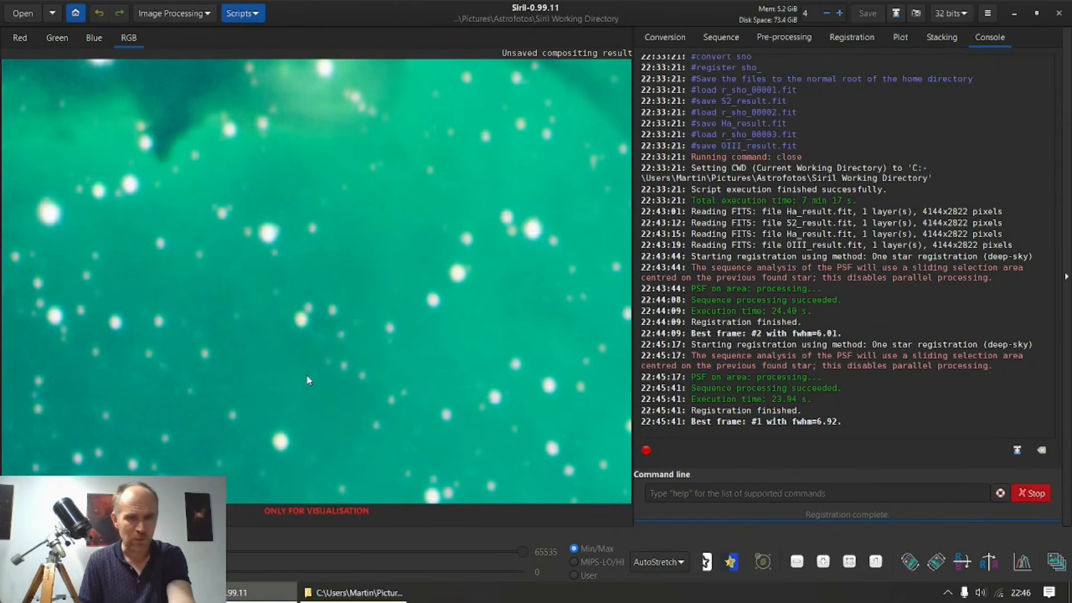
pyautogui.moveTo(199, 204); pyautogui.dragTo(339, 447)
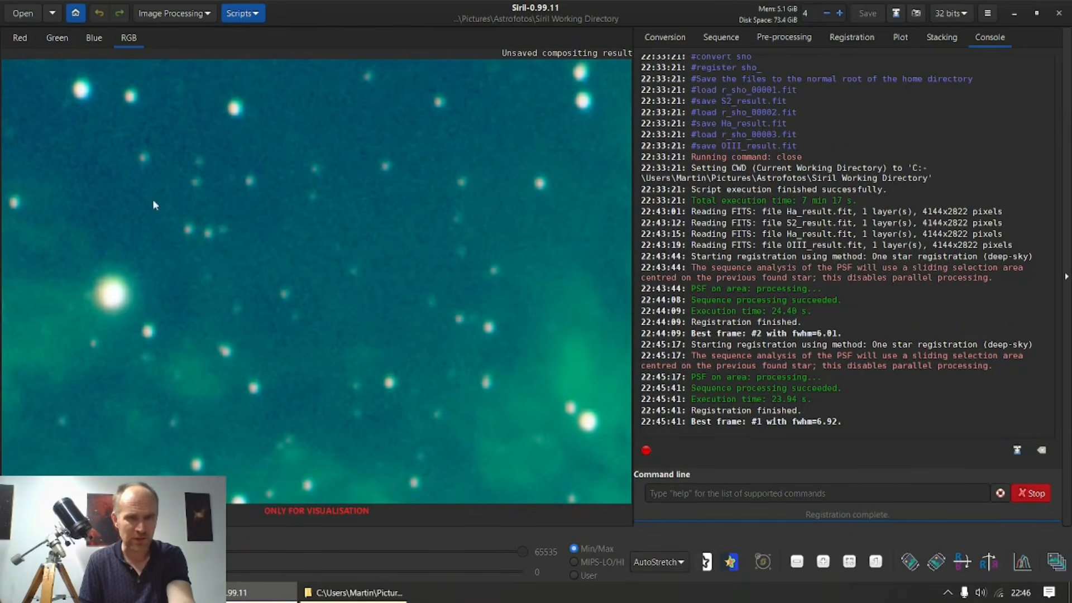
pyautogui.moveTo(152, 199); pyautogui.dragTo(291, 404)
pyautogui.moveTo(164, 222); pyautogui.dragTo(302, 418)
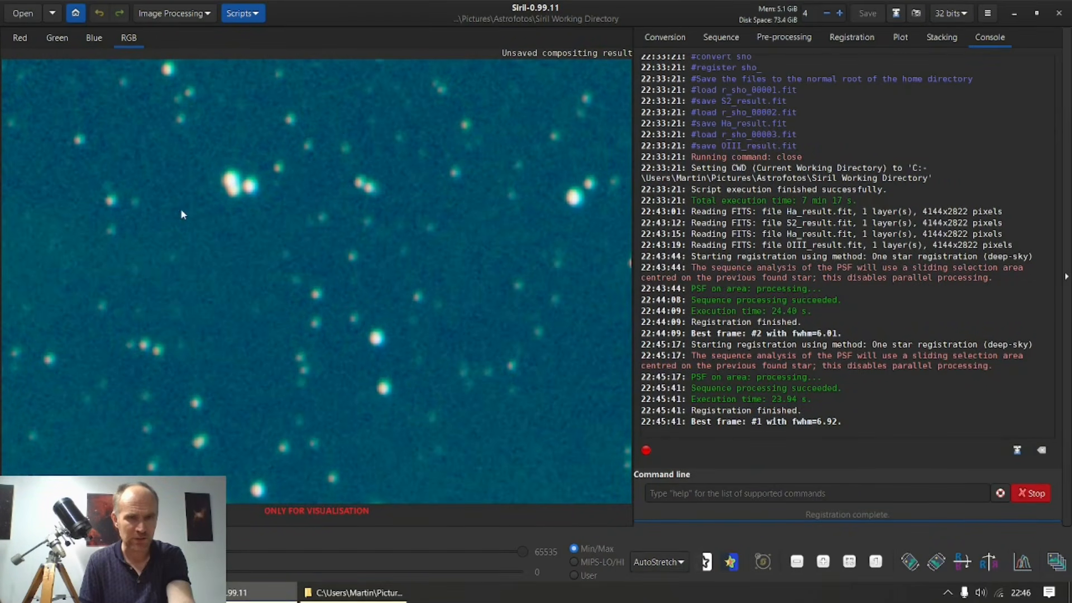
pyautogui.moveTo(180, 209); pyautogui.dragTo(306, 398)
pyautogui.moveTo(226, 221); pyautogui.dragTo(289, 413)
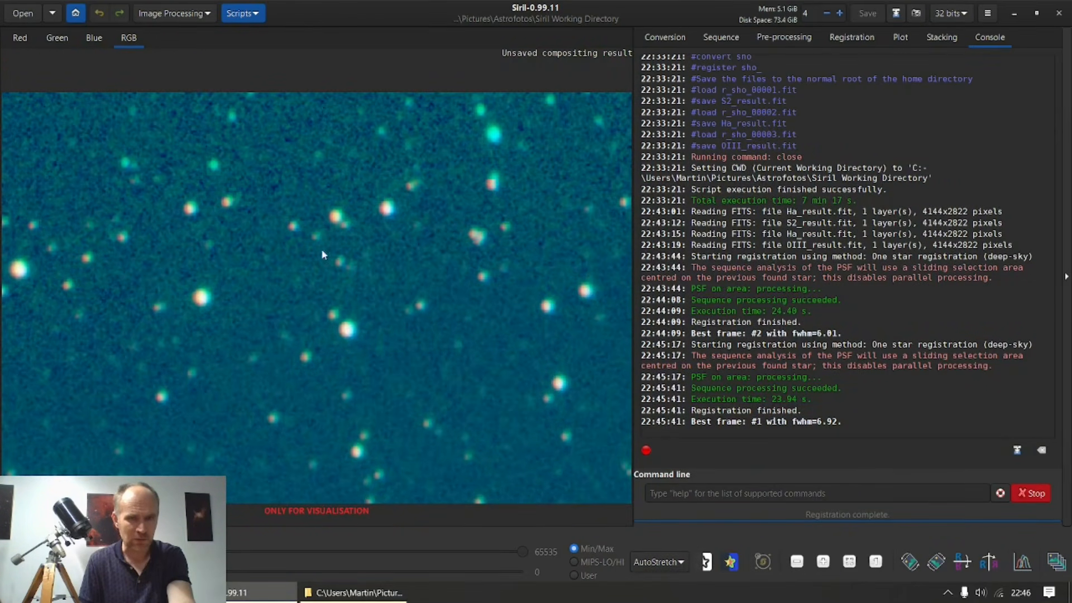
pyautogui.moveTo(187, 312); pyautogui.dragTo(350, 259)
pyautogui.moveTo(536, 413); pyautogui.dragTo(498, 310)
pyautogui.moveTo(581, 419); pyautogui.dragTo(27, 360)
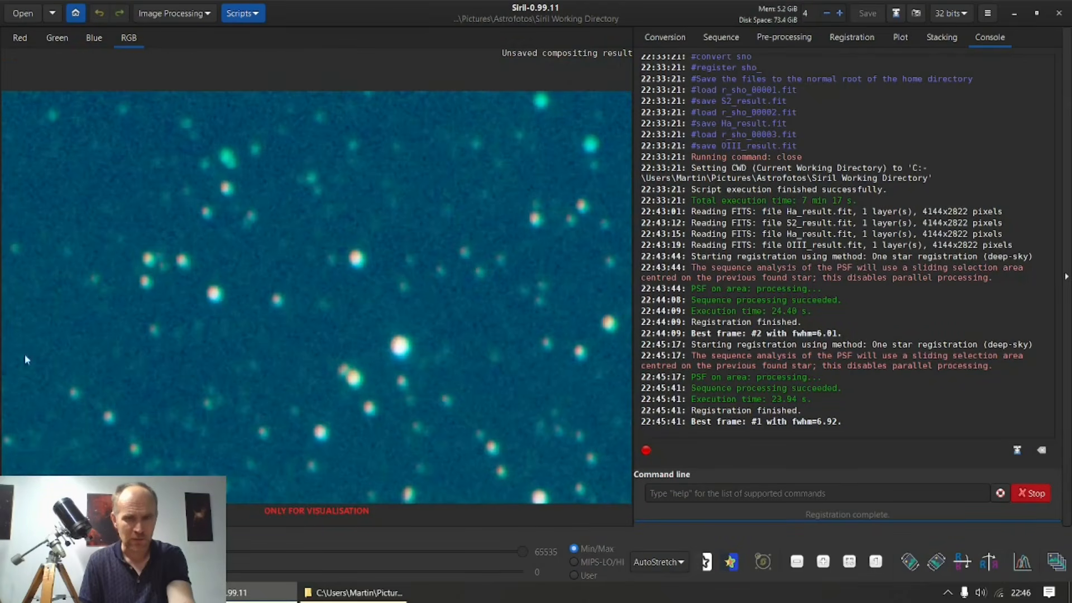
pyautogui.moveTo(541, 360); pyautogui.dragTo(256, 289)
pyautogui.moveTo(485, 311); pyautogui.dragTo(246, 317)
pyautogui.moveTo(427, 303); pyautogui.dragTo(139, 334)
pyautogui.moveTo(365, 335); pyautogui.dragTo(150, 335)
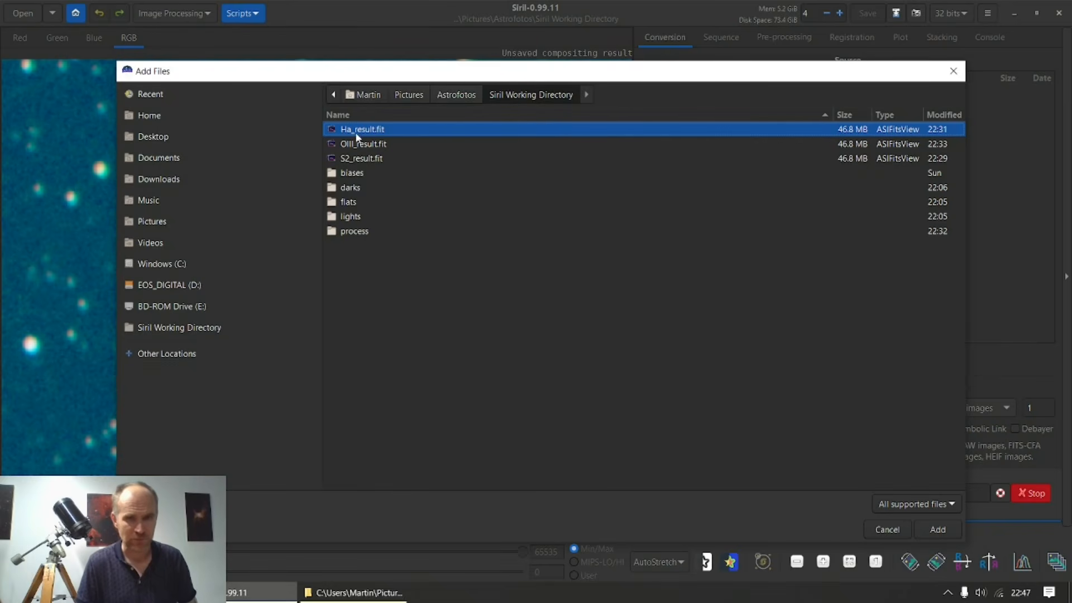
# Add S2_result.fit, Ha_result.fit and OIII_result.fit, in that order, as source files for conversion
pyautogui.click(360, 159)
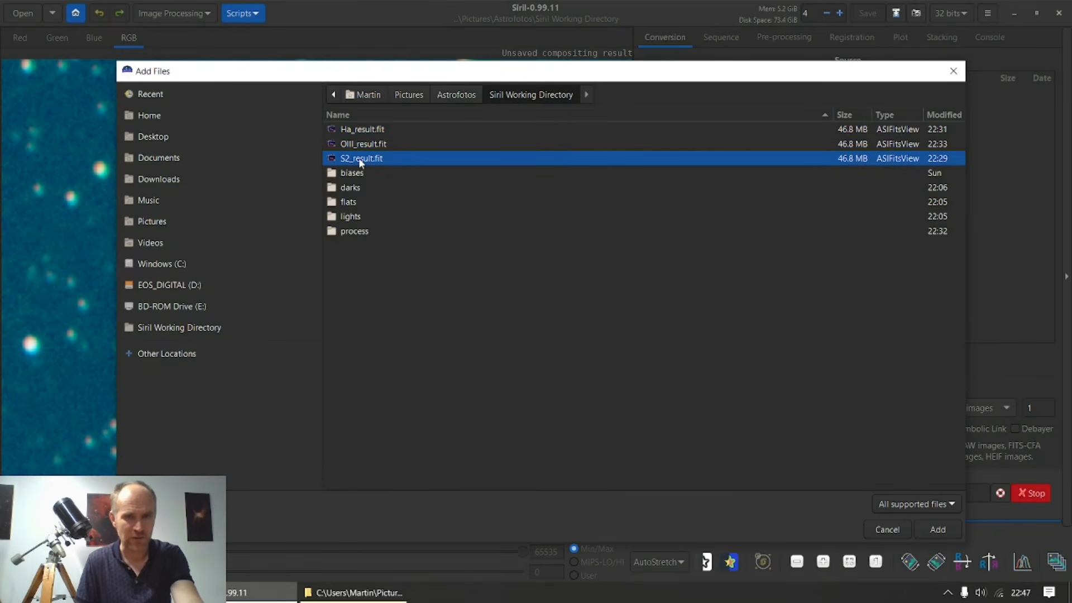
pyautogui.doubleClick(359, 158)
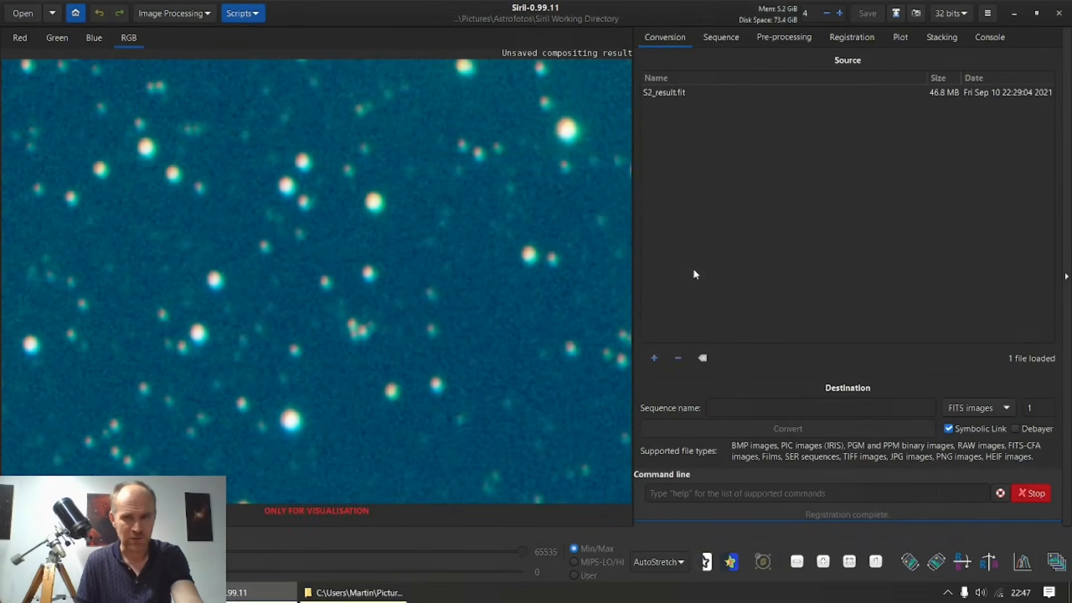
pyautogui.click(654, 359)
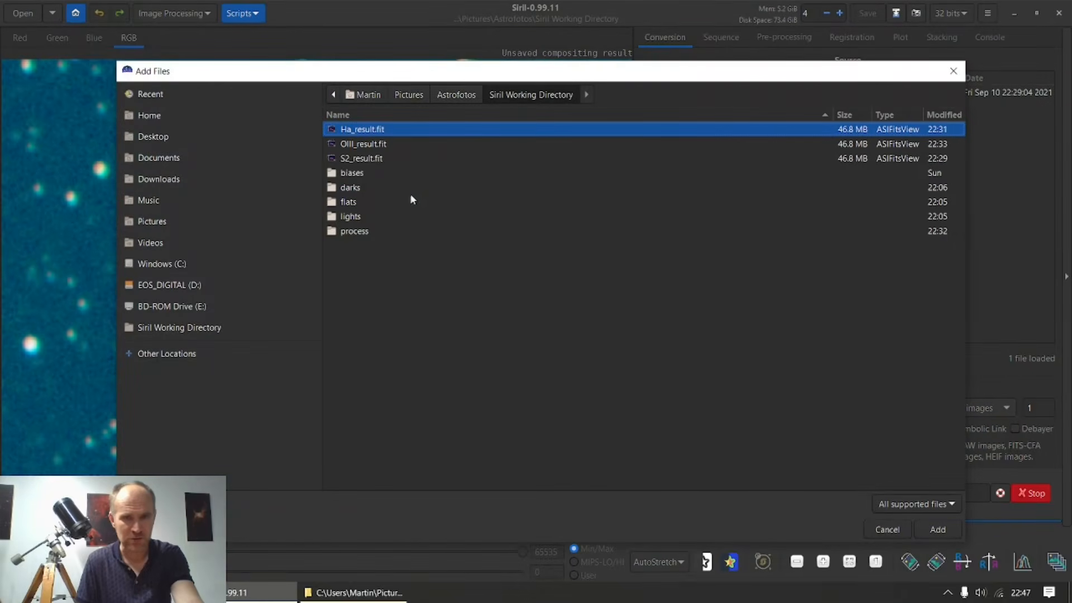
pyautogui.doubleClick(355, 130)
pyautogui.click(658, 359)
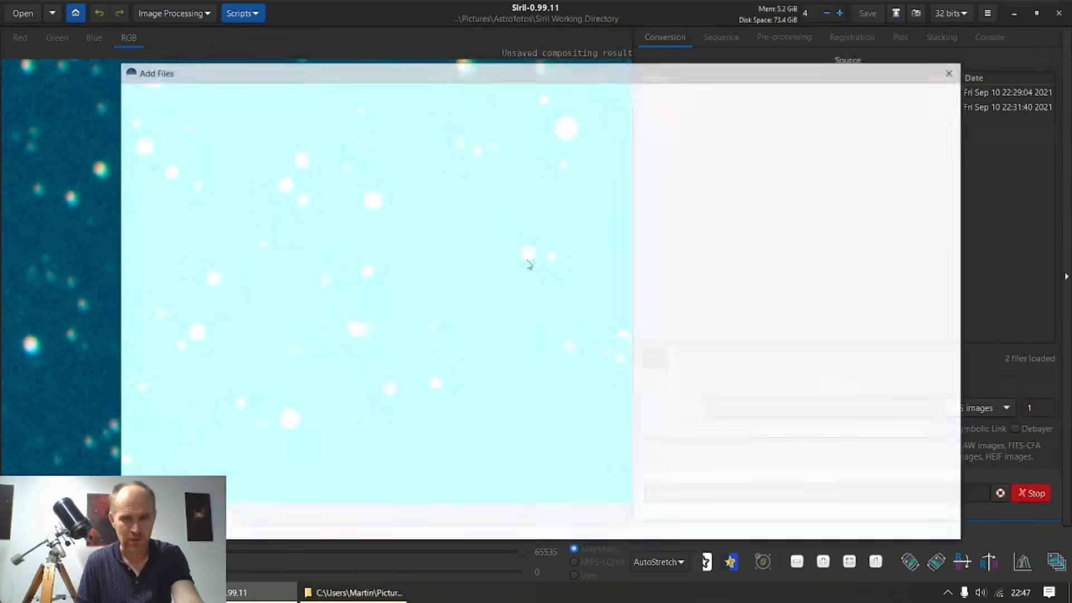
pyautogui.click(356, 146)
pyautogui.doubleClick(355, 147)
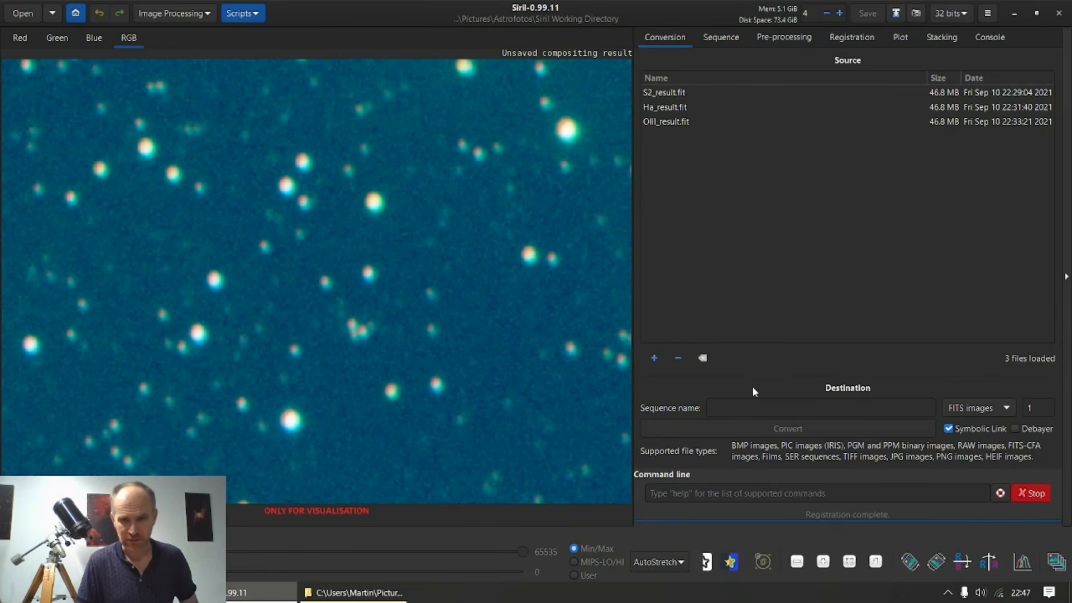
# Name the sequence sho and convert the three source files into it
pyautogui.click(762, 407)
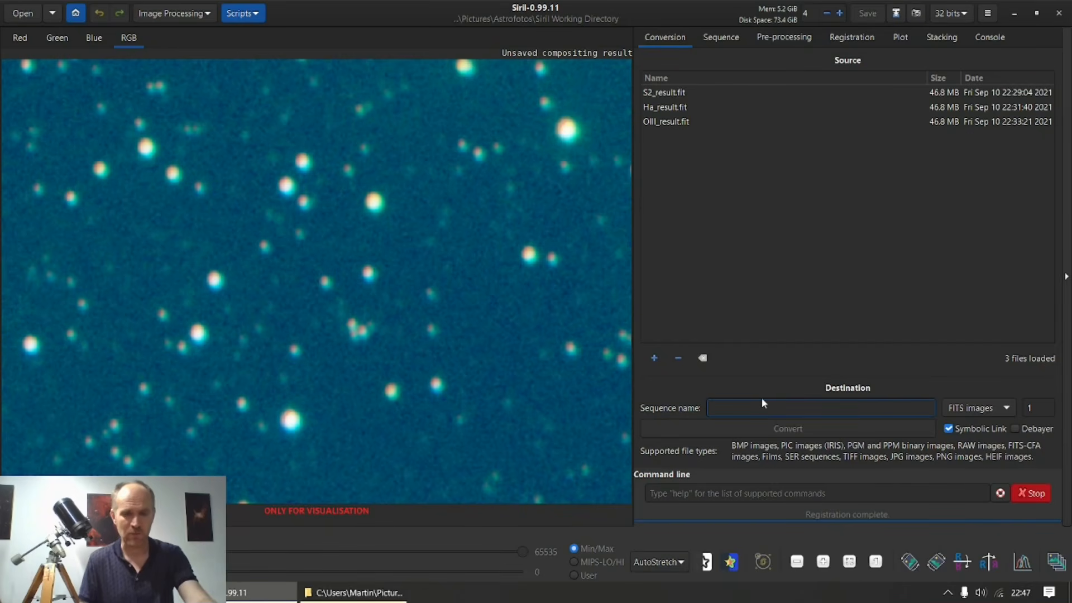
pyautogui.write('sho')
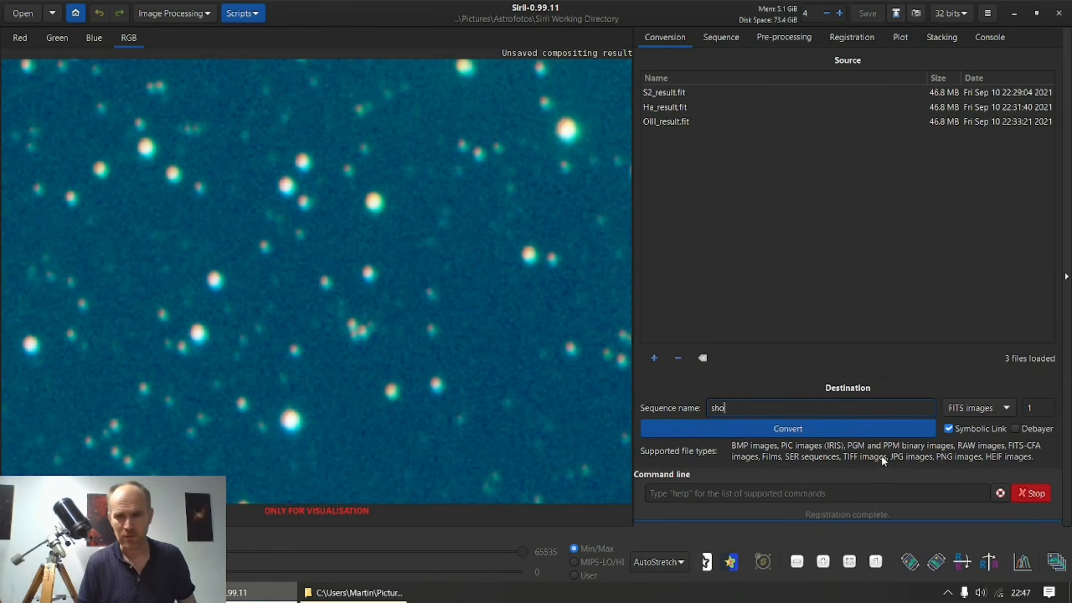
pyautogui.click(809, 426)
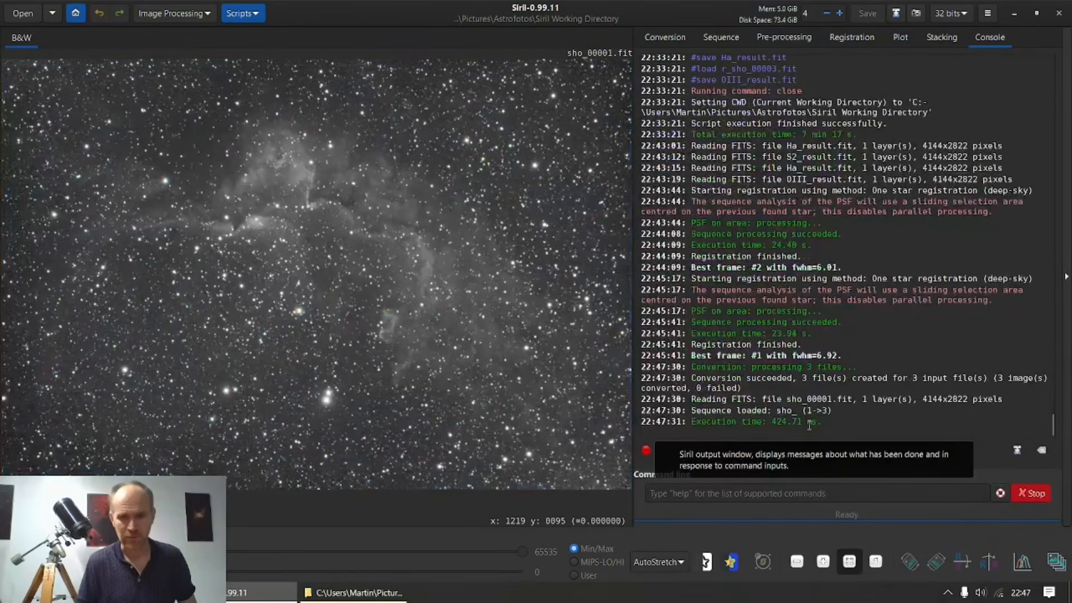
# Register all images of the sho sequence with Global Star Alignment (deep-sky)
pyautogui.click(708, 39)
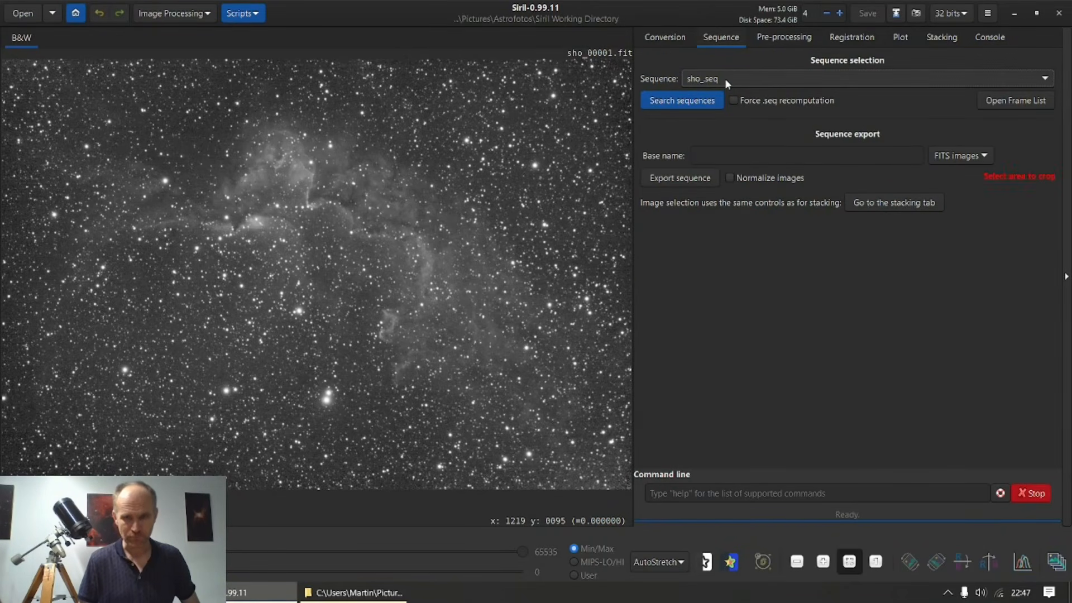
pyautogui.click(861, 40)
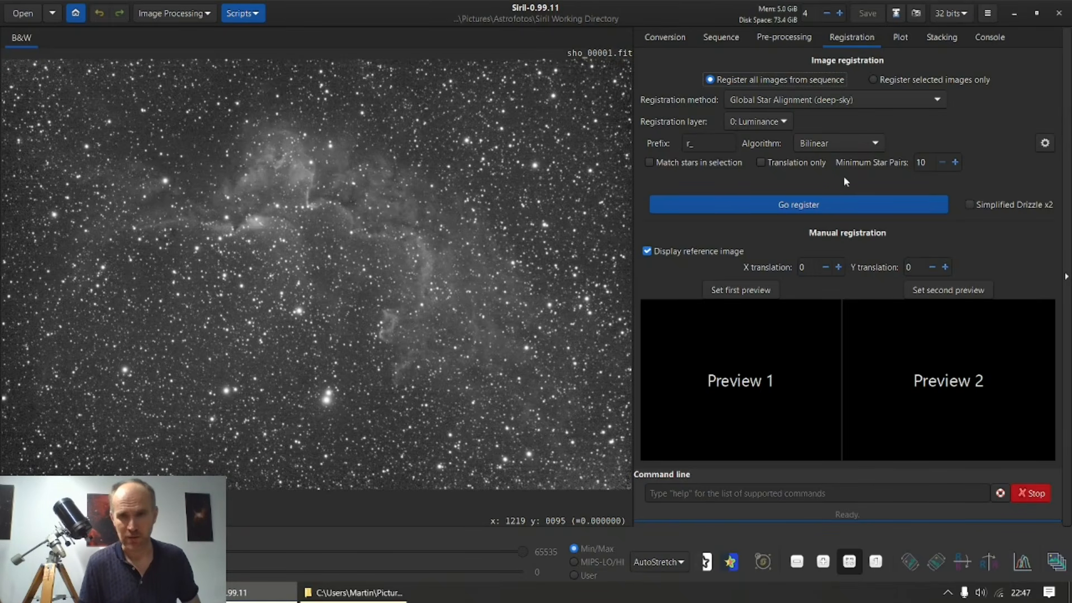
pyautogui.click(806, 205)
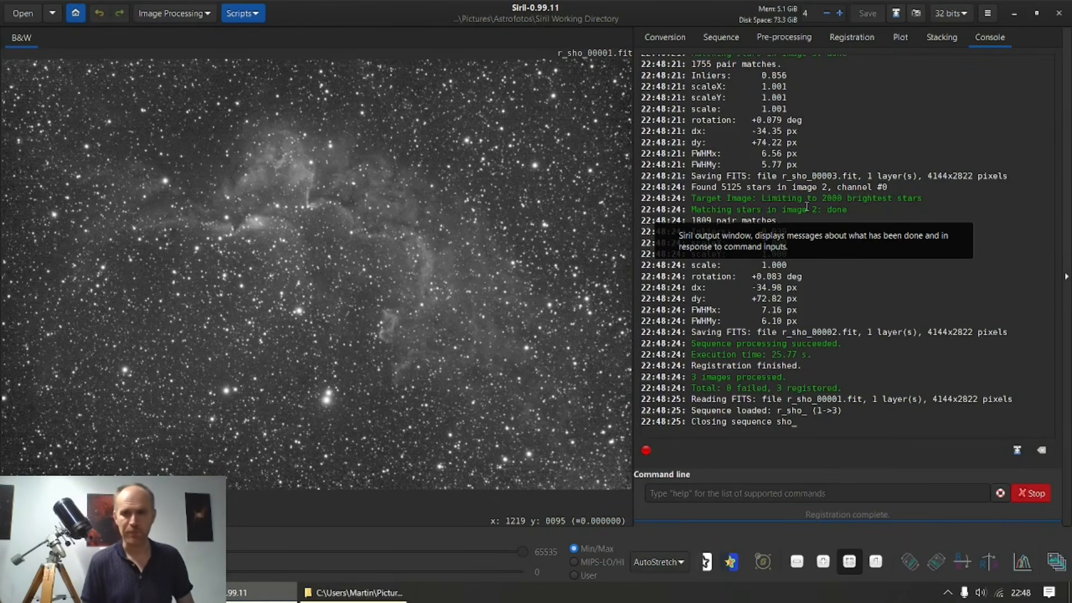
# Switch to File Explorer and rename r_sho_00001.fit in Siril Working Directory as r_sho_S2.fit
pyautogui.click(376, 593)
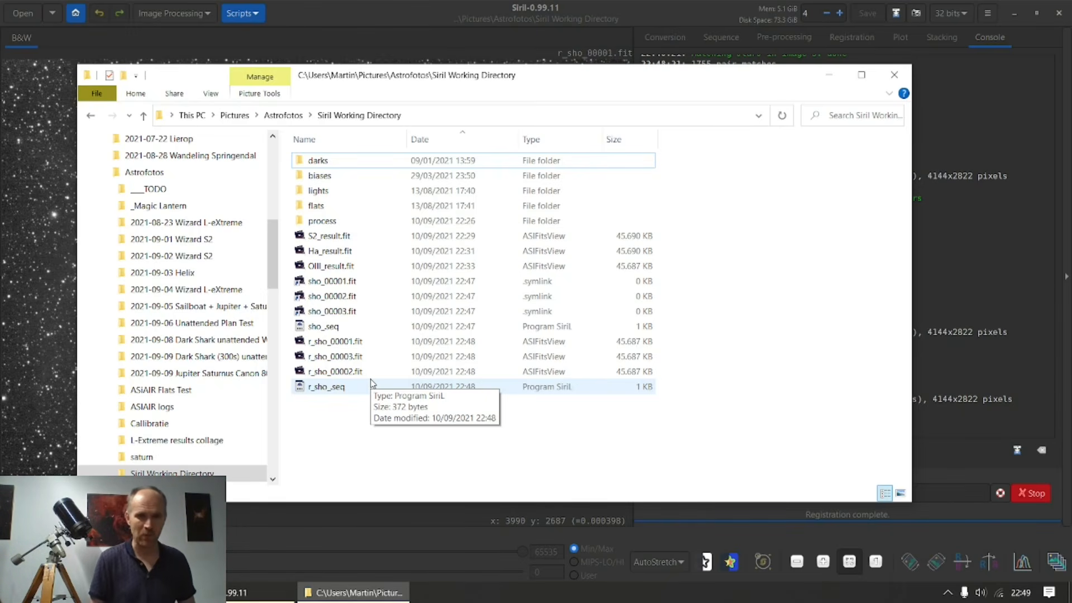
pyautogui.click(352, 343)
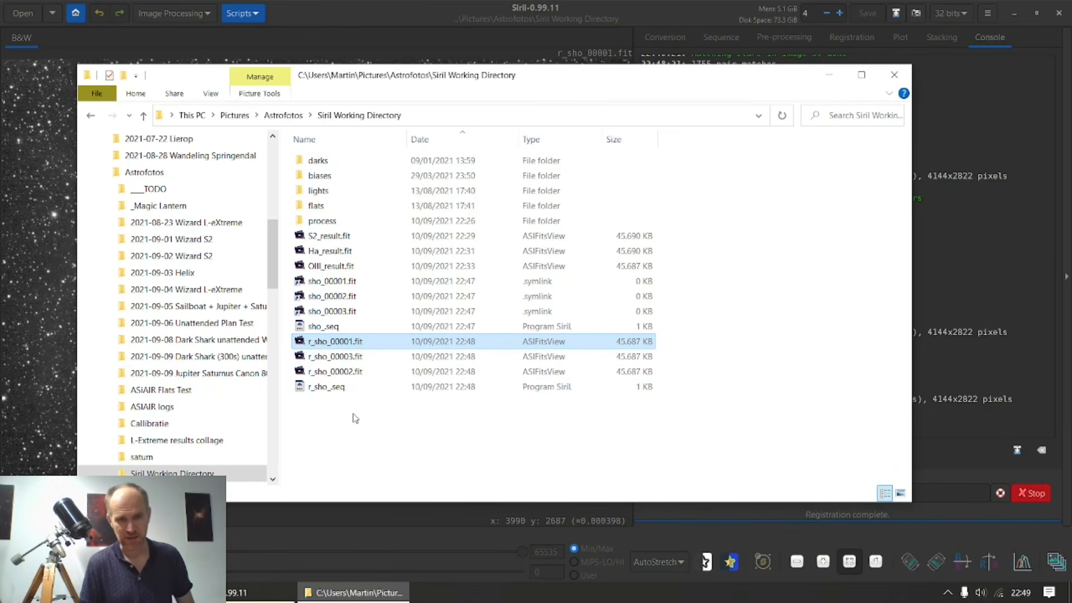
pyautogui.press('F2')
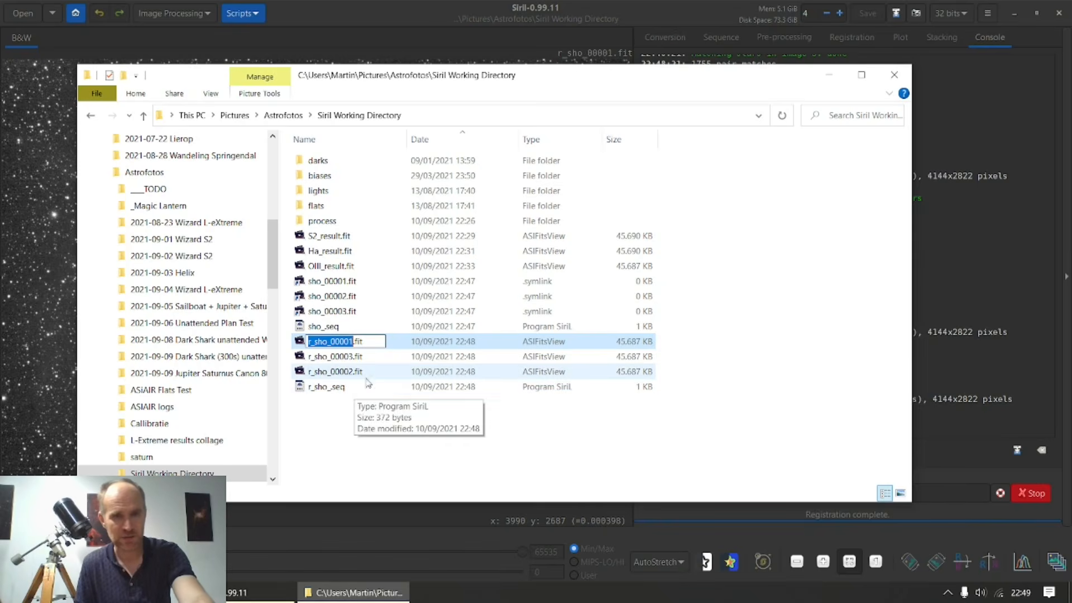
pyautogui.press('Left')
pyautogui.press('Right')
pyautogui.press('Right')
pyautogui.press('Right')
pyautogui.press('End')
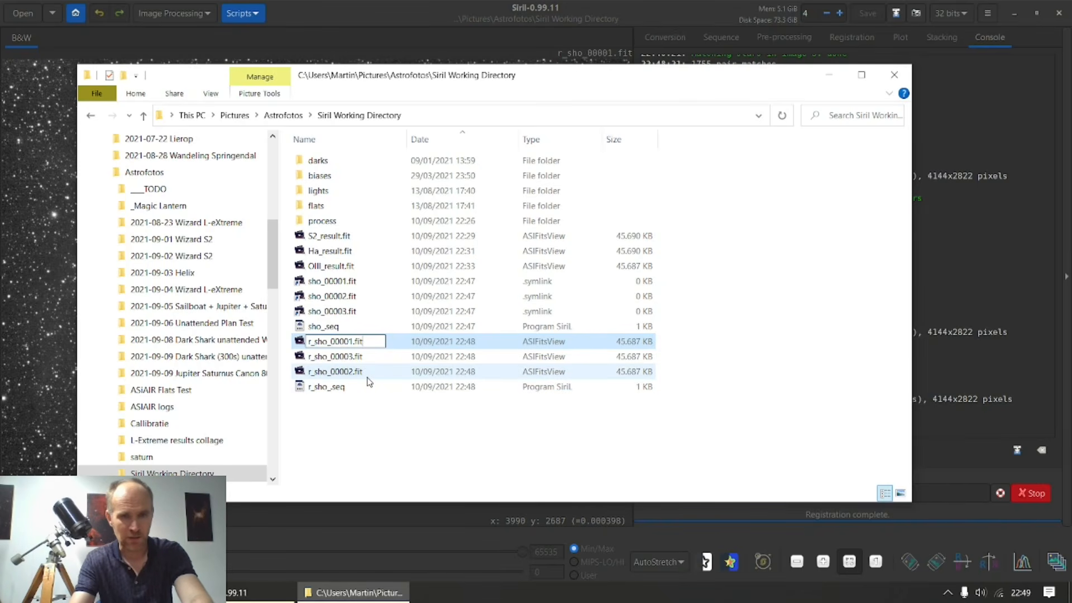
pyautogui.press('Right')
pyautogui.press('Right')
pyautogui.hotkey('shift', 'Right')
pyautogui.hotkey('shift', 'Right')
pyautogui.hotkey('shift', 'Right')
pyautogui.hotkey('shift', 'Right')
pyautogui.hotkey('shift', 'Right')
pyautogui.write('S2')
pyautogui.press('Return')
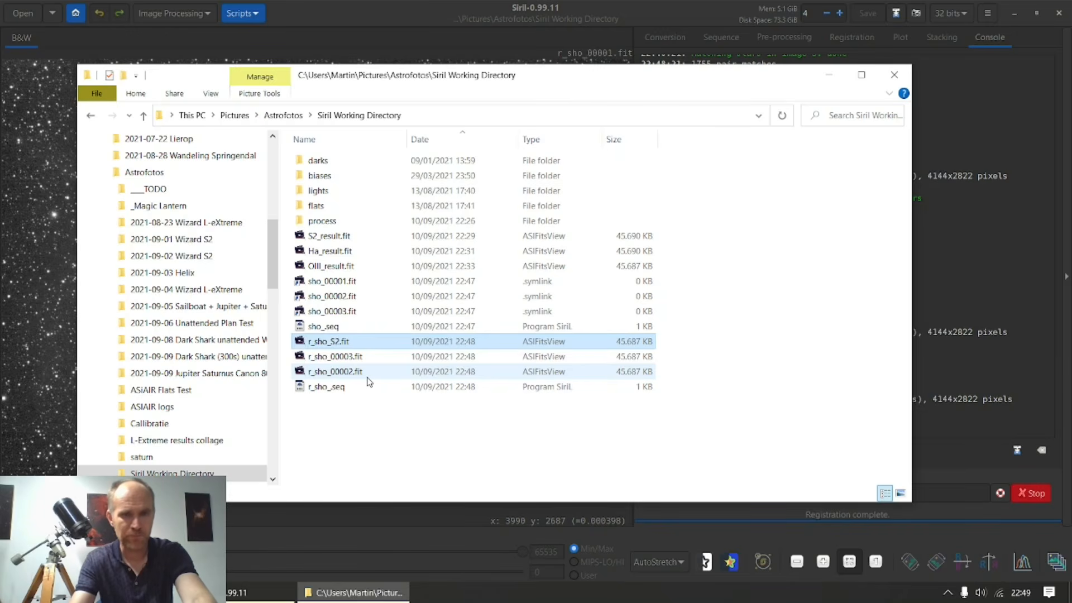
# Rename r_sho_00002.fit as r_sho_Ha.fit
pyautogui.press('Down')
pyautogui.press('Down')
pyautogui.press('F2')
pyautogui.press('Left')
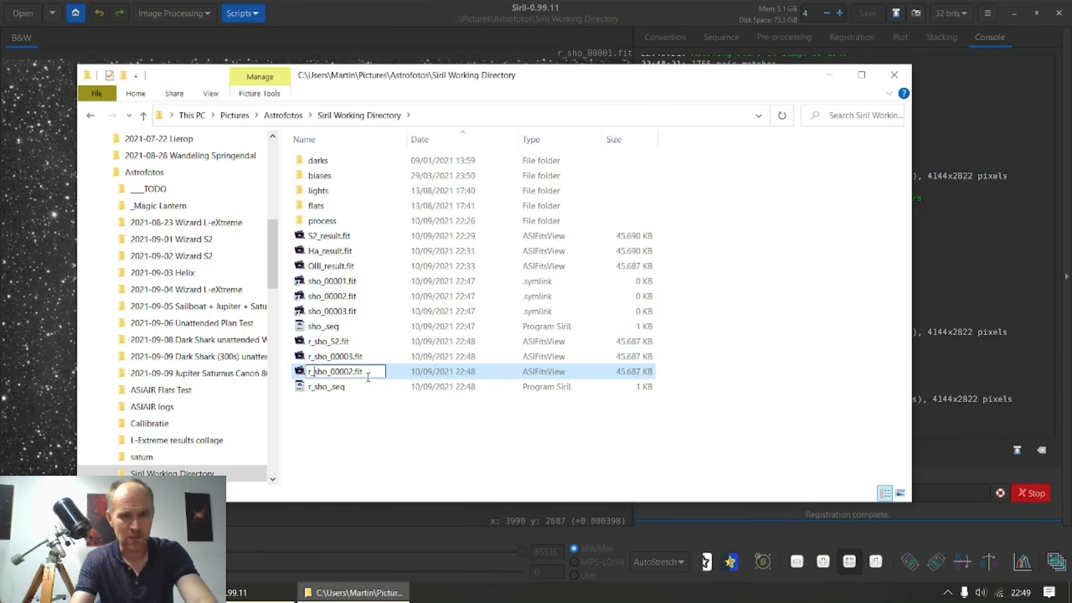
pyautogui.hotkey('shift', 'Right')
pyautogui.hotkey('shift', 'Right')
pyautogui.hotkey('shift', 'Right')
pyautogui.hotkey('shift', 'Right')
pyautogui.hotkey('shift', 'Right')
pyautogui.write('Ha')
pyautogui.press('Return')
# Rename r_sho_00003.fit as r_sho_OIII.fit
pyautogui.press('Up')
pyautogui.press('F2')
pyautogui.press('Left')
pyautogui.press('Right')
pyautogui.press('Right')
pyautogui.press('Right')
pyautogui.press('Right')
pyautogui.press('Right')
pyautogui.press('Right')
pyautogui.press('Right')
pyautogui.press('Right')
pyautogui.press('Right')
pyautogui.press('Right')
pyautogui.hotkey('shift', 'Left')
pyautogui.hotkey('shift', 'Left')
pyautogui.hotkey('shift', 'Left')
pyautogui.hotkey('shift', 'Left')
pyautogui.hotkey('shift', 'Left')
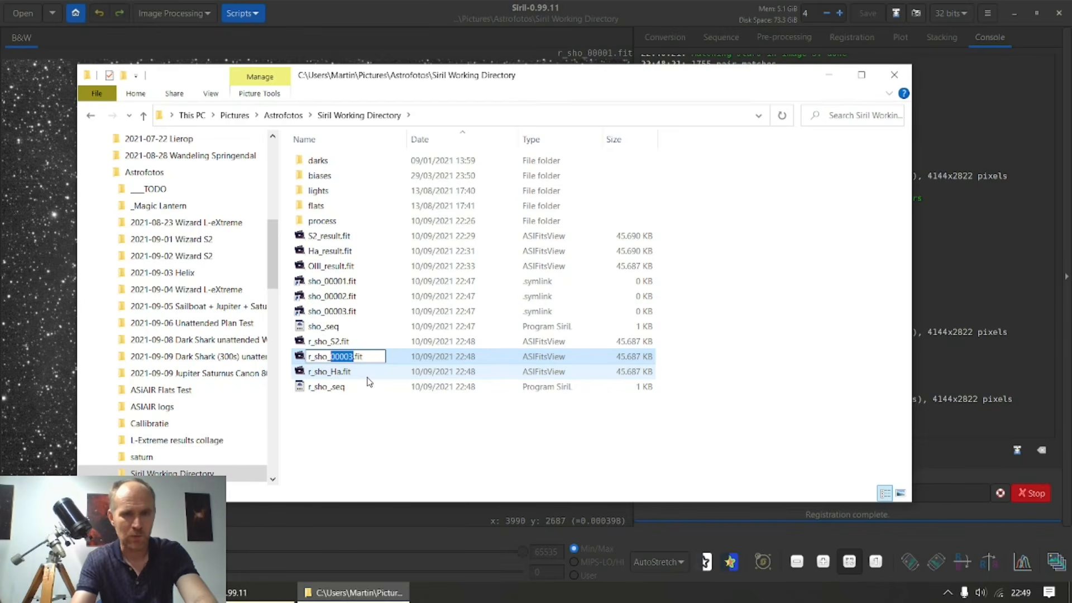
pyautogui.write('OIII')
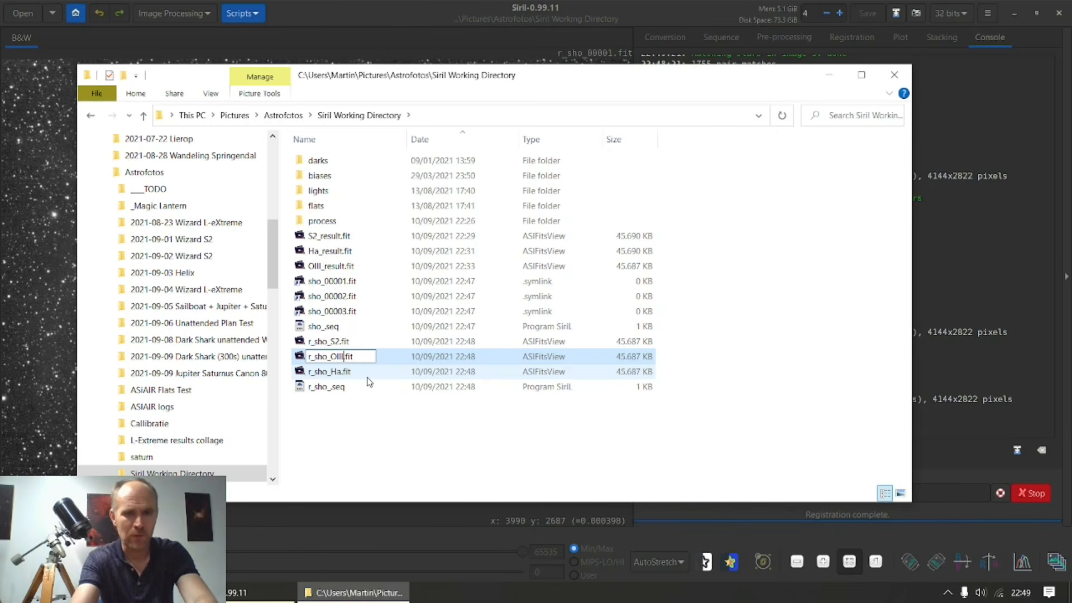
pyautogui.press('Return')
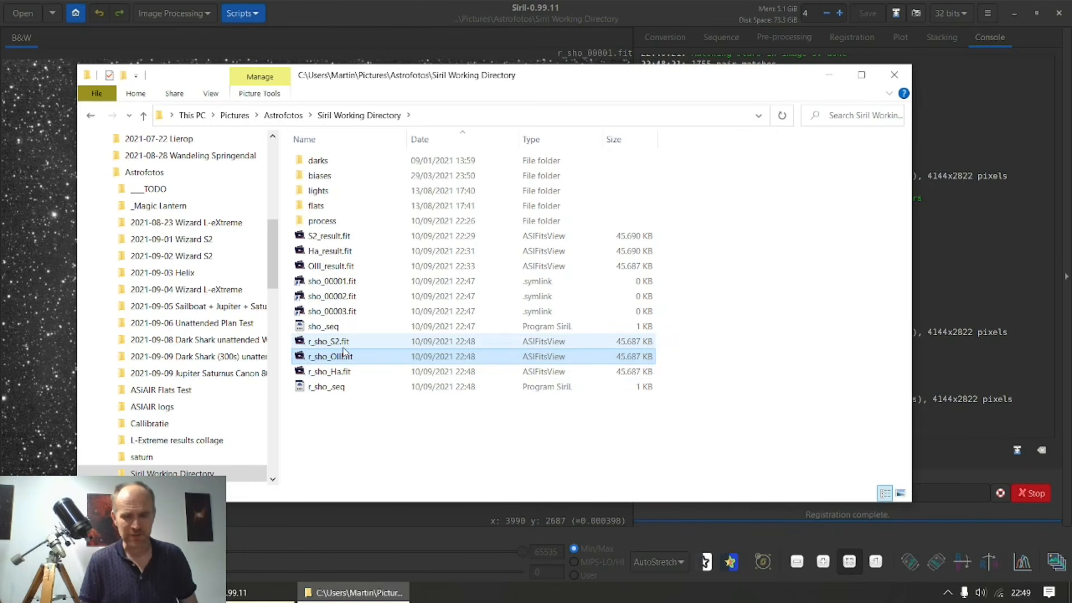
# Return to Siril, open RGB Compositing and clear all previously loaded layers
pyautogui.click(174, 13)
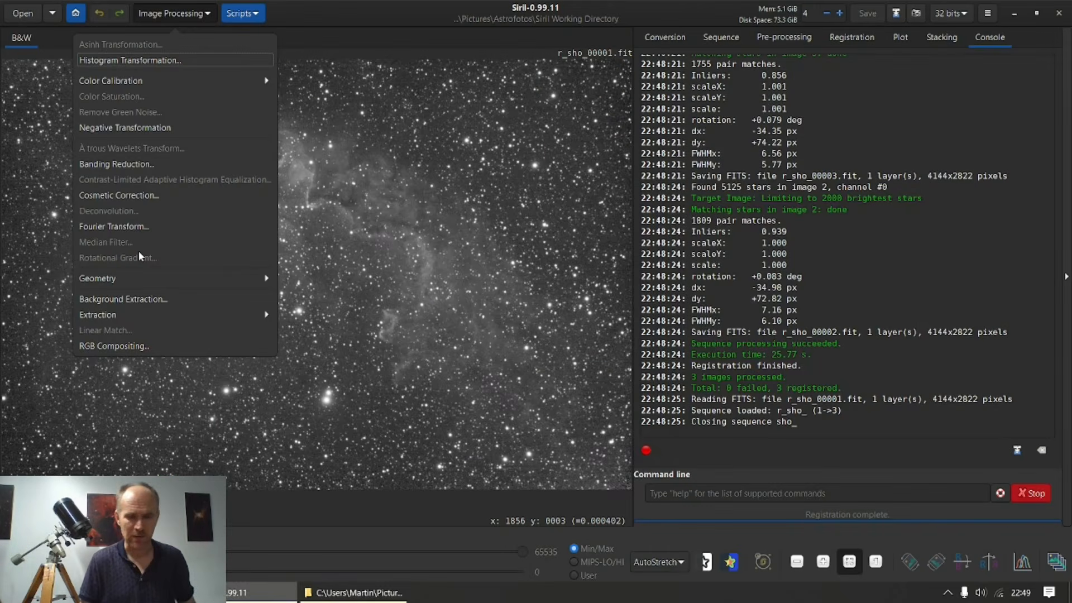
pyautogui.click(140, 346)
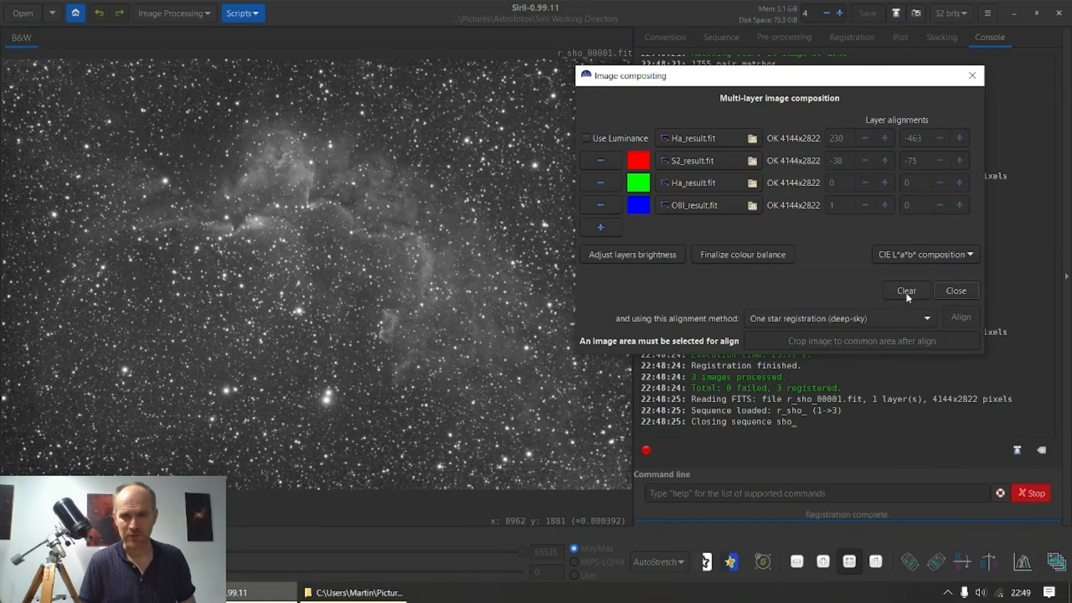
pyautogui.click(906, 291)
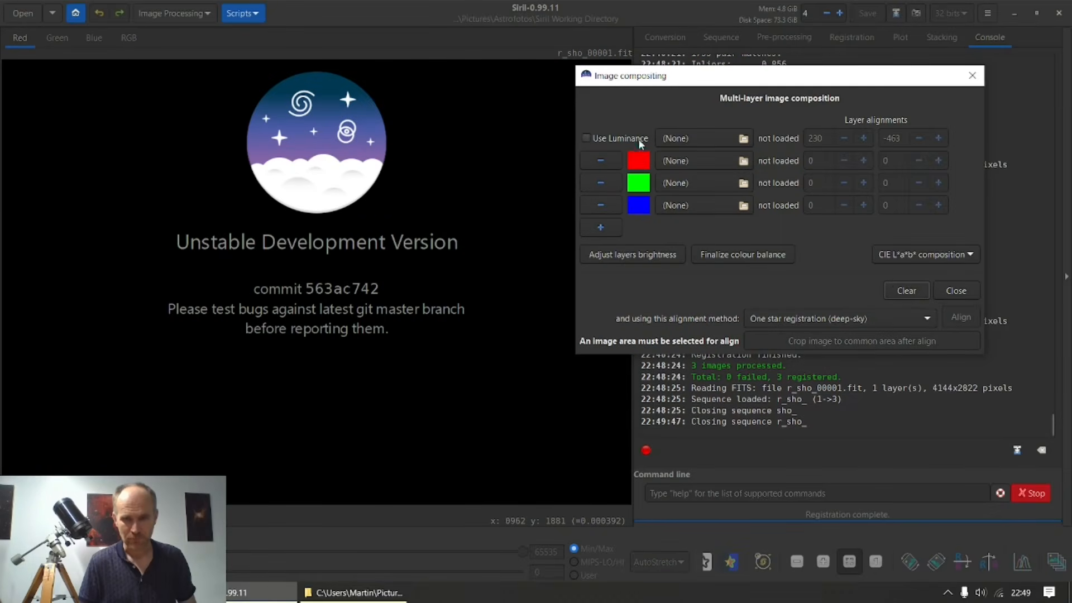
# Load r_sho_S2.fit as the red layer, r_sho_Ha.fit as the green layer and r_sho_OIII.fit as the blue layer
pyautogui.click(697, 157)
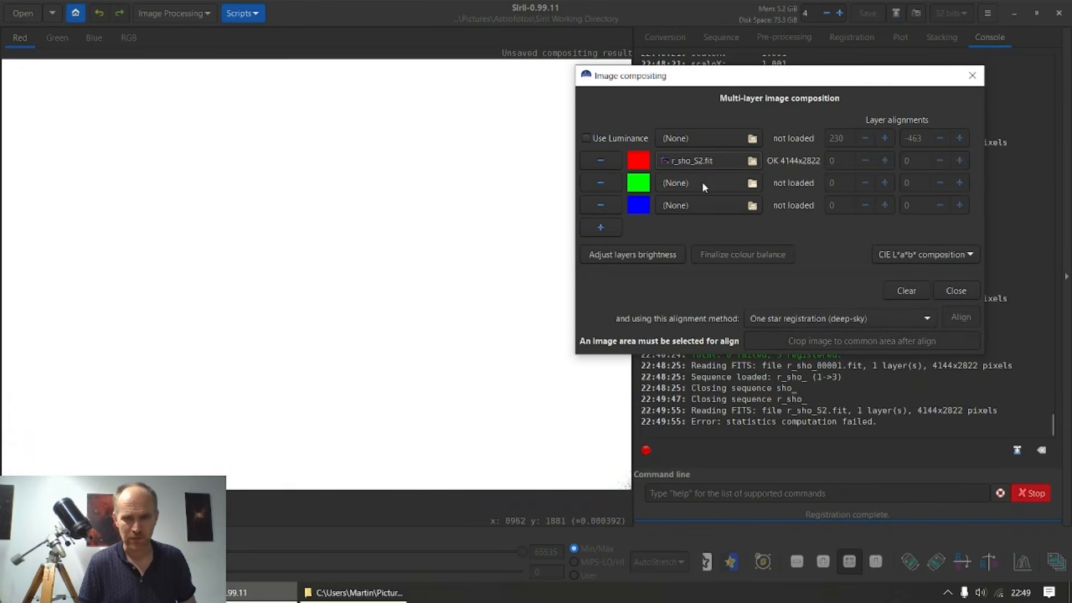
pyautogui.click(702, 180)
pyautogui.doubleClick(783, 306)
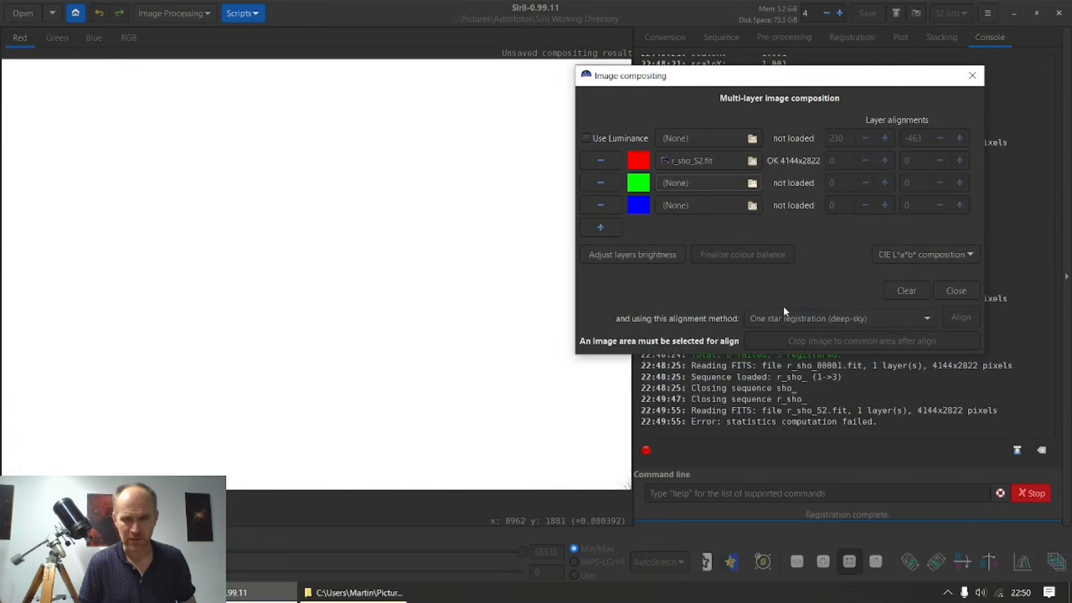
pyautogui.click(701, 202)
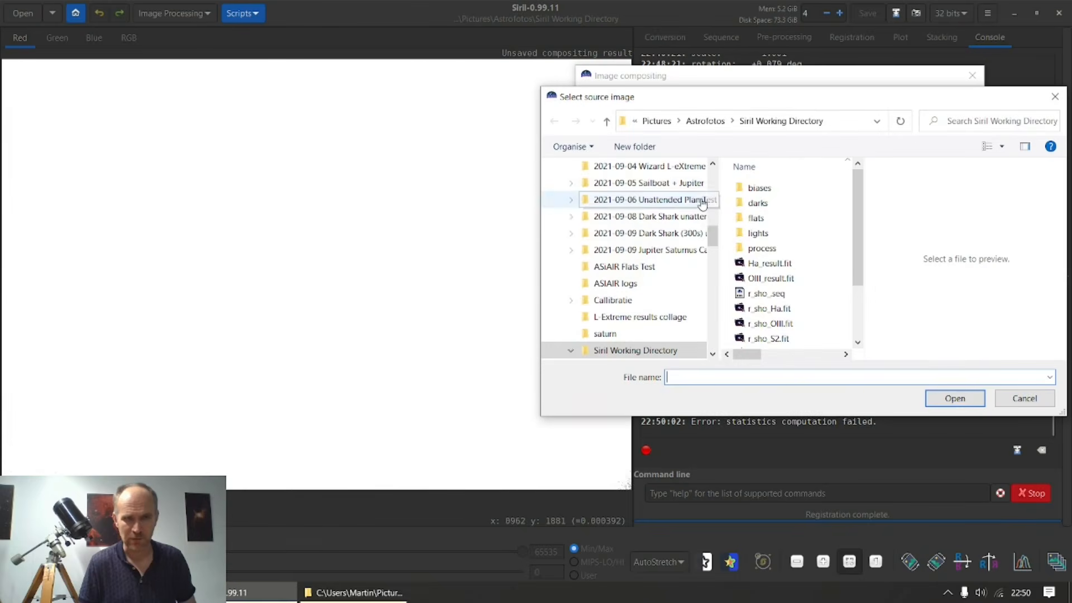
pyautogui.click(792, 328)
pyautogui.doubleClick(793, 326)
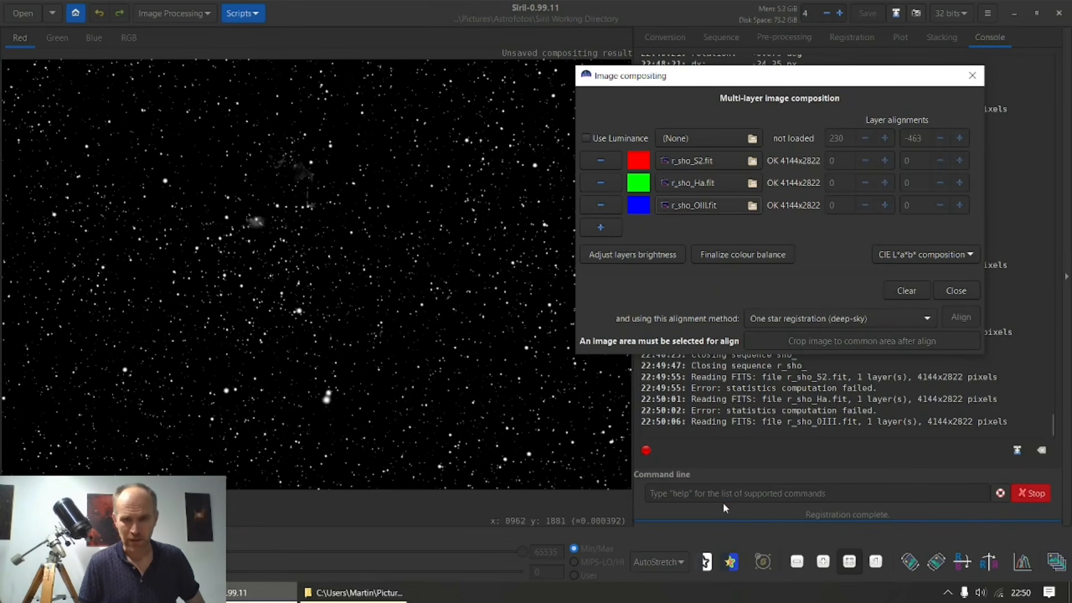
# View the RGB composite and examine the star alignment up close in different parts of the image
pyautogui.click(130, 38)
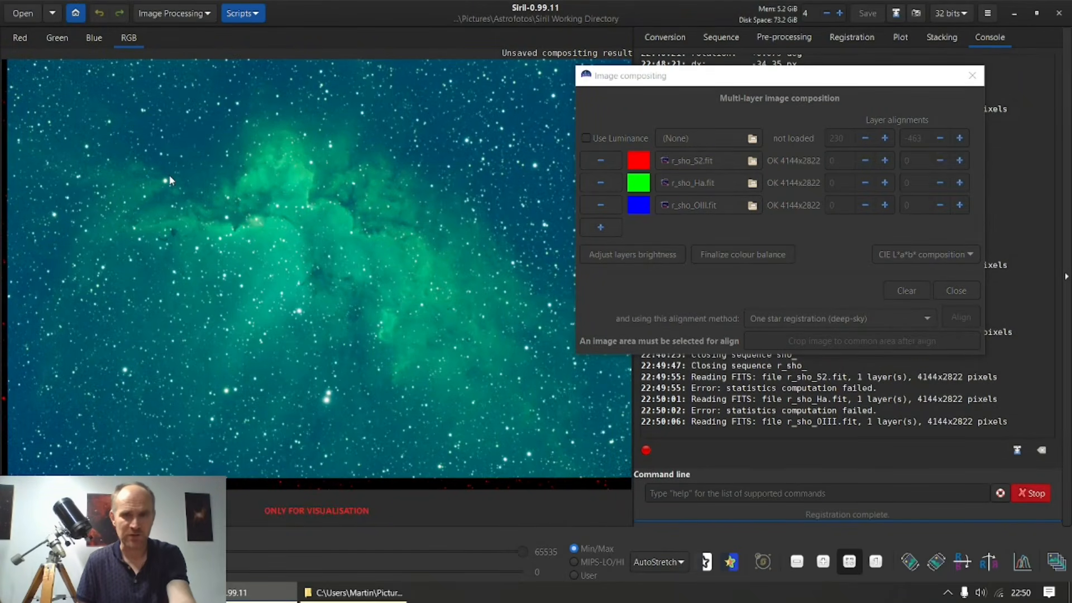
pyautogui.scroll(3, 155, 165)
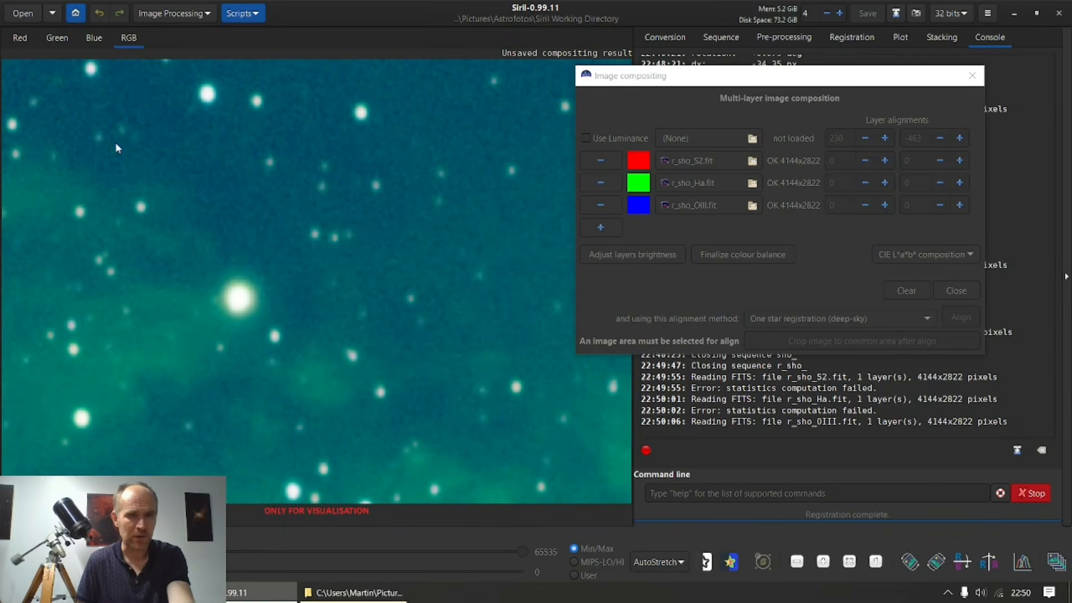
pyautogui.moveTo(115, 144); pyautogui.dragTo(350, 456)
pyautogui.moveTo(176, 230); pyautogui.dragTo(317, 443)
pyautogui.moveTo(406, 217); pyautogui.dragTo(2, 299)
pyautogui.moveTo(467, 306); pyautogui.dragTo(26, 310)
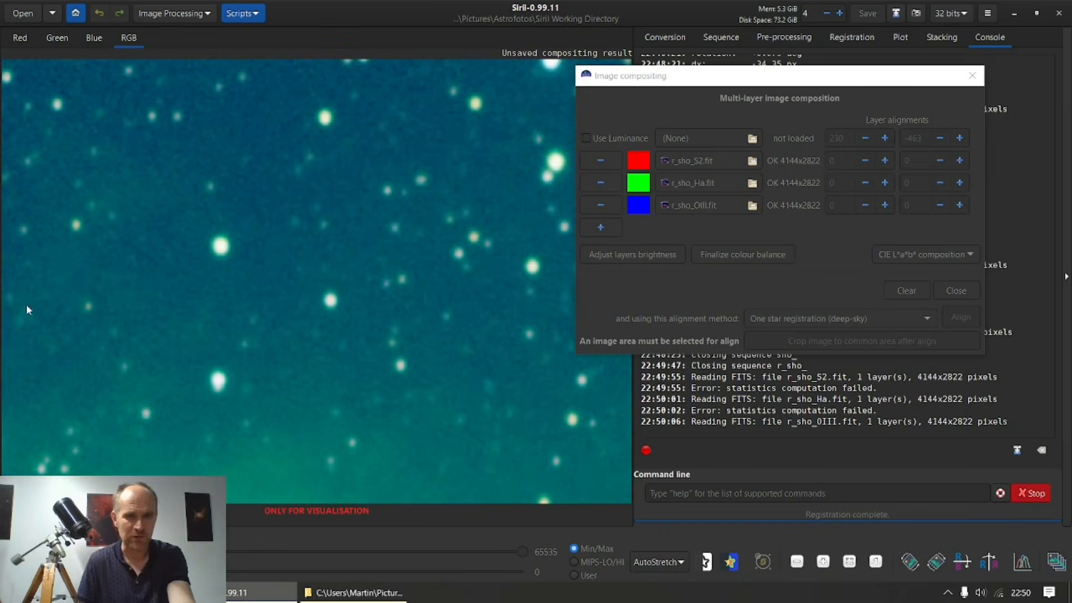
pyautogui.scroll(-5, 167, 309)
# Load r_sho_Ha.fit as the luminance layer and close the image compositing dialog
pyautogui.click(697, 139)
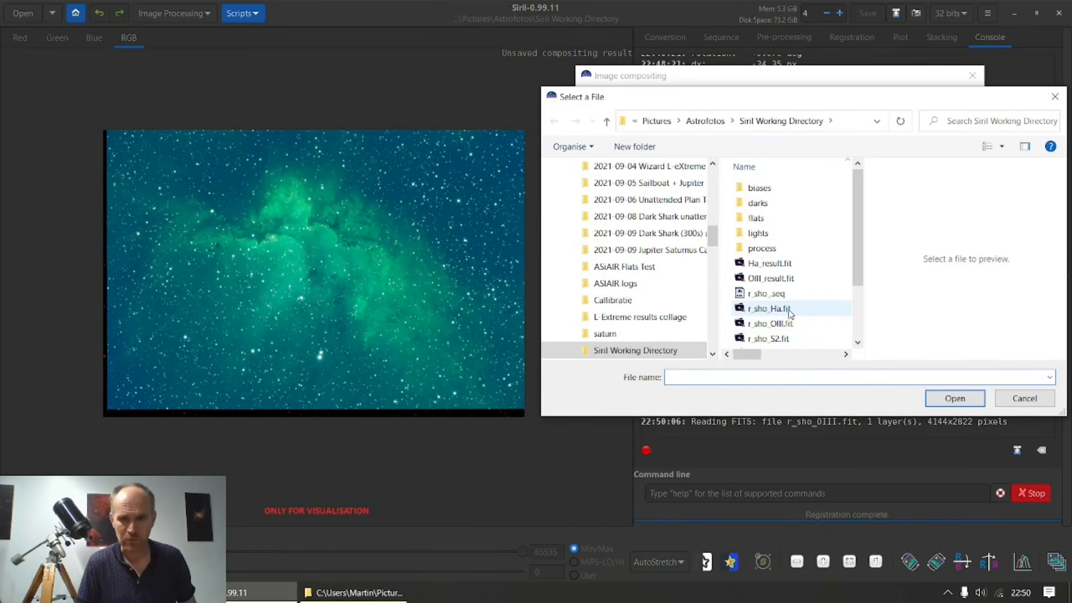
pyautogui.doubleClick(789, 313)
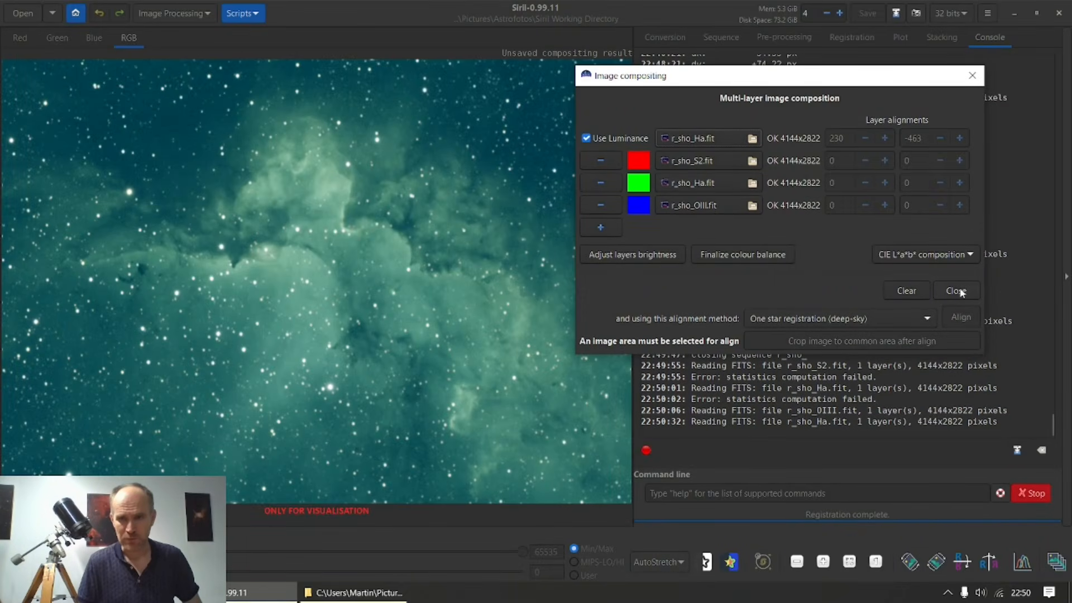
pyautogui.click(956, 291)
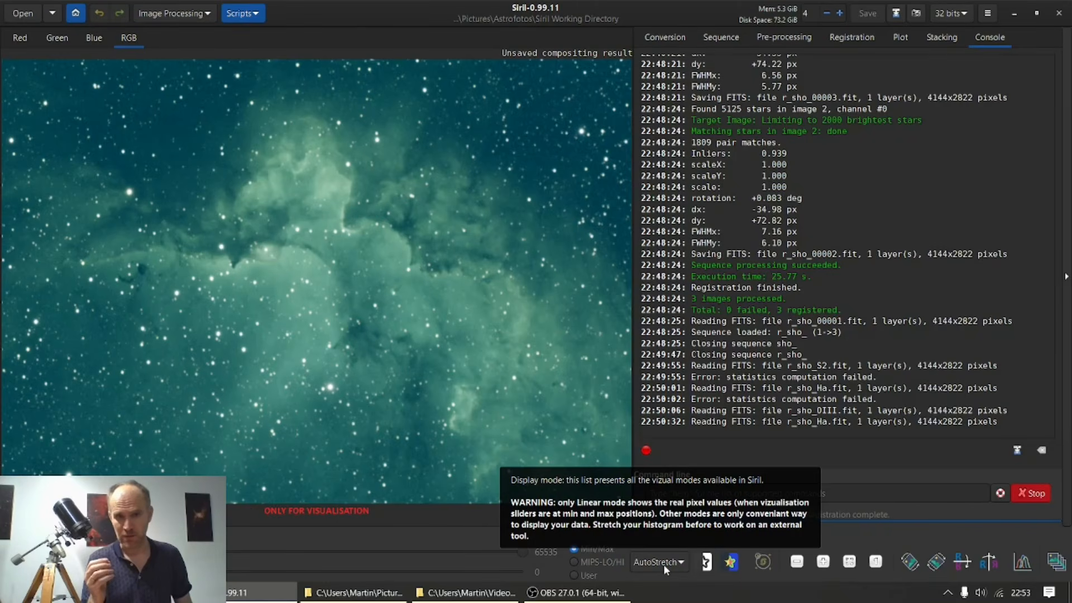
# Set the display mode to Linear and apply an Asinh Transformation with a stretch factor of 877.2 to the composite
pyautogui.click(663, 565)
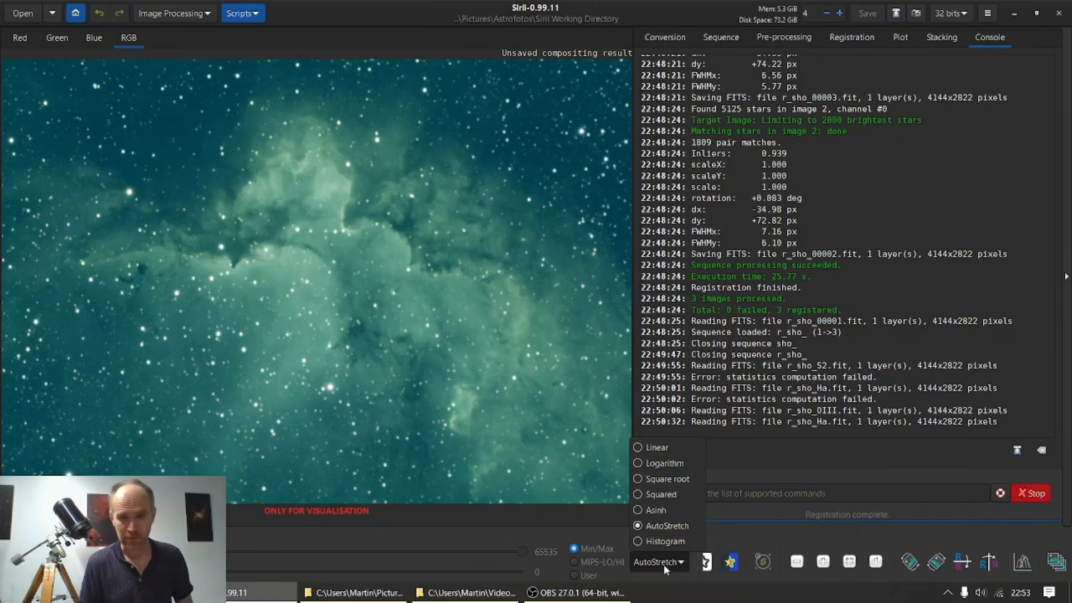
pyautogui.click(652, 445)
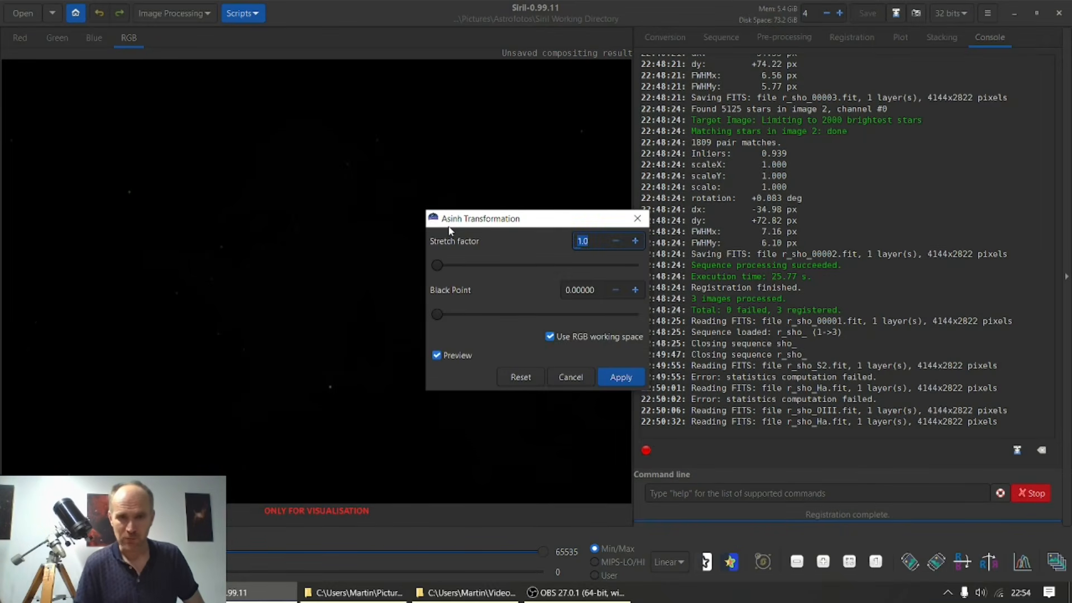
pyautogui.moveTo(438, 264); pyautogui.dragTo(556, 266)
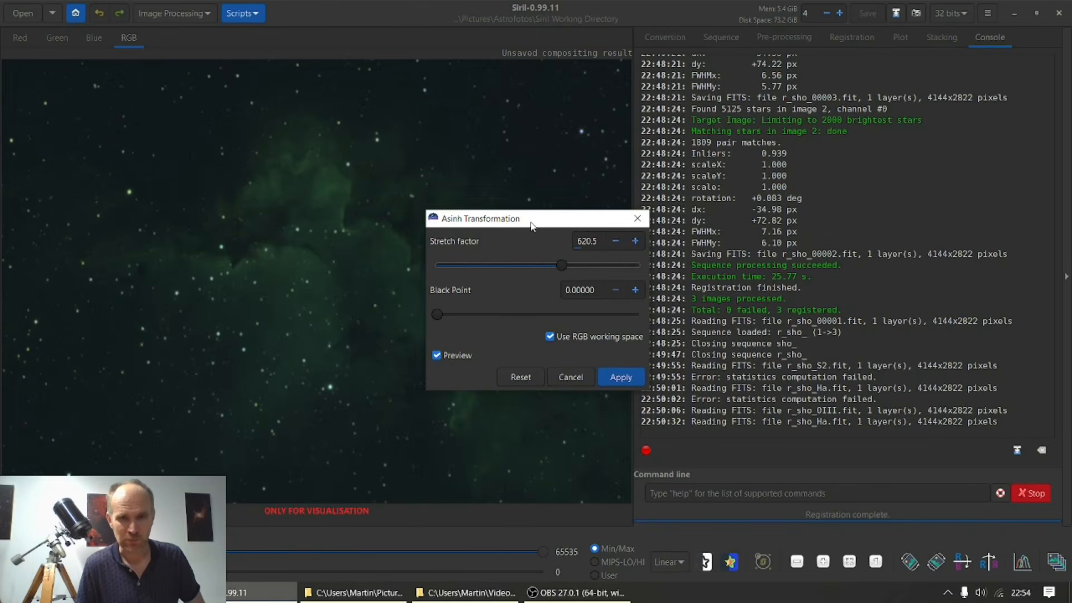
pyautogui.moveTo(531, 220); pyautogui.dragTo(791, 224)
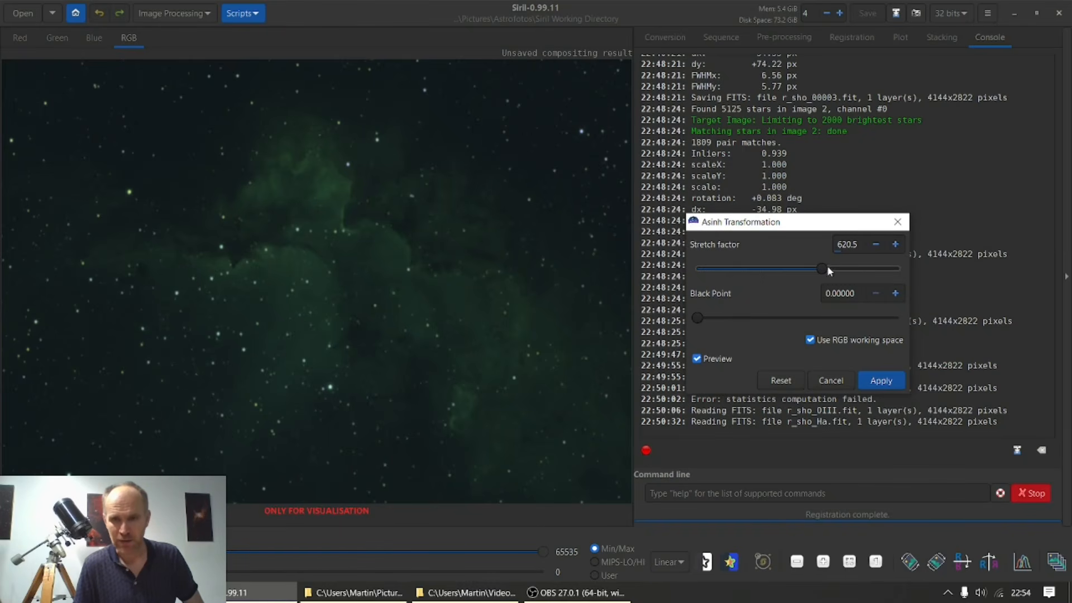
pyautogui.moveTo(857, 272); pyautogui.dragTo(874, 270)
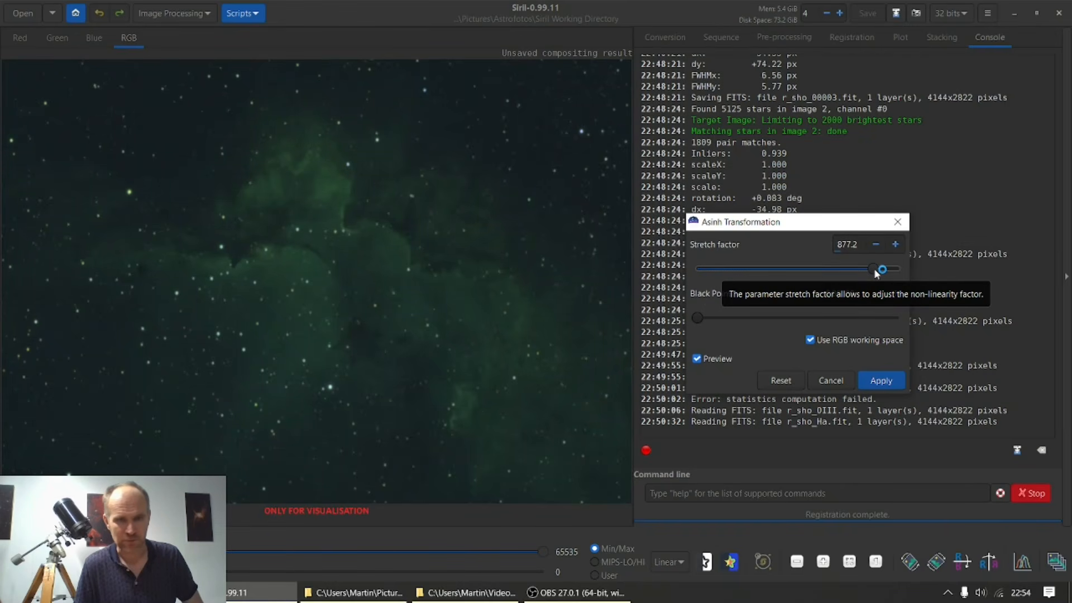
pyautogui.click(890, 383)
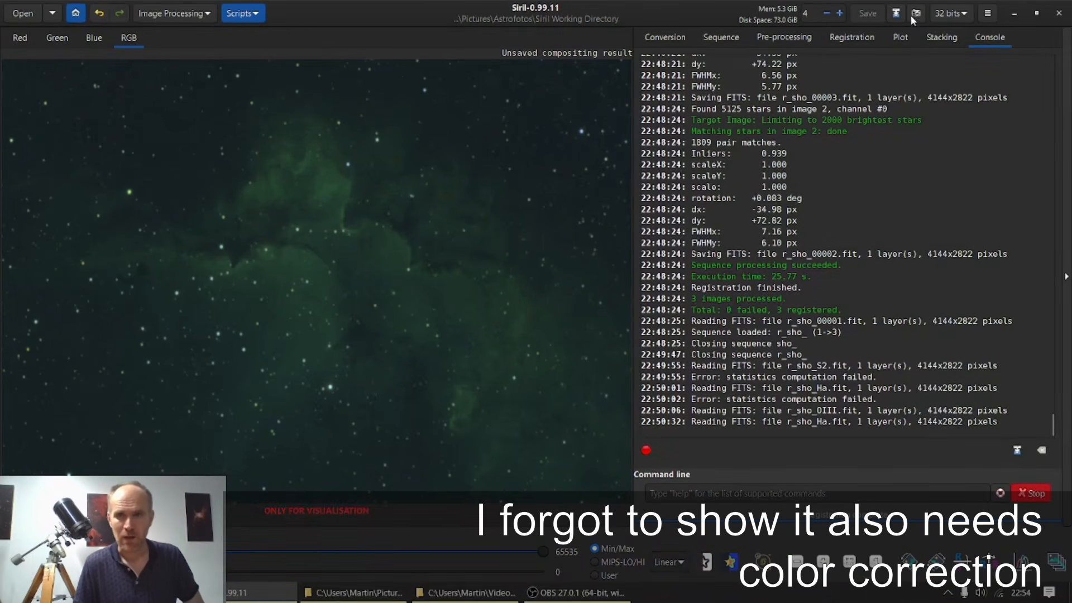
# Save the stretched composite as starnet.tif in 16-bit unsigned integer format without compression
pyautogui.click(897, 13)
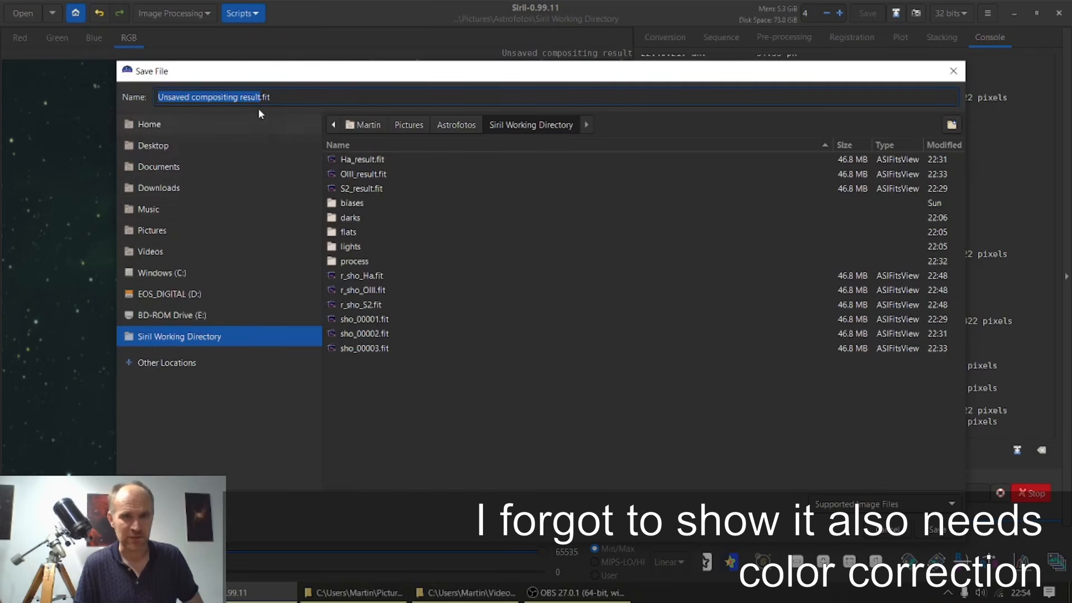
pyautogui.moveTo(306, 103); pyautogui.dragTo(108, 87)
pyautogui.write('stam')
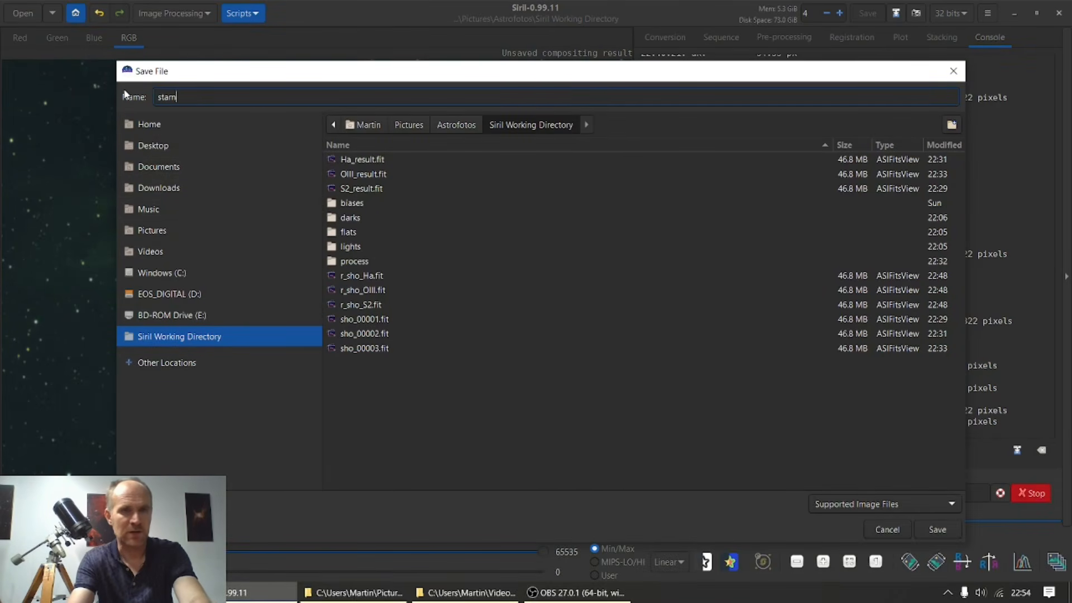
pyautogui.write('et.tif')
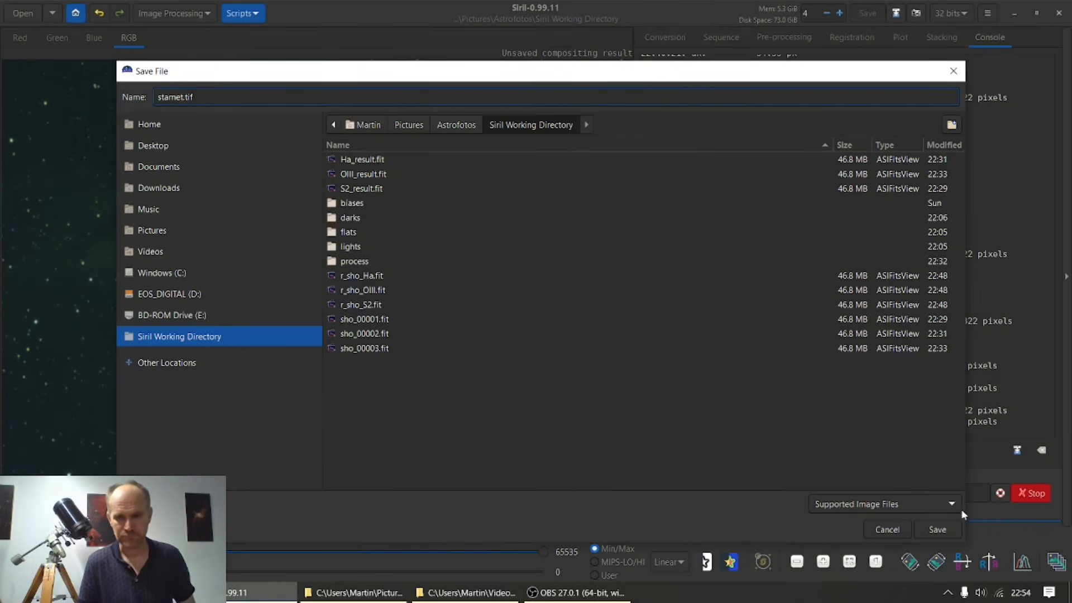
pyautogui.click(918, 531)
pyautogui.click(475, 261)
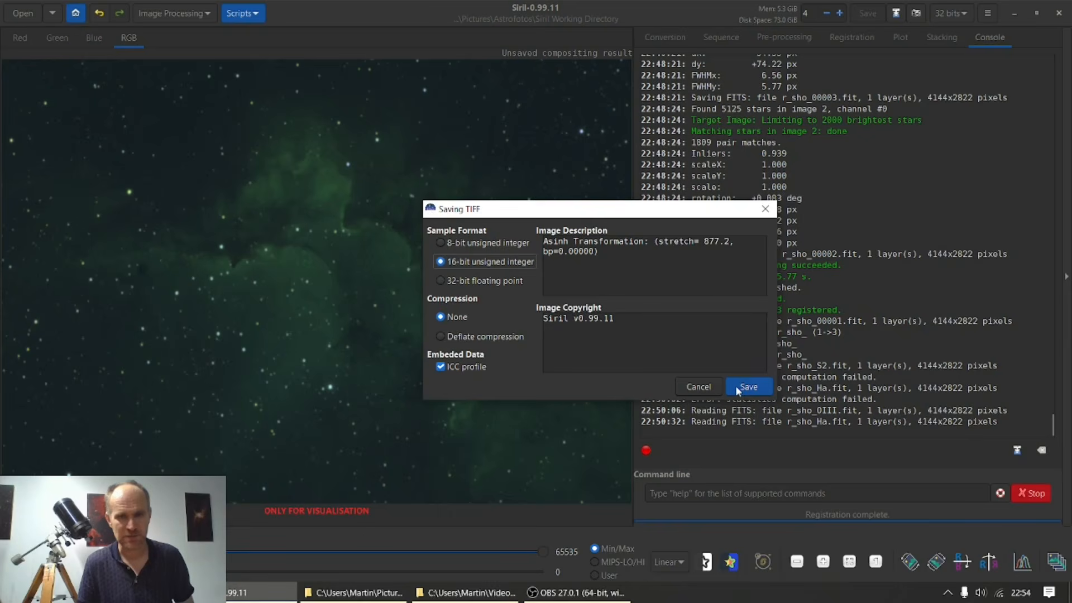
pyautogui.click(748, 386)
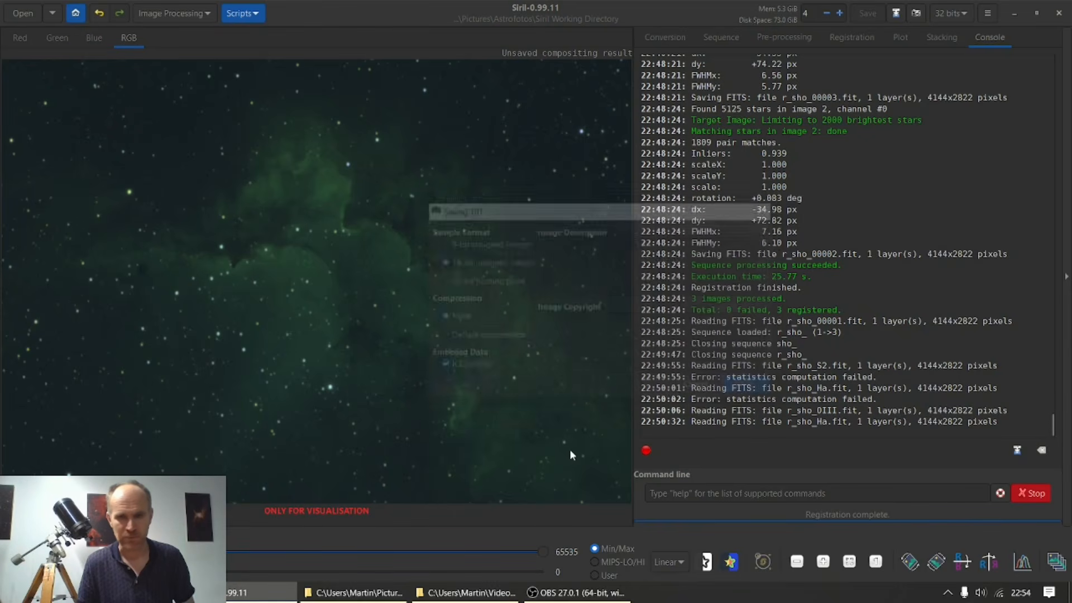
# Switch to File Explorer, copy starnet.tif into the StarNet_Win folder and open it with rgb_starnet++.exe
pyautogui.click(358, 593)
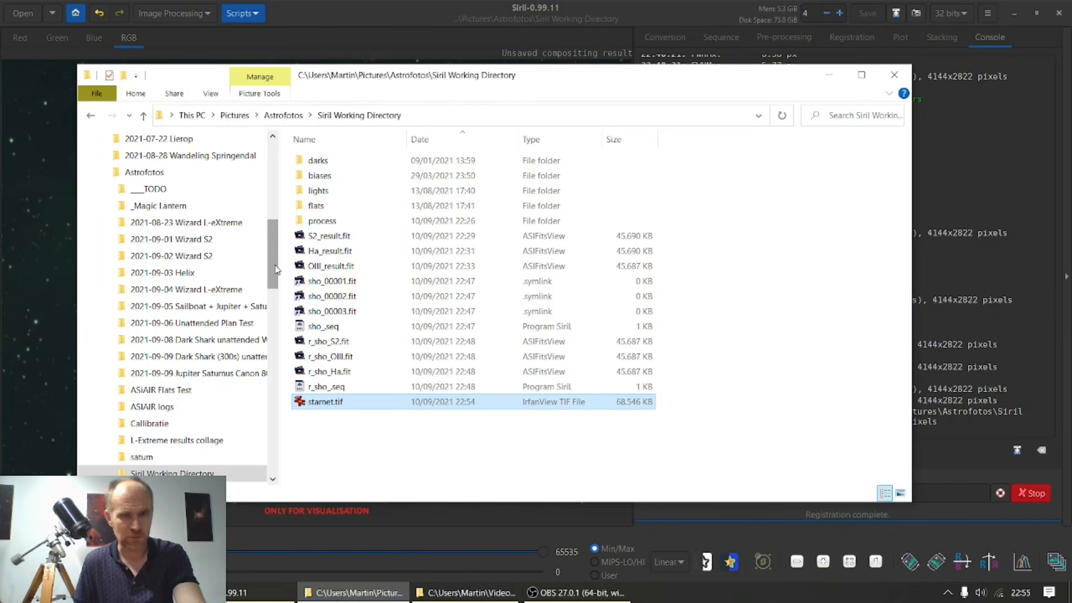
pyautogui.moveTo(275, 270); pyautogui.dragTo(277, 202)
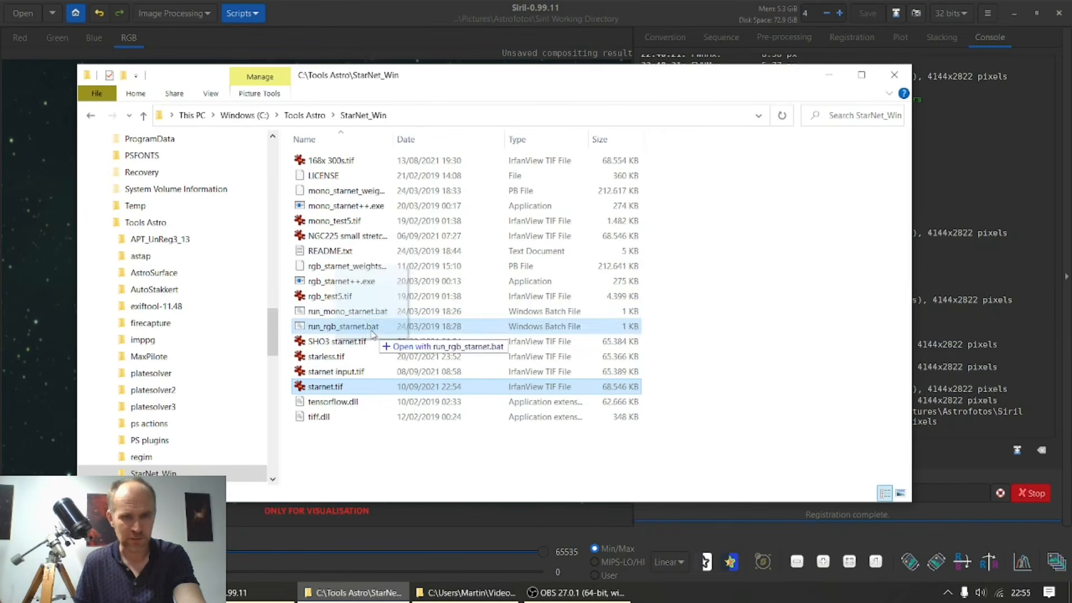
pyautogui.moveTo(341, 328); pyautogui.dragTo(364, 282)
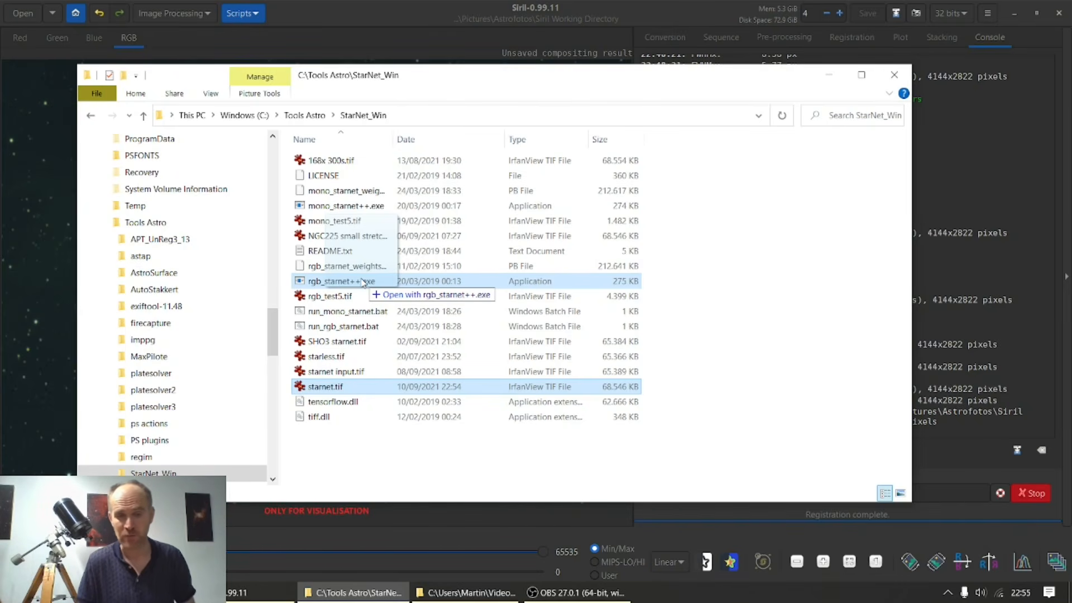
pyautogui.moveTo(363, 282); pyautogui.dragTo(346, 282)
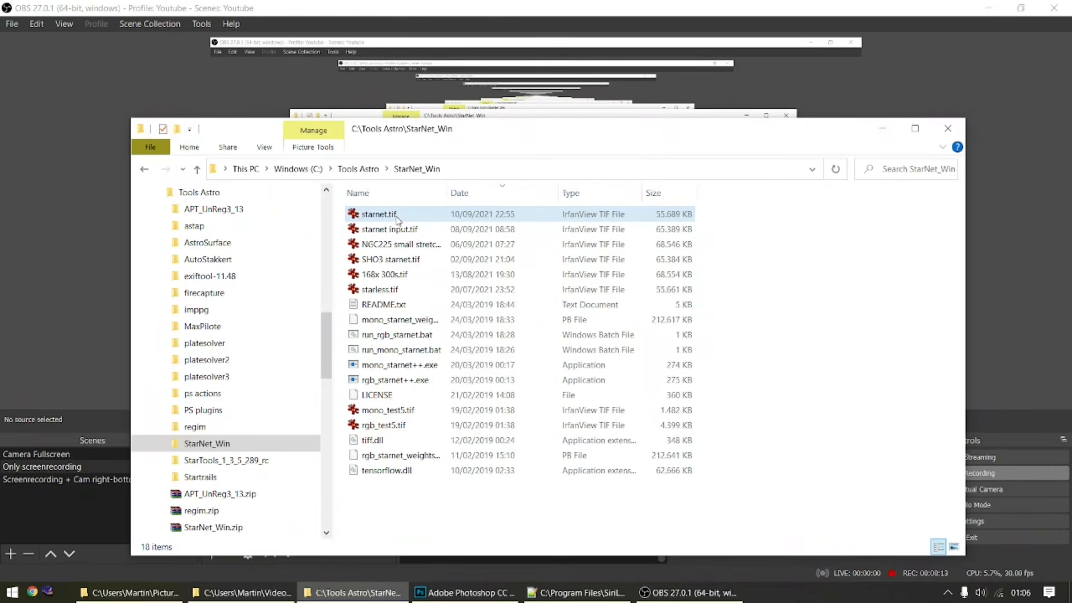
# Open starnet.tif and starless.tif from StarNet_Win in IrfanView, compare them and examine the starless image up close for star remnants
pyautogui.doubleClick(395, 215)
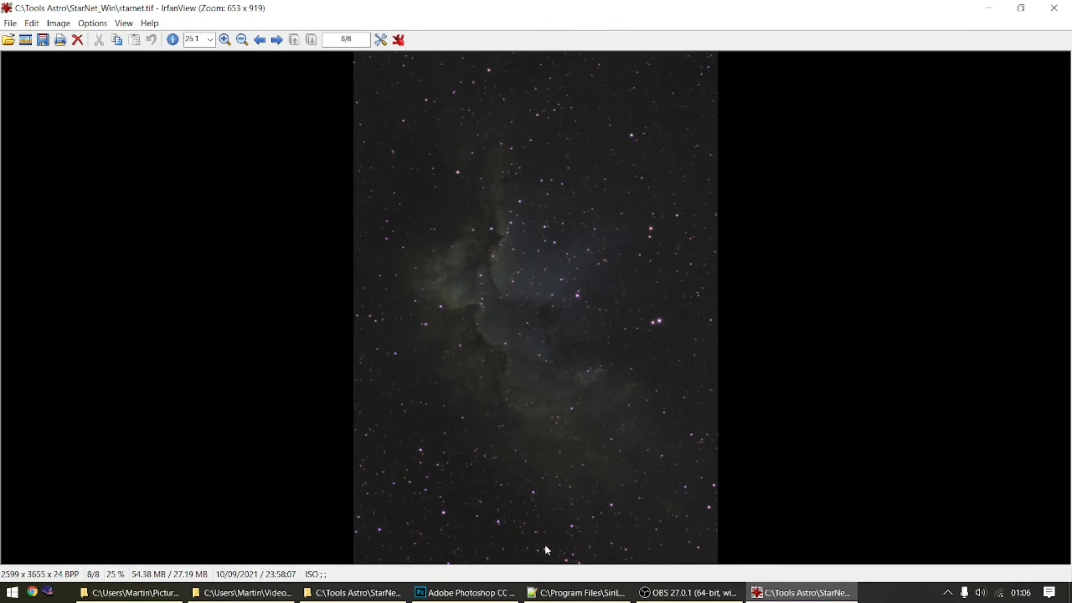
pyautogui.click(160, 591)
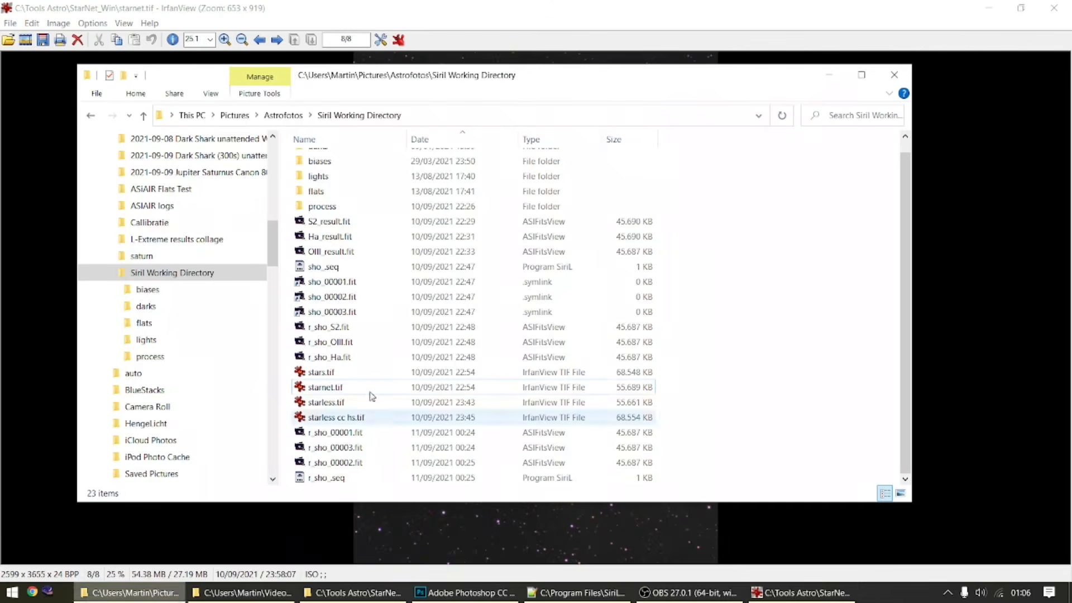
pyautogui.click(357, 592)
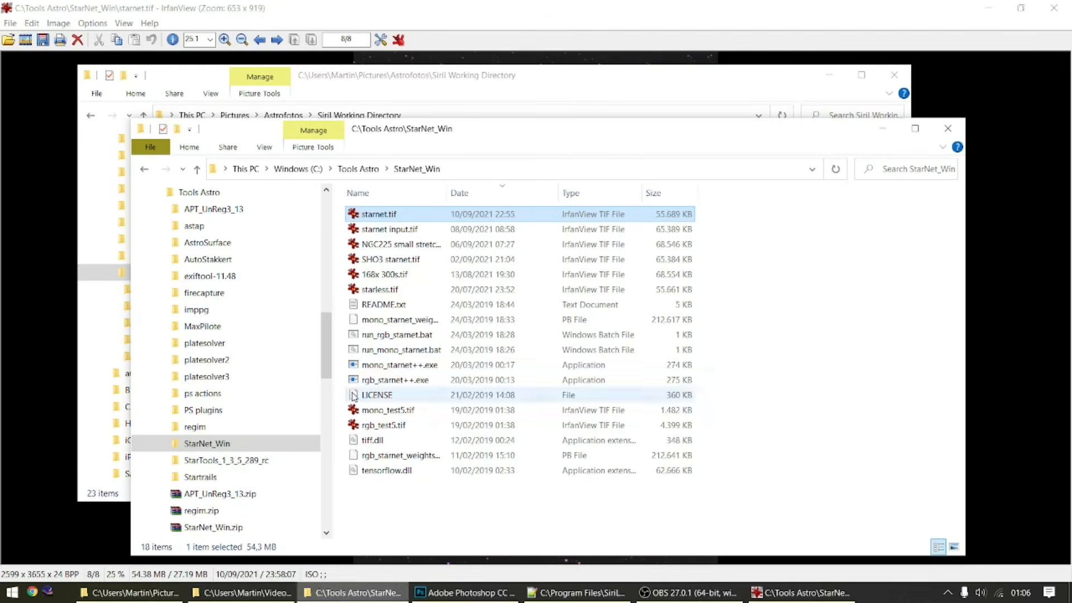
pyautogui.doubleClick(380, 288)
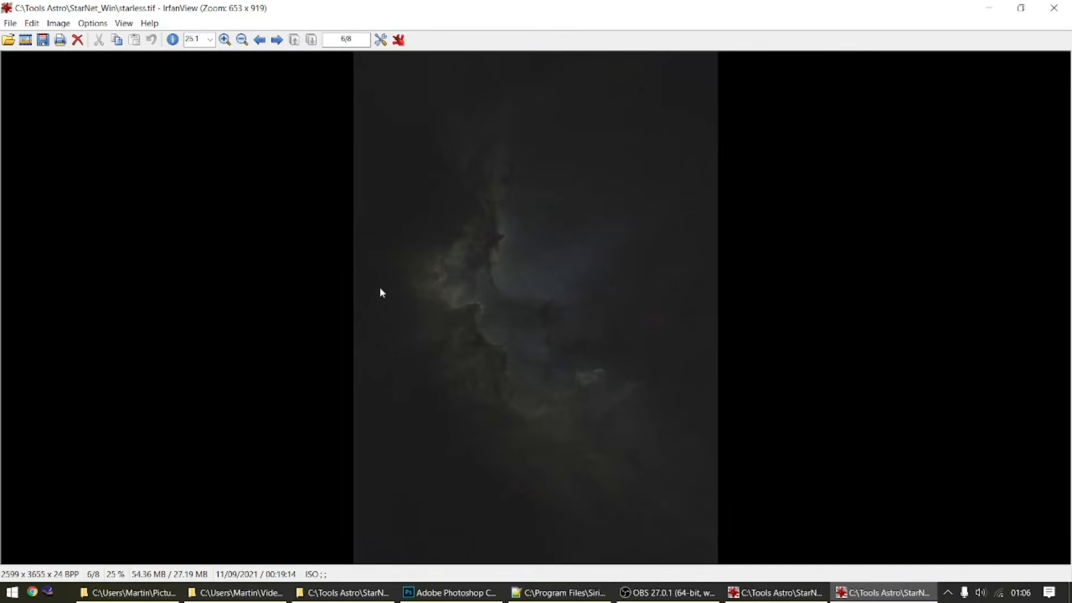
pyautogui.click(776, 592)
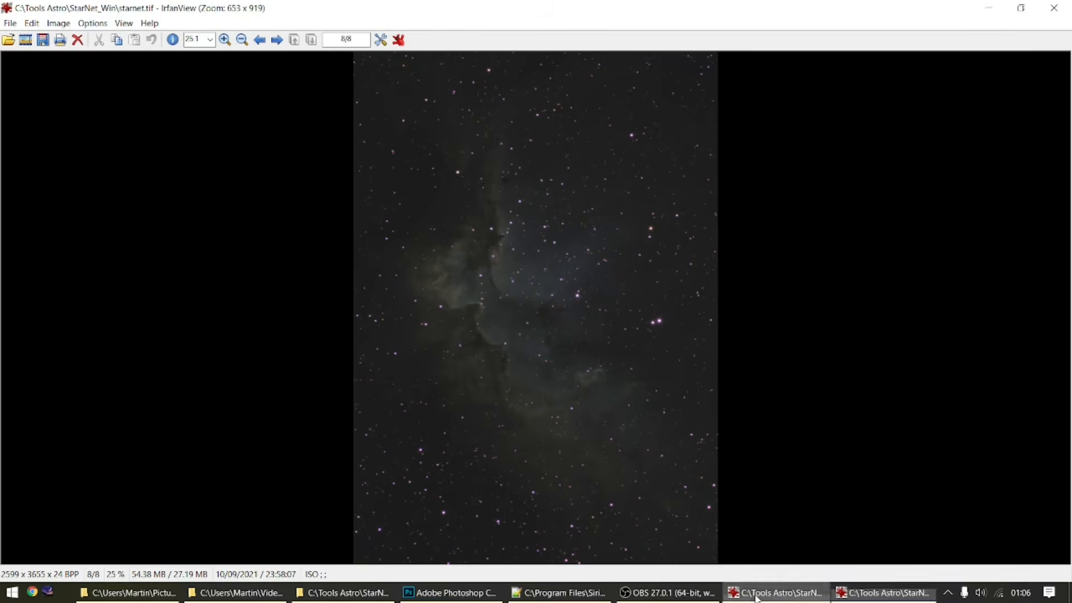
pyautogui.click(883, 595)
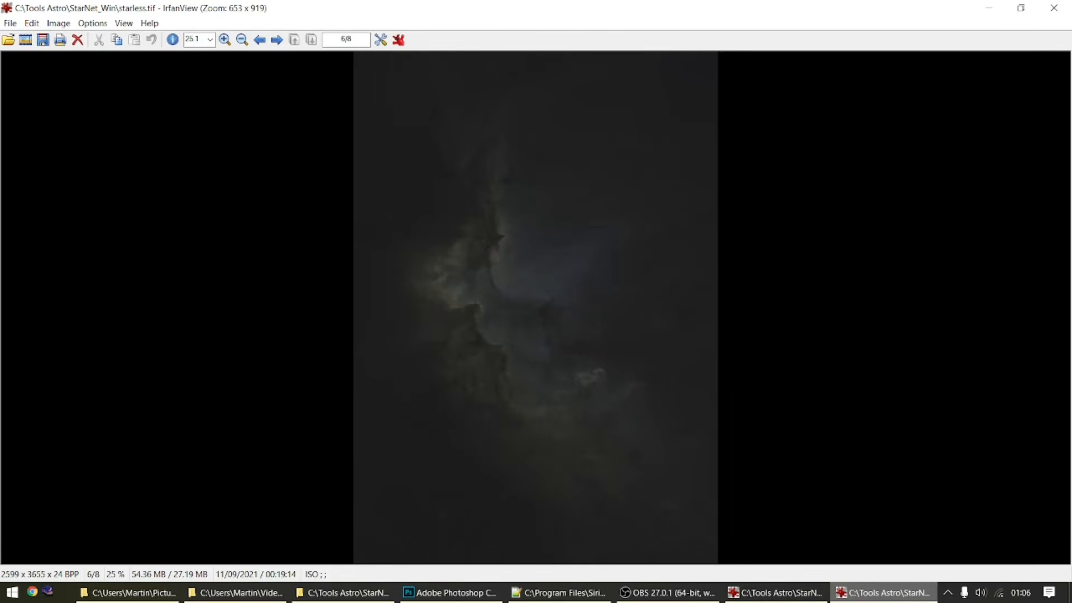
pyautogui.moveTo(605, 280); pyautogui.dragTo(718, 390)
pyautogui.click(655, 336)
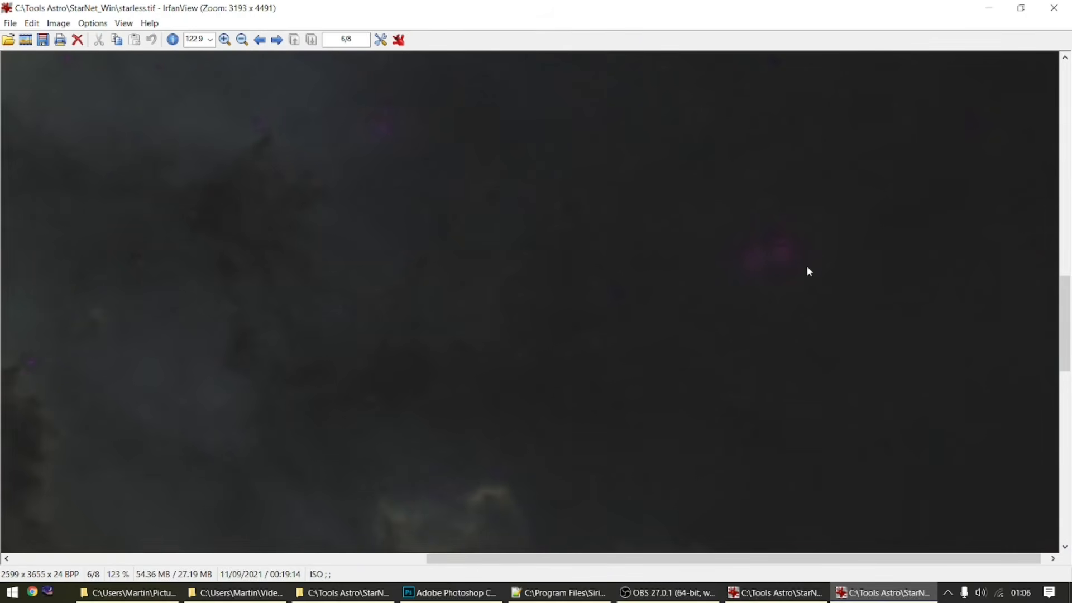
# Zoom in further on the small purple star remnant in the dark area of the starless image
pyautogui.moveTo(354, 106); pyautogui.dragTo(426, 163)
pyautogui.click(393, 140)
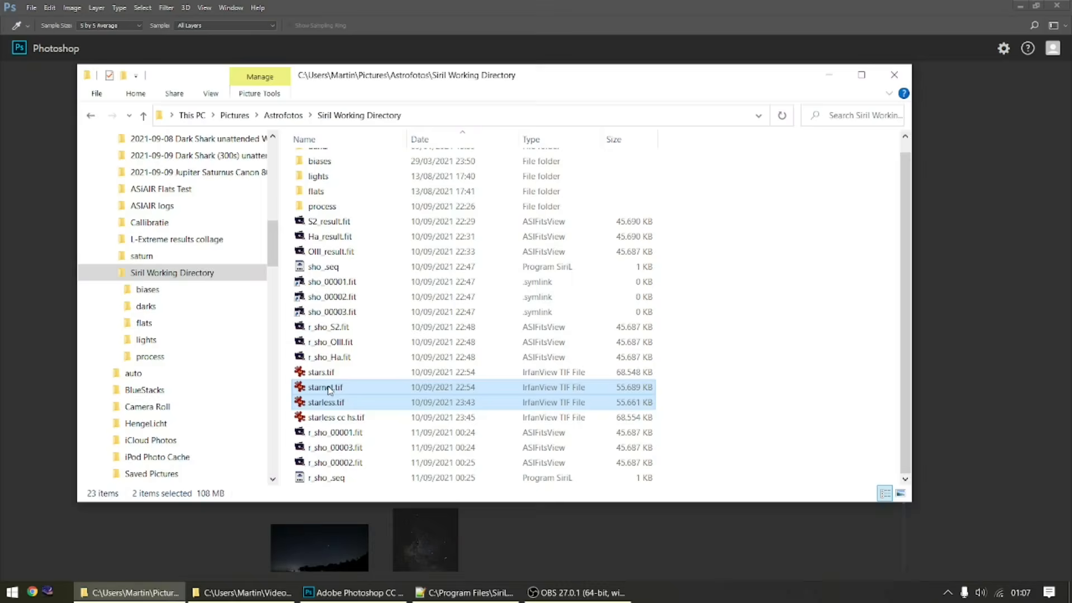
# Open starnet.tif and starless.tif from the Siril Working Directory in Photoshop and paste the starnet image as a layer over the starless image
pyautogui.moveTo(329, 386); pyautogui.dragTo(453, 9)
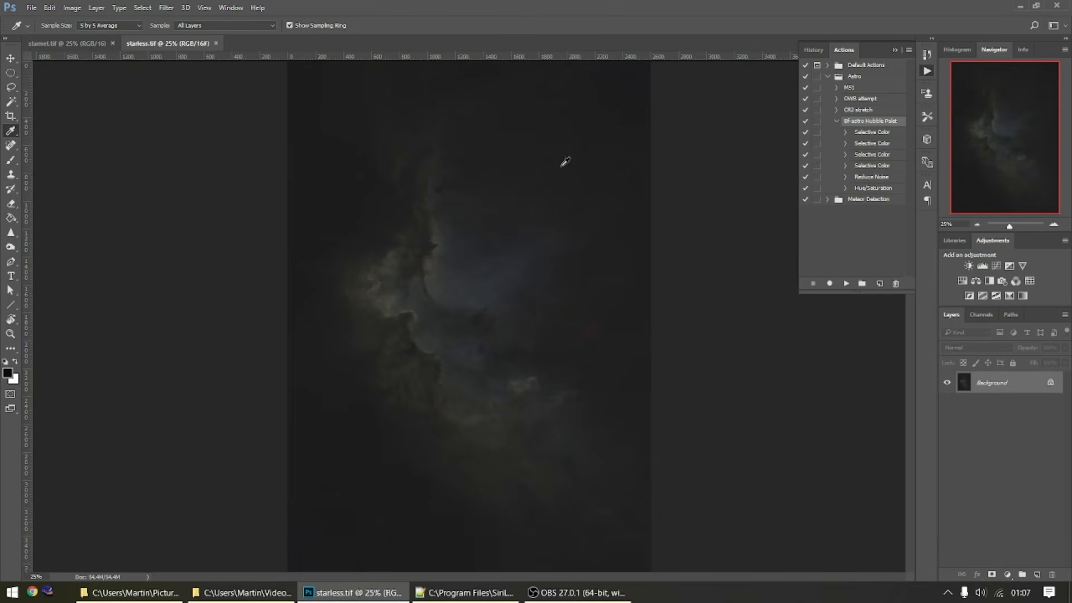
pyautogui.click(78, 44)
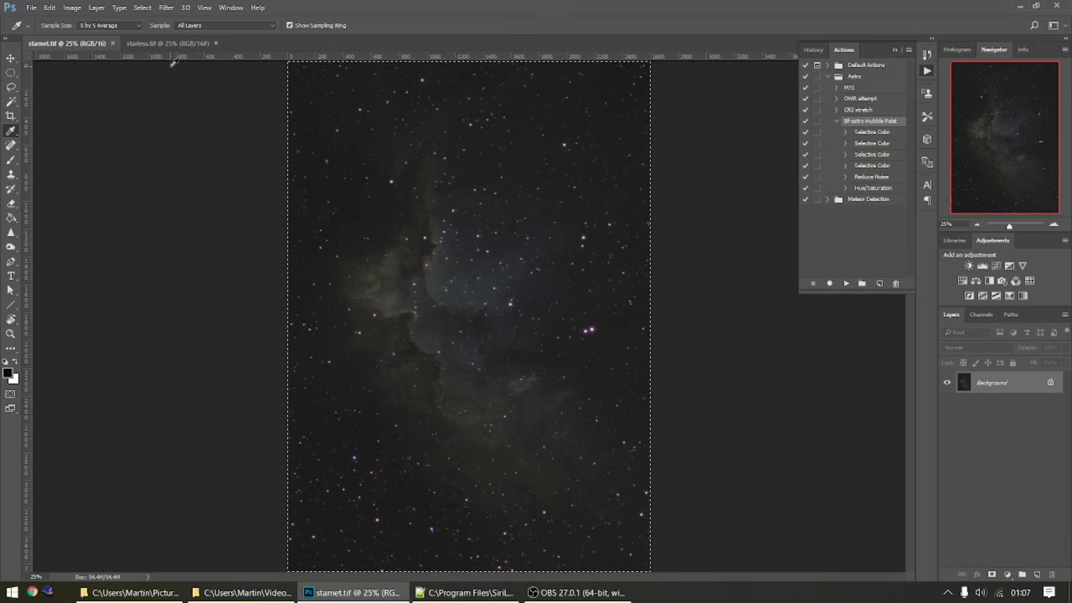
pyautogui.click(170, 43)
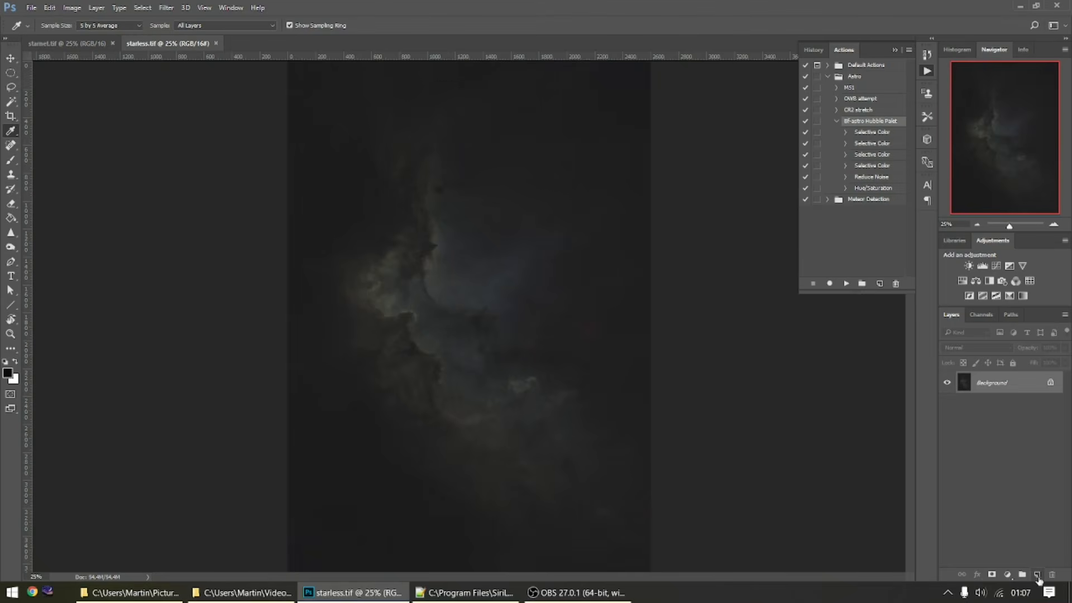
pyautogui.hotkey('ctrl', 'v')
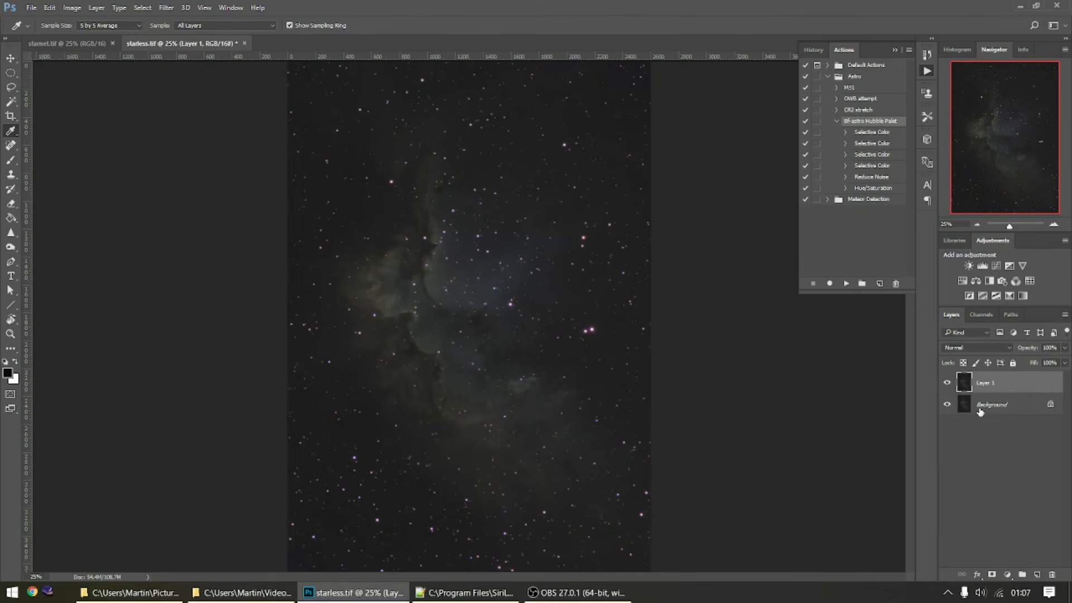
# Set the pasted layer's blend mode to Difference and flatten the image
pyautogui.click(970, 347)
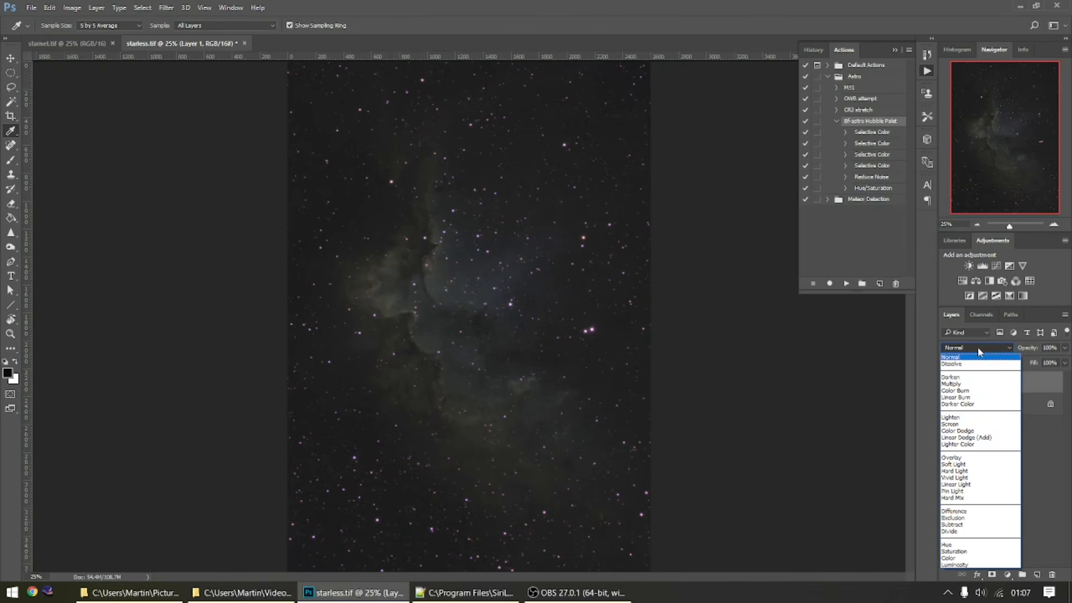
pyautogui.click(971, 511)
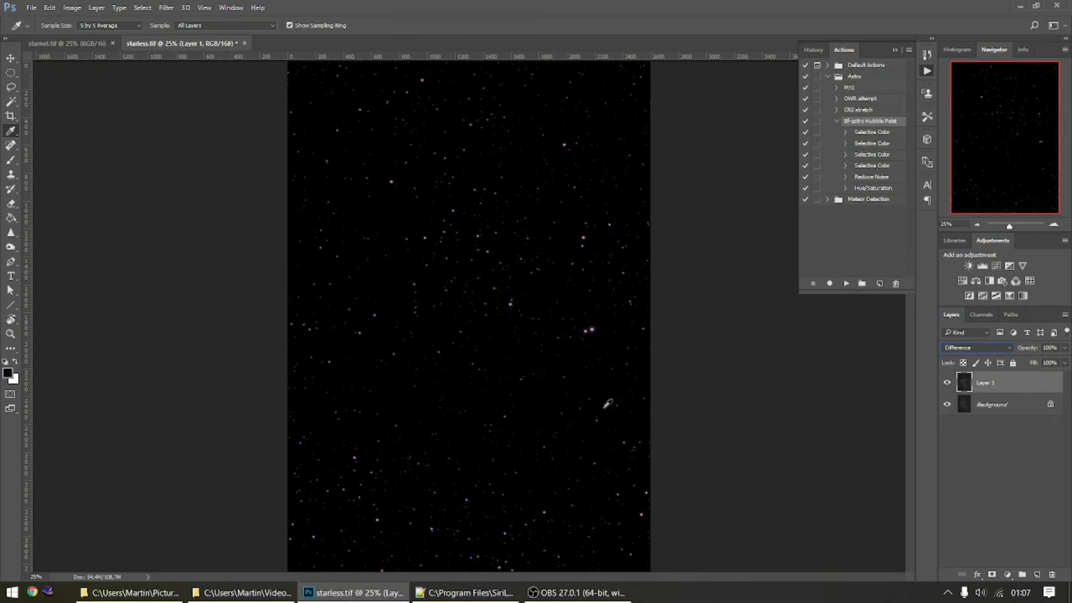
pyautogui.click(33, 8)
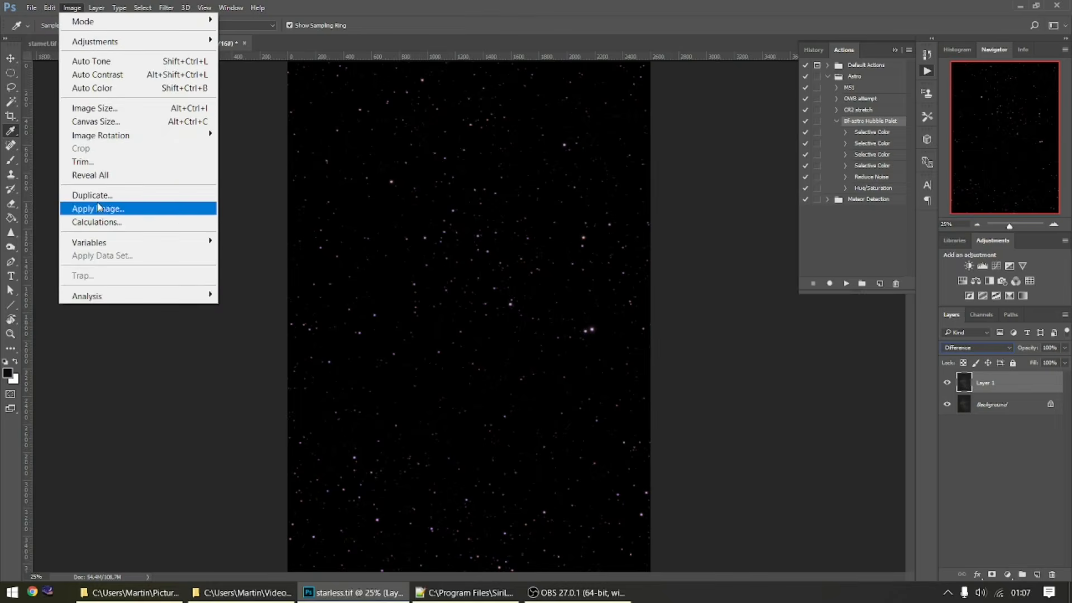
pyautogui.moveTo(96, 7)
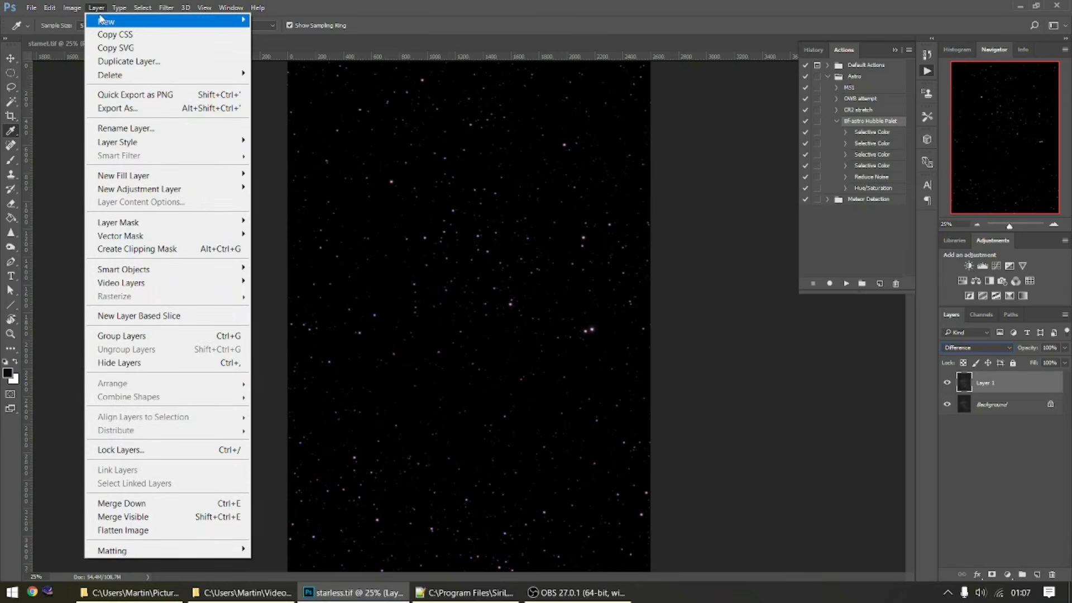
pyautogui.click(123, 530)
# Save the flattened stars-only image over stars.tif in the Siril Working Directory and close the open images
pyautogui.click(31, 7)
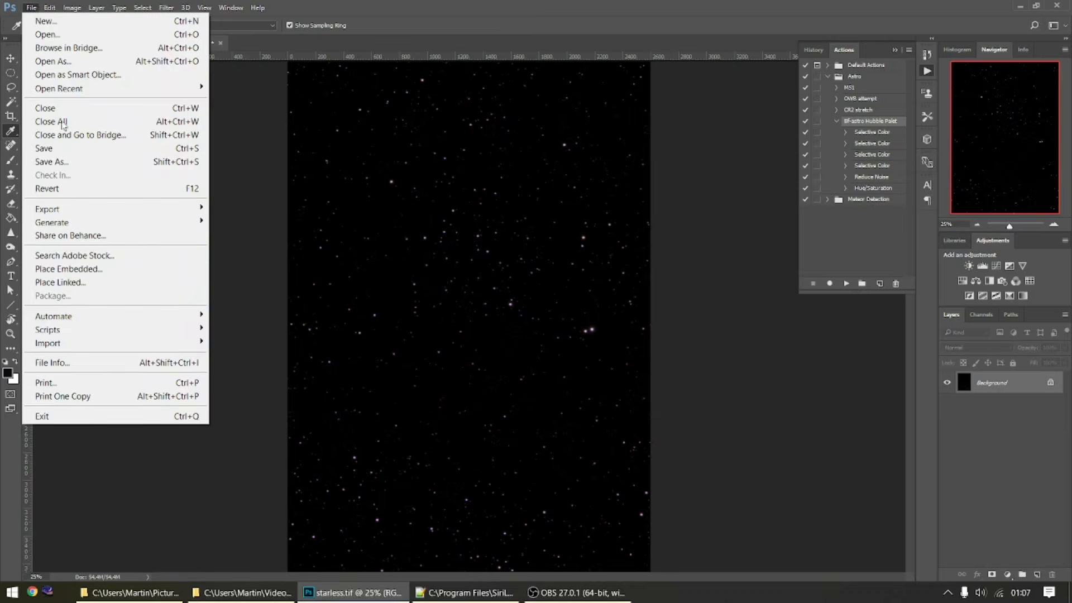
pyautogui.click(80, 162)
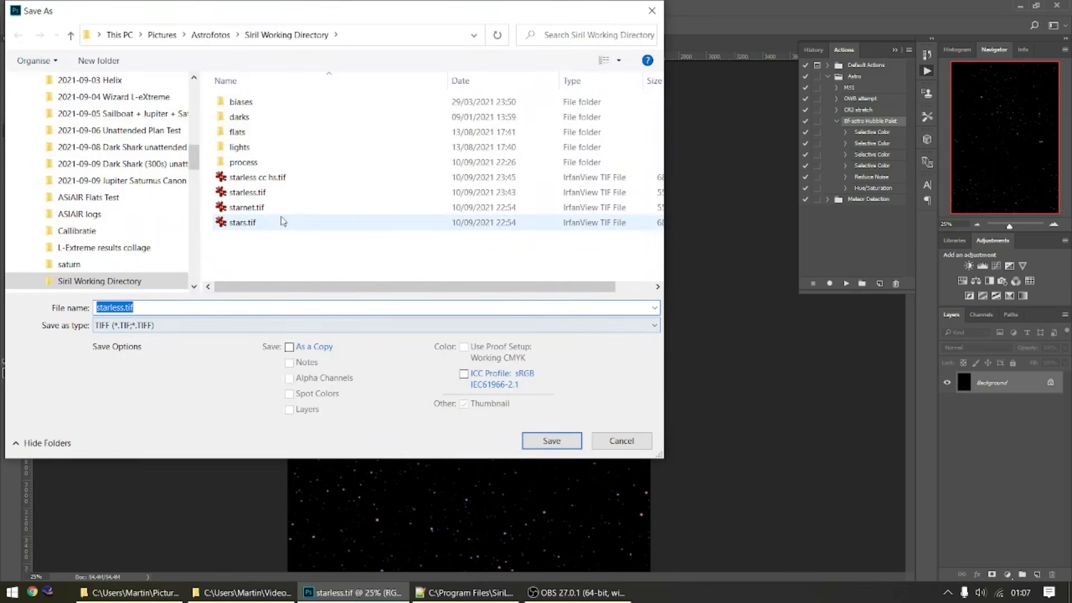
pyautogui.doubleClick(252, 223)
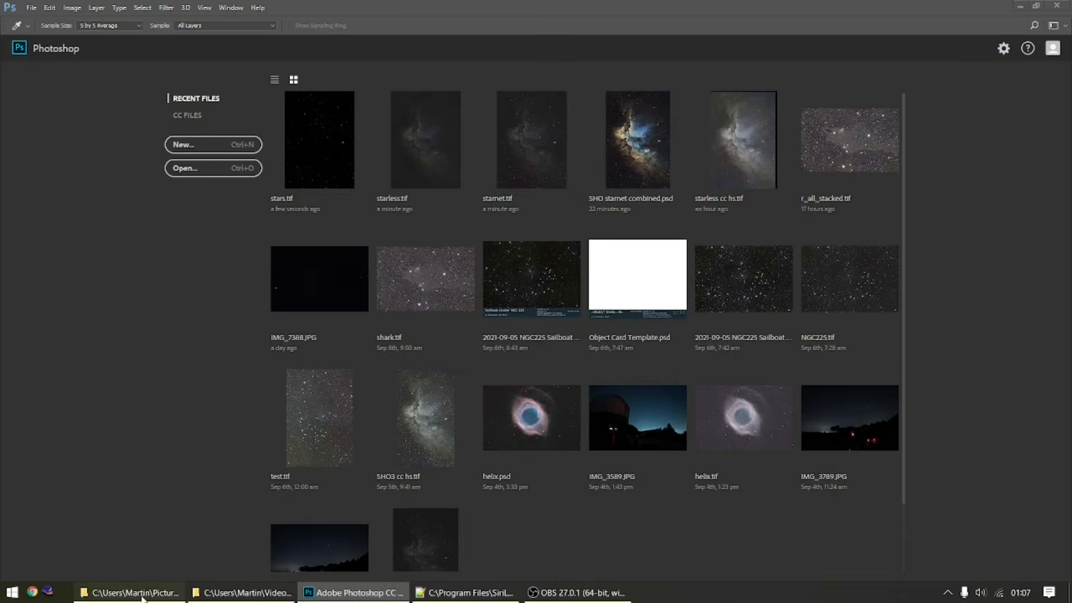
# Reopen starless.tif from the Siril Working Directory in Photoshop and duplicate its Background layer
pyautogui.click(132, 592)
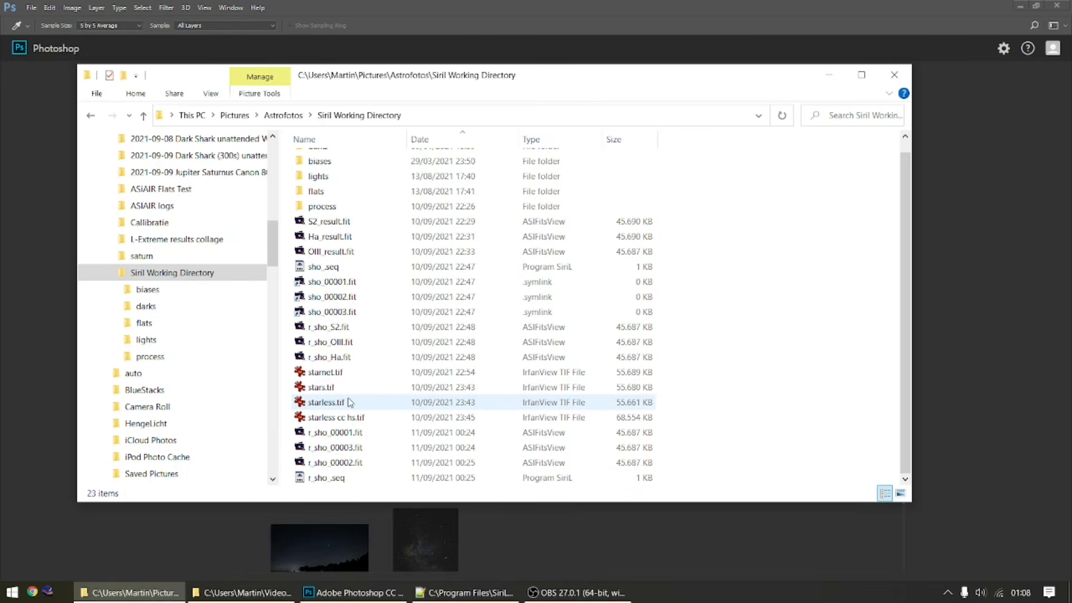
pyautogui.moveTo(350, 402); pyautogui.dragTo(450, 19)
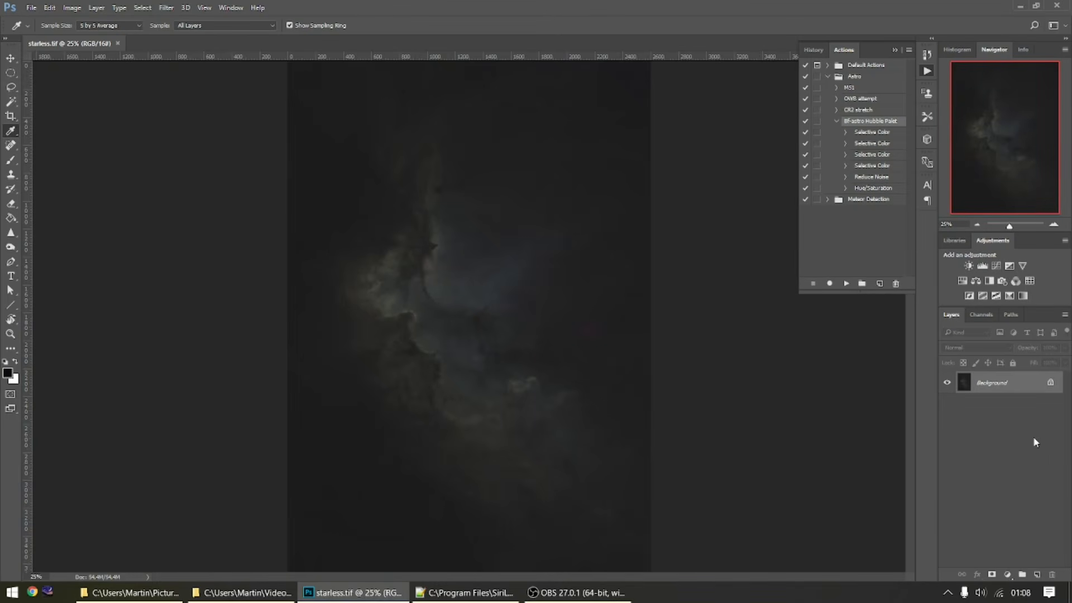
pyautogui.moveTo(1005, 393); pyautogui.dragTo(1037, 574)
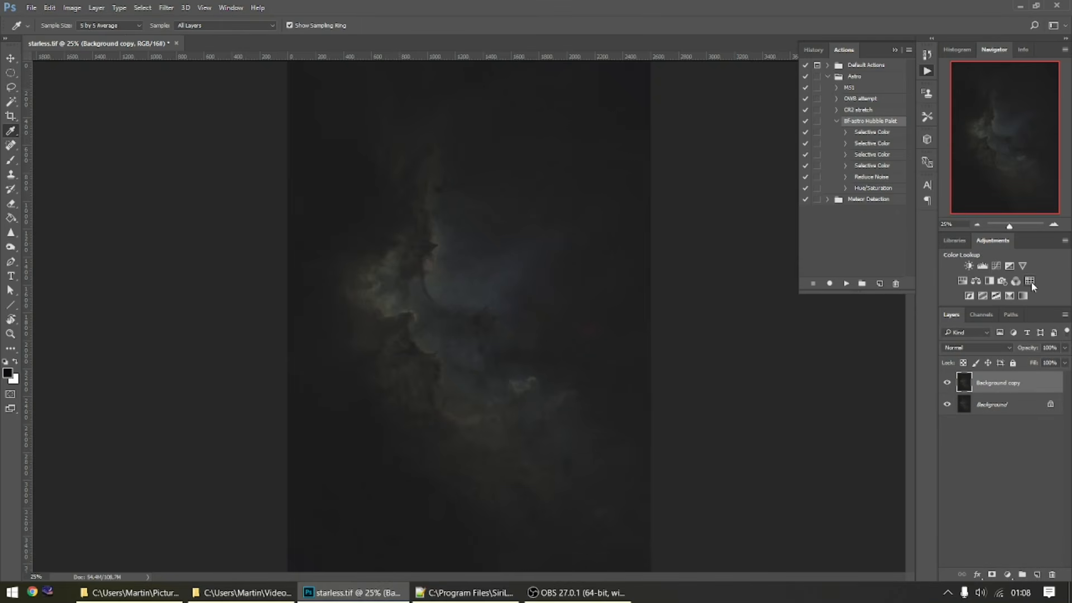
# Add a Curves adjustment layer that raises the RGB midtones to brighten the nebula
pyautogui.click(997, 266)
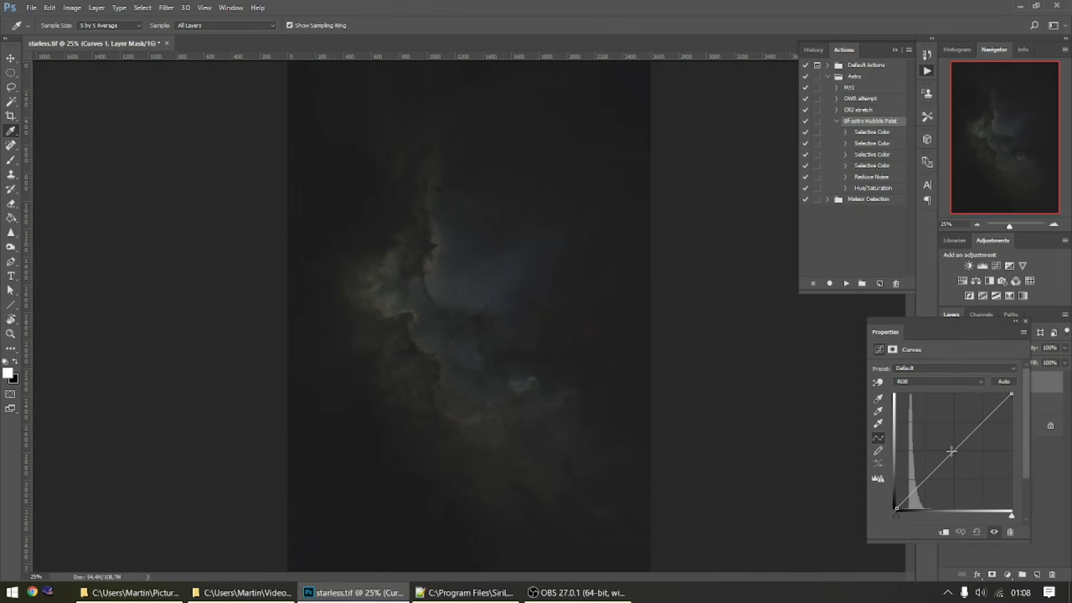
pyautogui.moveTo(951, 451); pyautogui.dragTo(942, 440)
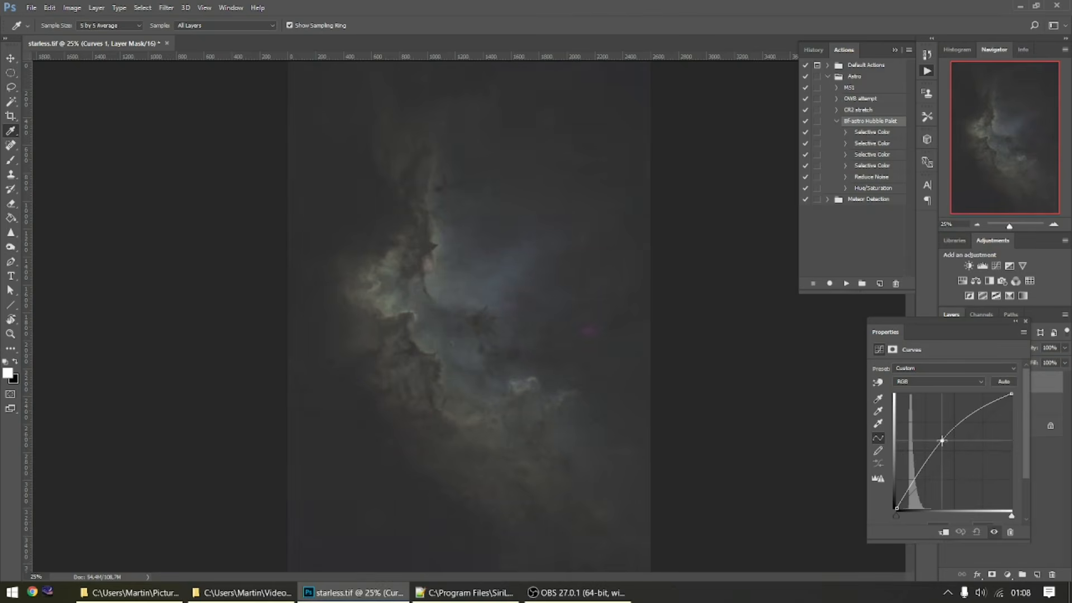
pyautogui.click(1025, 321)
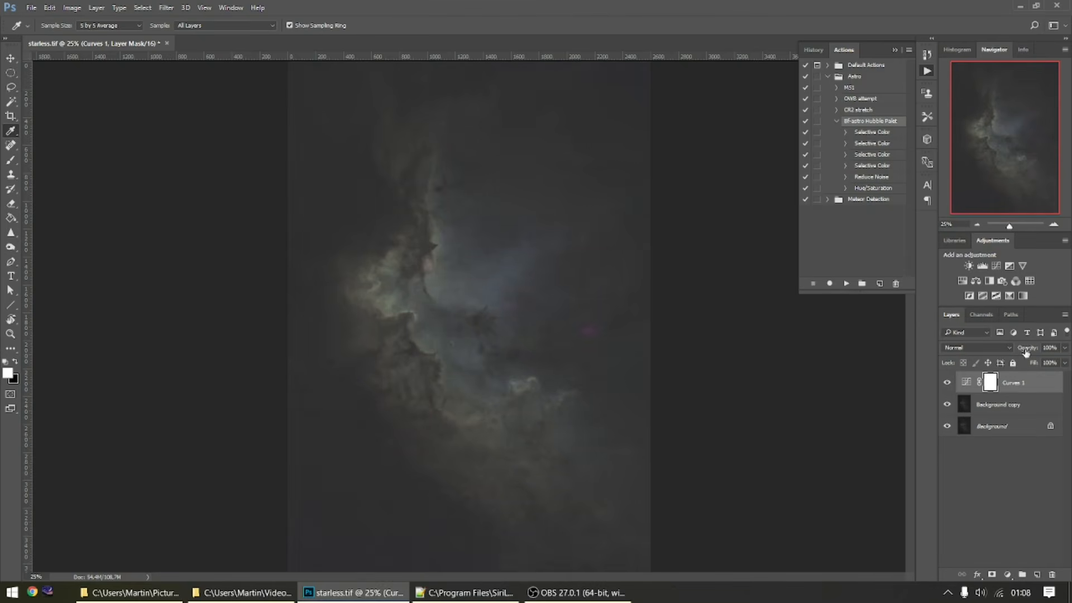
# Add a second Curves adjustment layer with an S-curve that lowers the shadows and raises the highlights
pyautogui.click(996, 267)
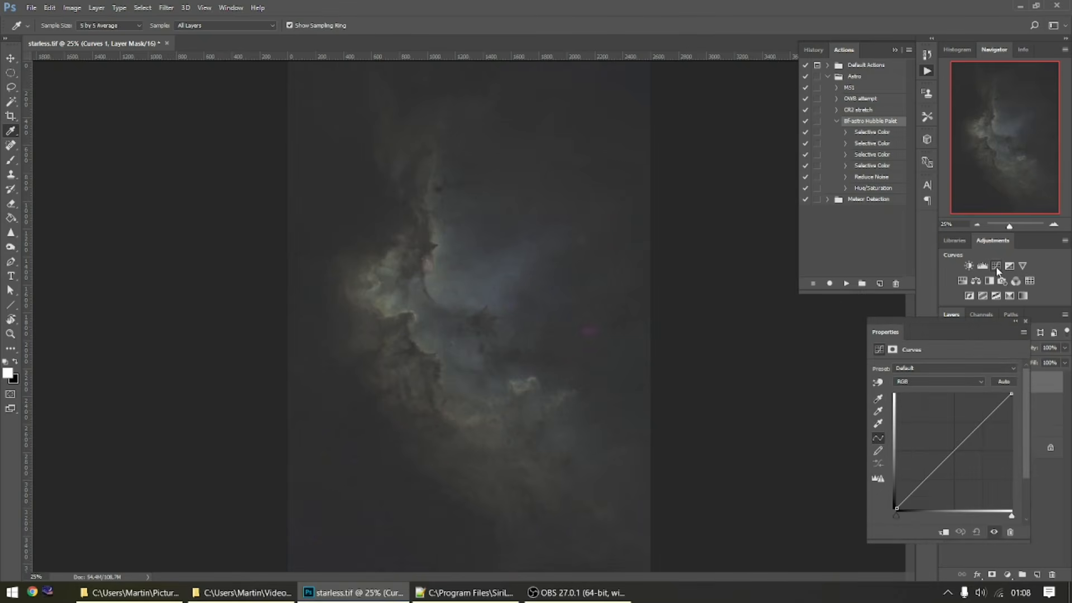
pyautogui.moveTo(913, 494); pyautogui.dragTo(908, 499)
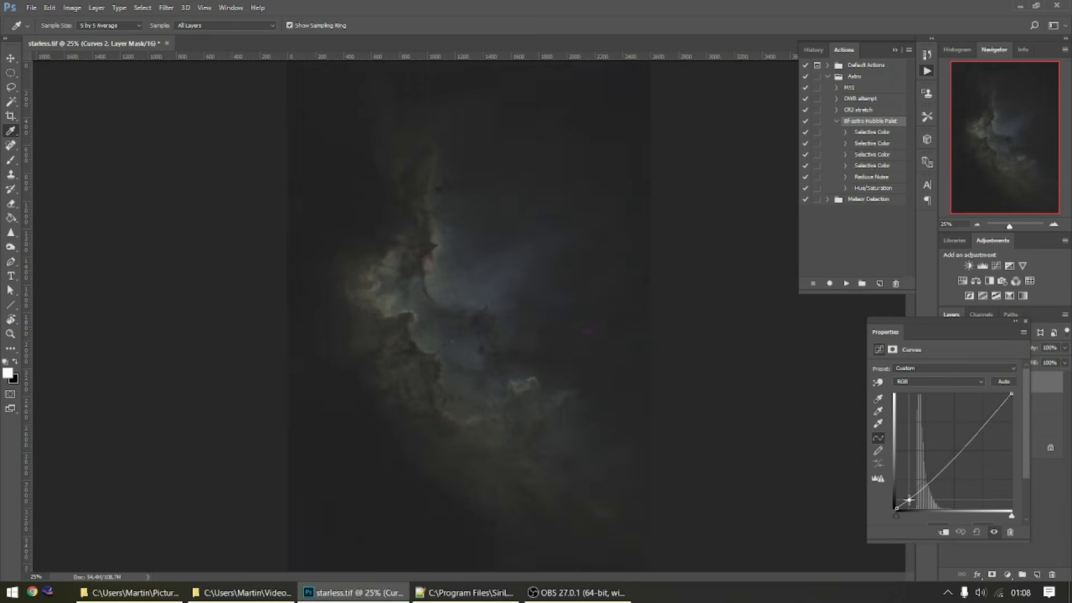
pyautogui.moveTo(980, 424); pyautogui.dragTo(976, 415)
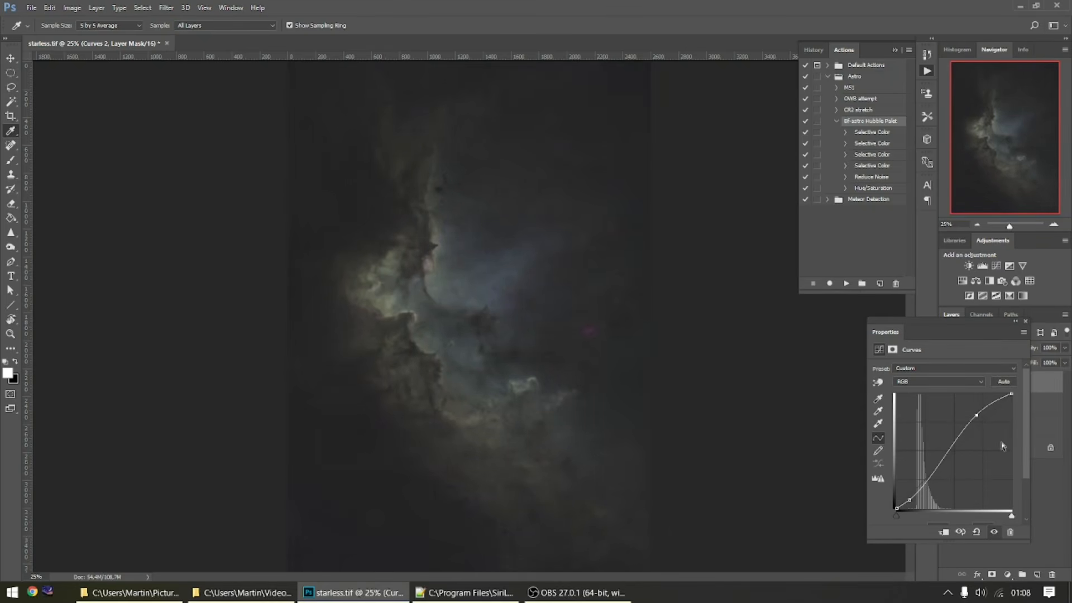
pyautogui.click(1026, 322)
# Stamp the visible layers into a new layer and apply Selective Color to its Magentas with Magenta -81%, Black +100% and the Relative method
pyautogui.hotkey('ctrl', 'shift', 'alt', 'e')
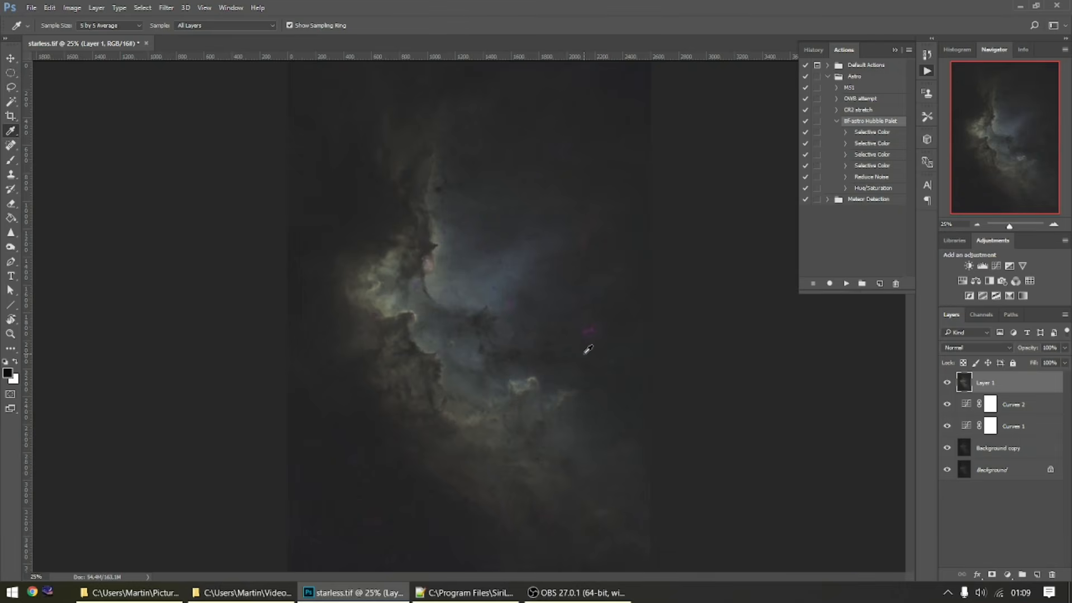
pyautogui.click(72, 8)
pyautogui.moveTo(88, 43)
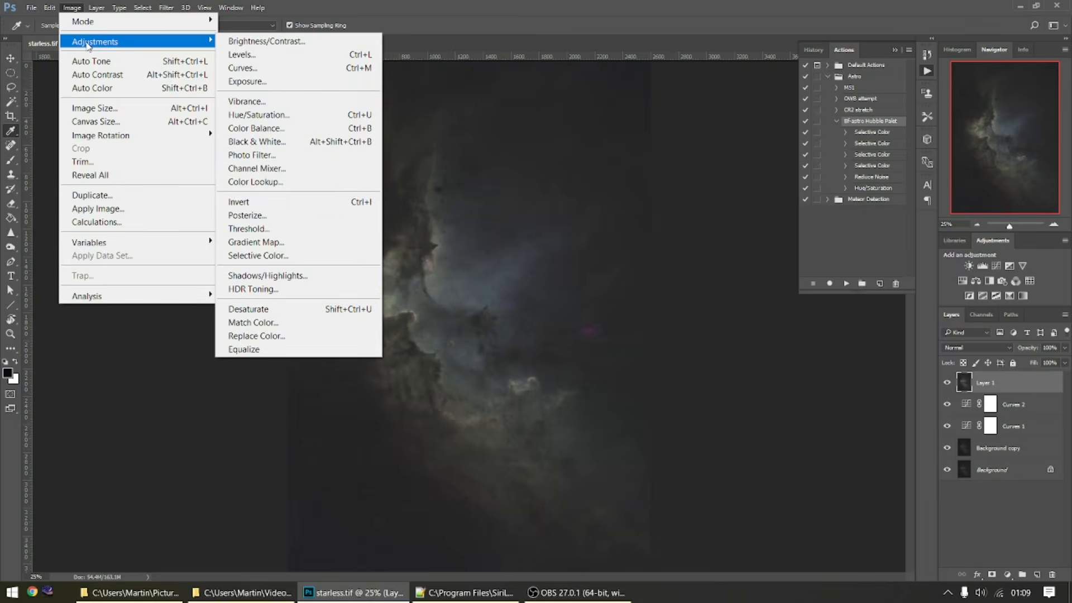
pyautogui.click(270, 256)
pyautogui.click(889, 370)
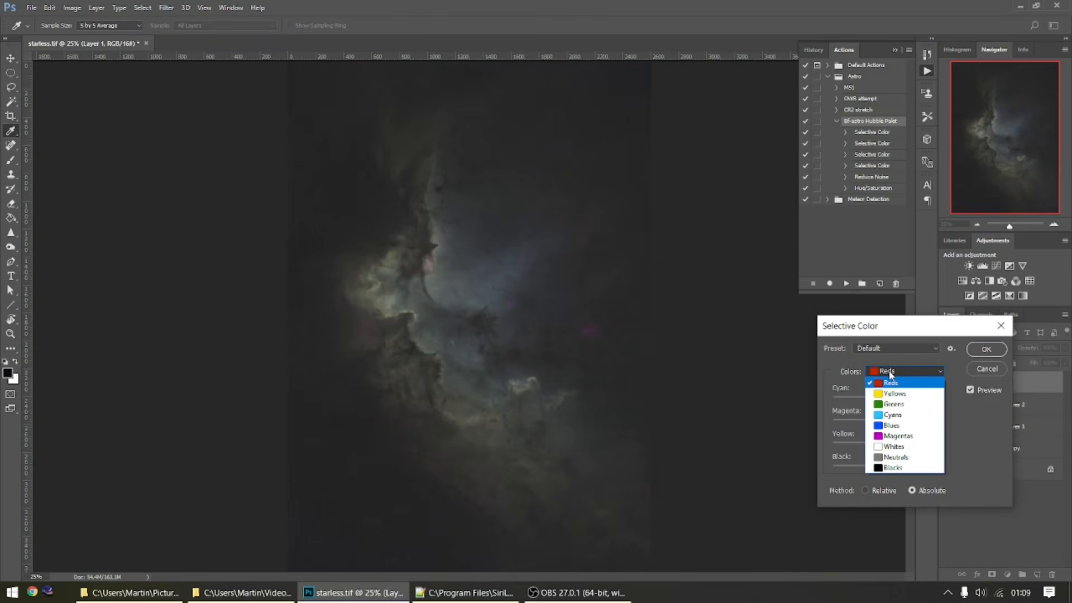
pyautogui.click(898, 432)
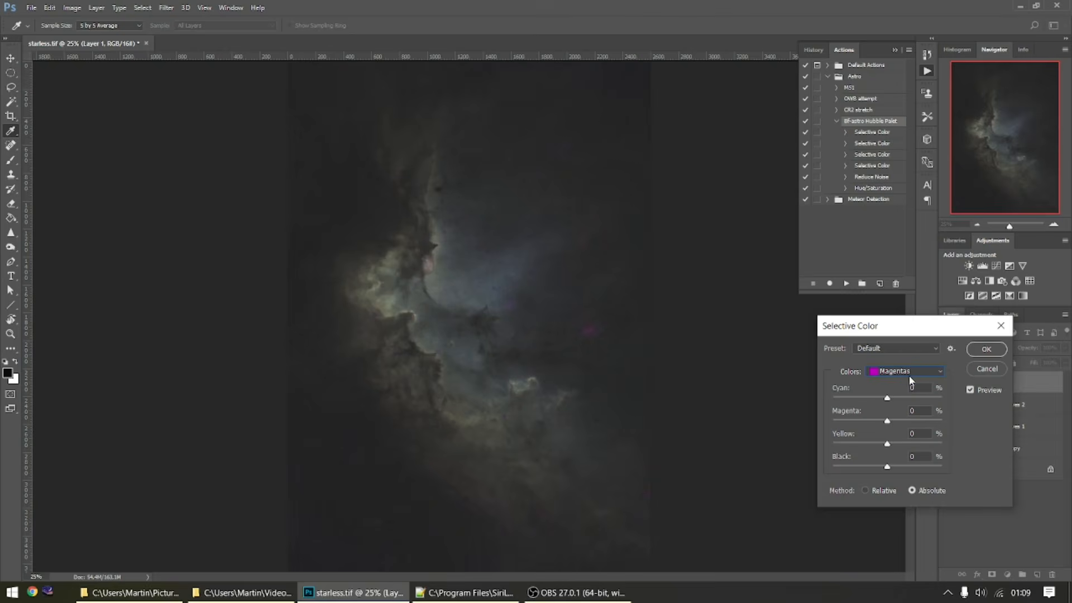
pyautogui.moveTo(916, 328); pyautogui.dragTo(927, 143)
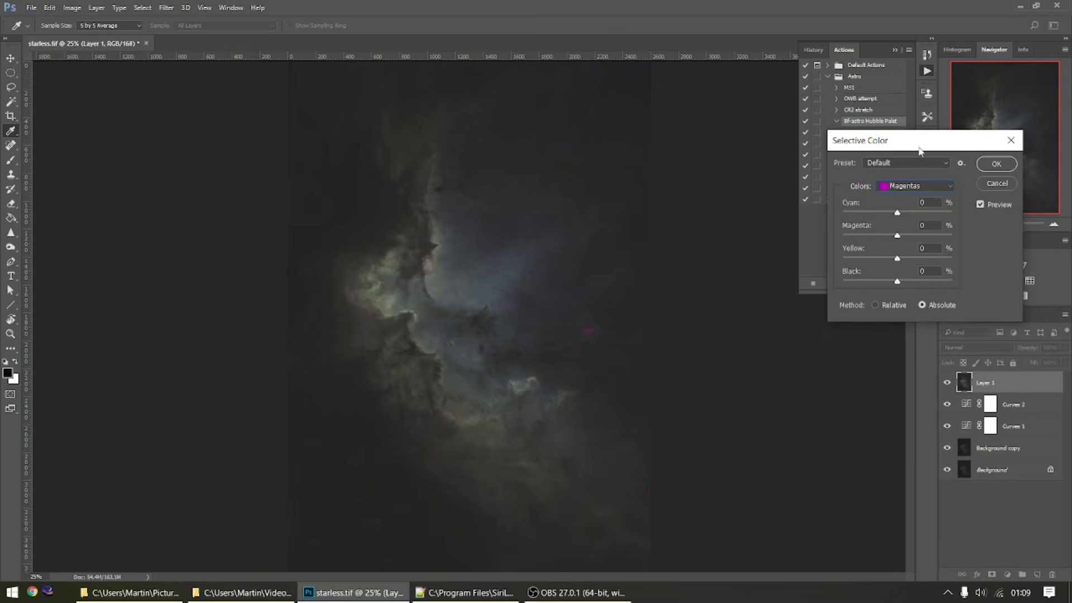
pyautogui.moveTo(897, 235); pyautogui.dragTo(870, 231)
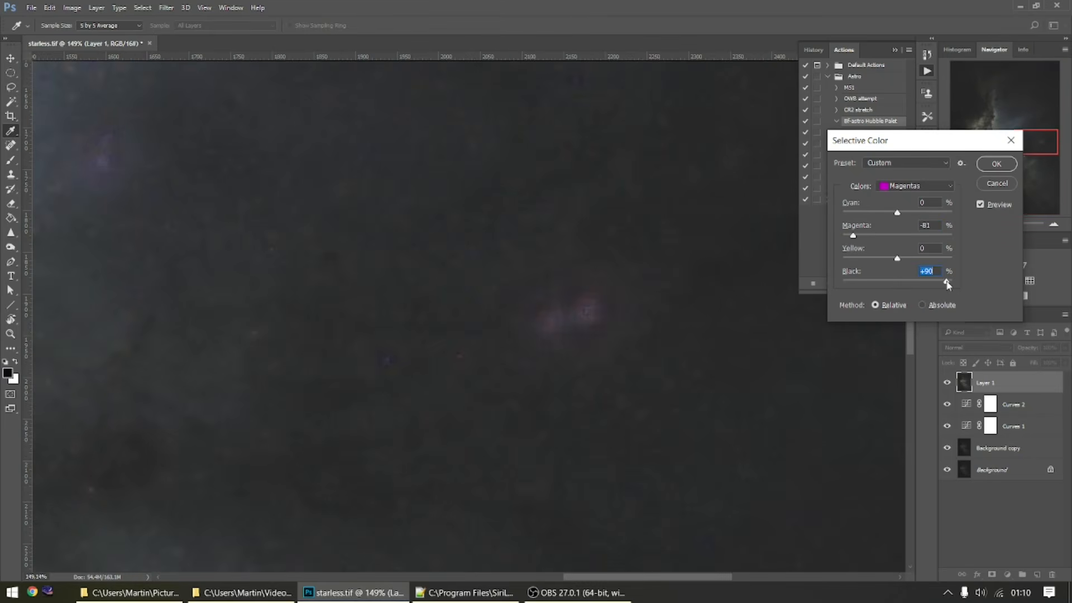
pyautogui.moveTo(945, 281); pyautogui.dragTo(956, 284)
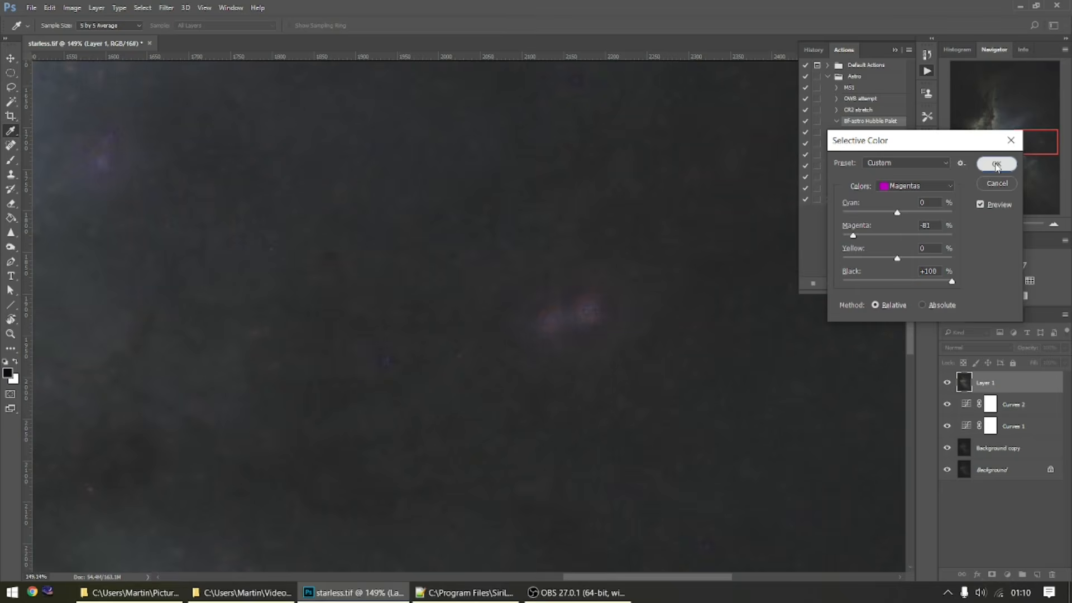
pyautogui.press('Return')
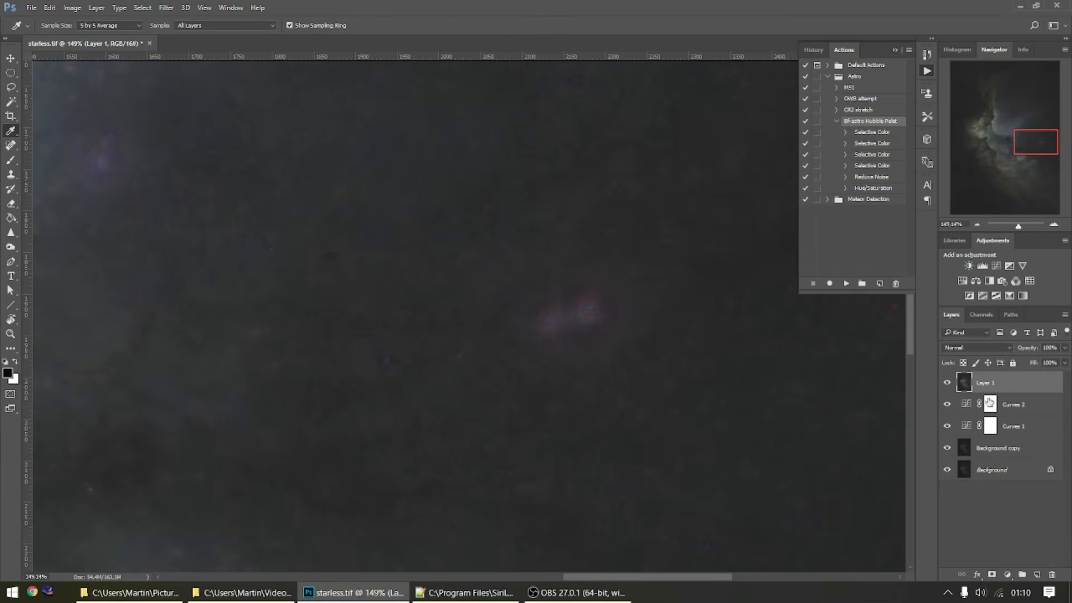
# Zoom out to 33.33% and duplicate the colour-corrected Layer 1
pyautogui.click(975, 224)
pyautogui.click(976, 225)
pyautogui.click(976, 225)
pyautogui.click(976, 225)
pyautogui.moveTo(990, 388); pyautogui.dragTo(1037, 574)
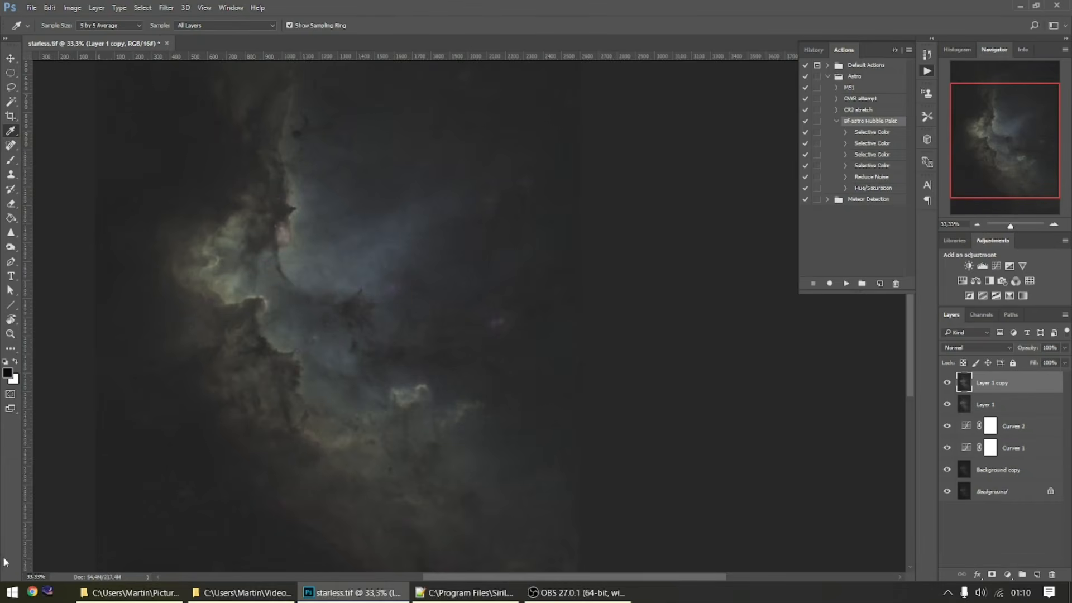
# Switch to Chrome and open the Hubble palette color-mapped images tutorial from the Tips & Tricks page of bf-astro.com
pyautogui.click(32, 592)
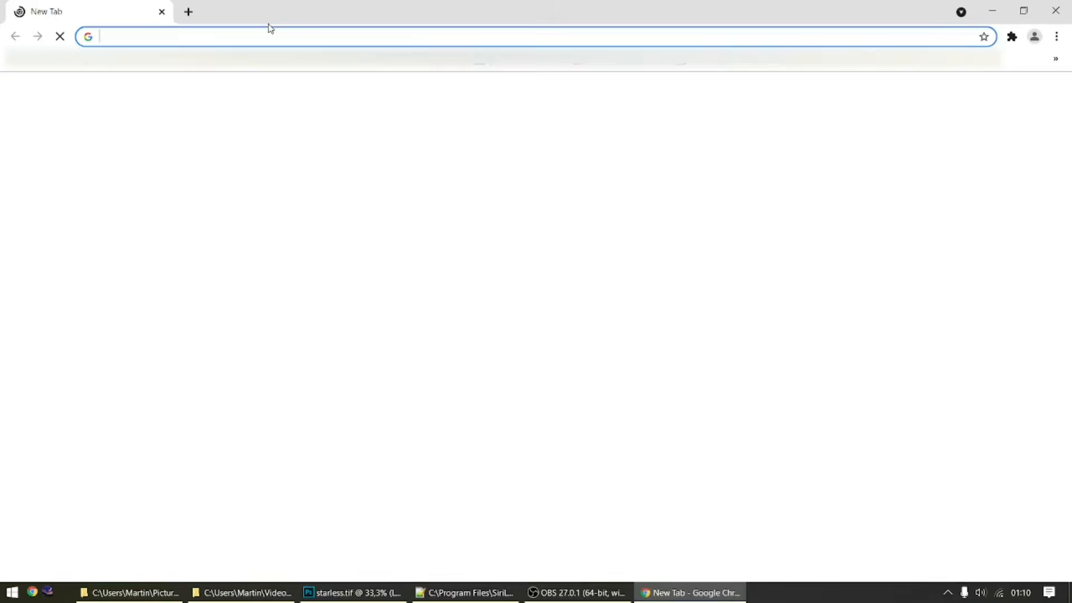
pyautogui.write('bf-astro.com/hubbleP.htm')
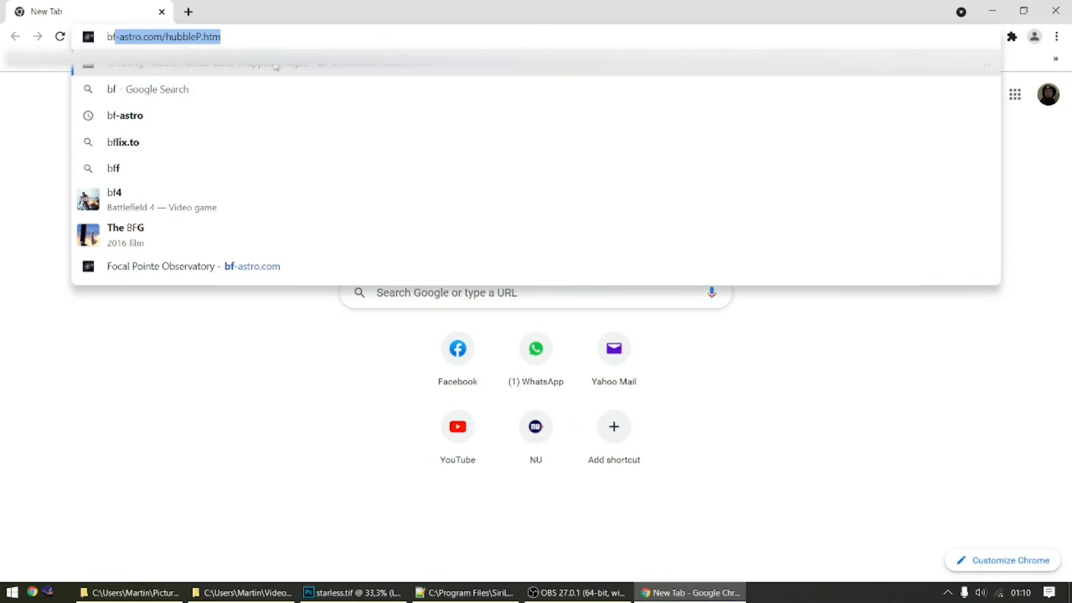
pyautogui.click(276, 66)
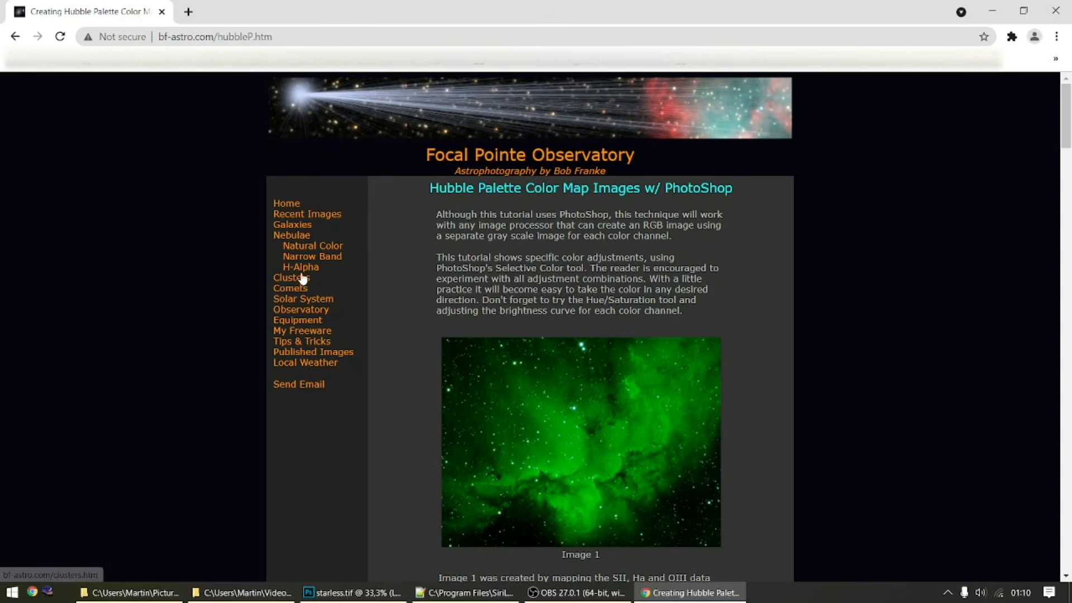
pyautogui.click(300, 343)
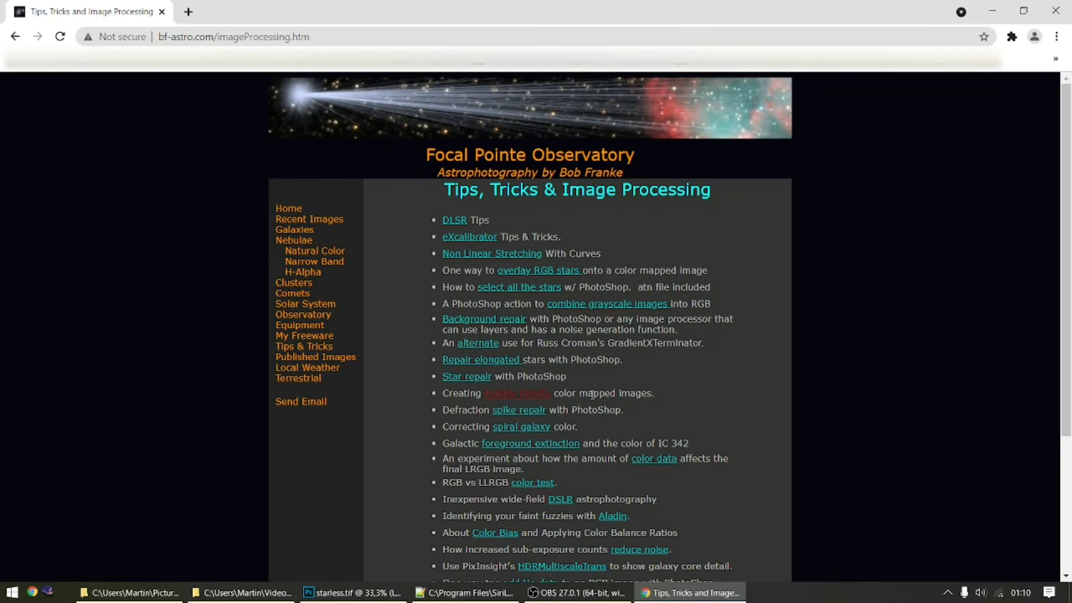
pyautogui.click(514, 396)
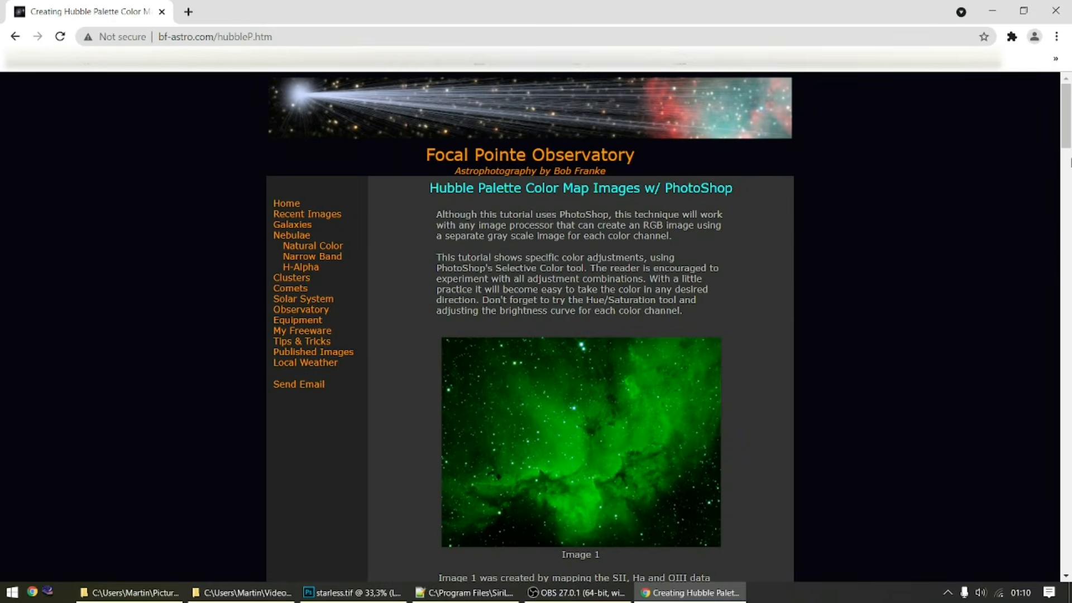
# Skim the Hubble palette tutorial, switch back to Photoshop and run the BF-astro Hubble Palet action on Layer 1 copy
pyautogui.scroll(-8, 672, 406)
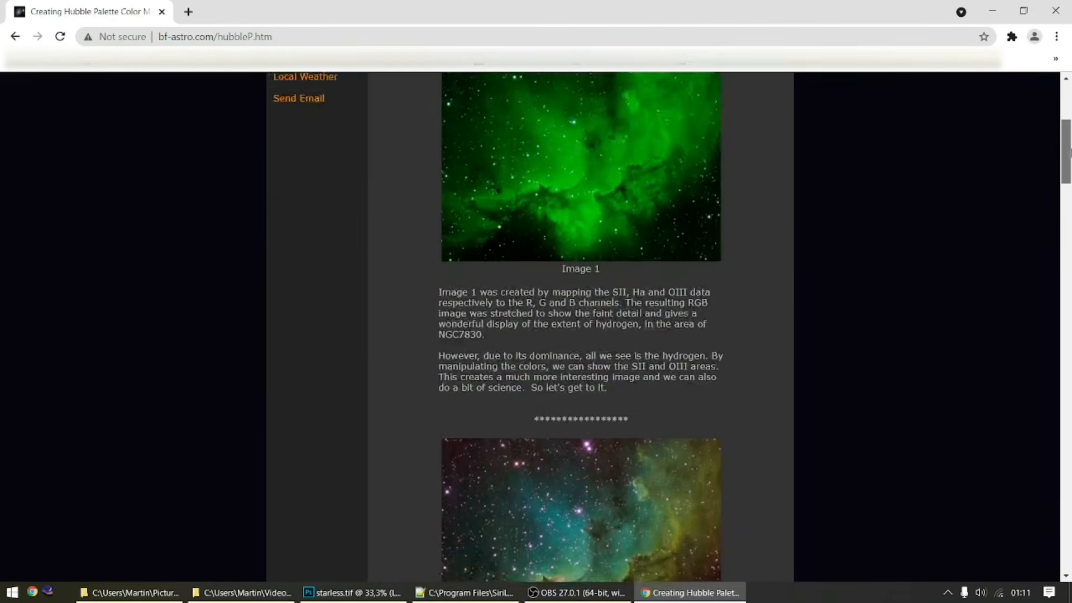
pyautogui.moveTo(1067, 158); pyautogui.dragTo(1026, 74)
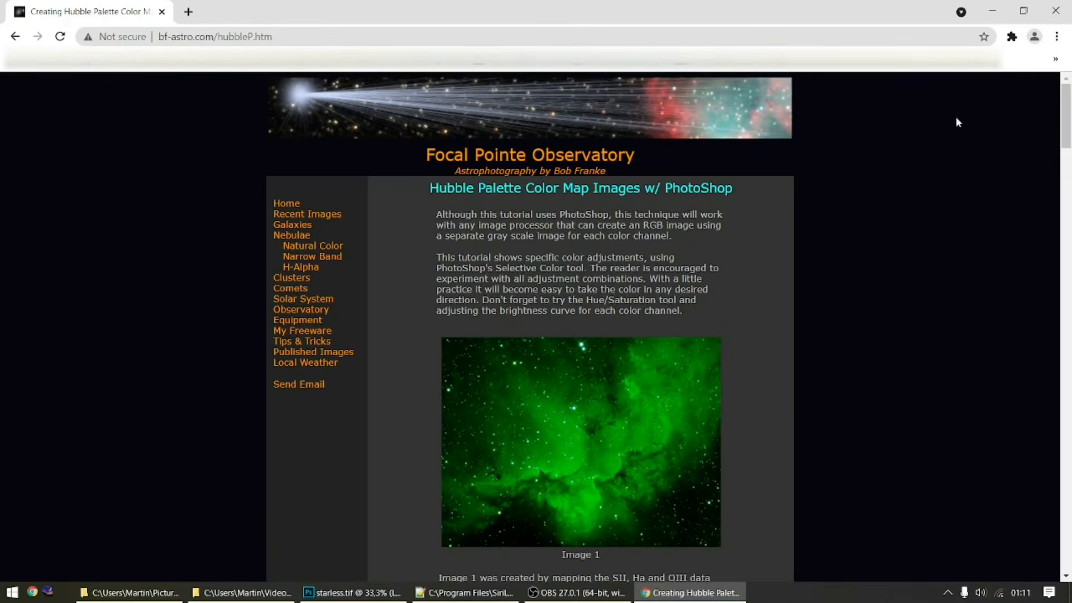
pyautogui.hotkey('alt', 'Tab')
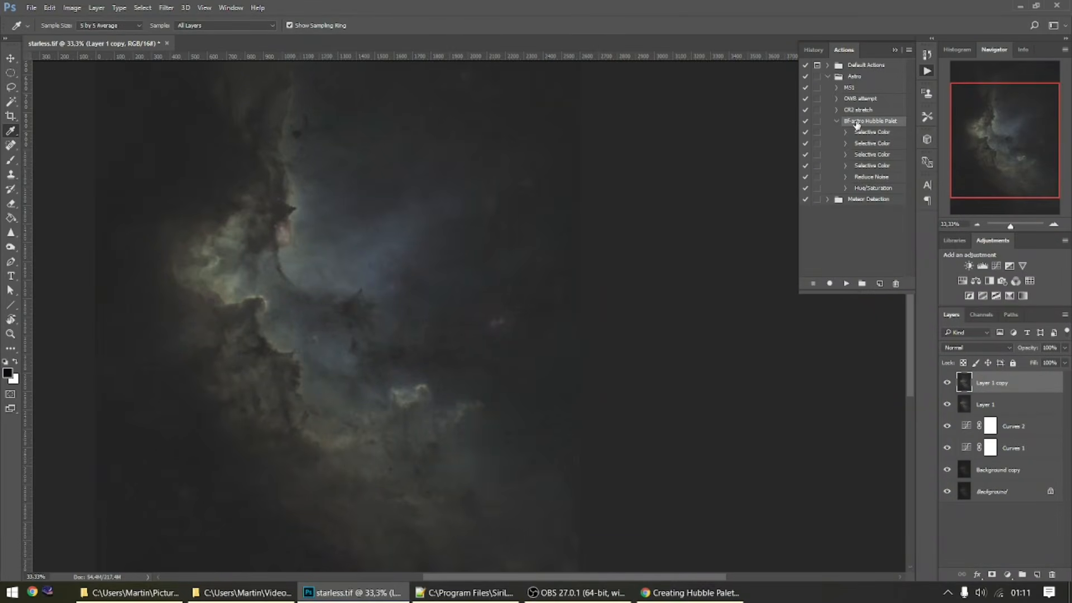
pyautogui.click(845, 285)
pyautogui.click(846, 284)
# Examine the recoloured nebula's detail at 100% zoom and return to the 33.33% view
pyautogui.click(1054, 224)
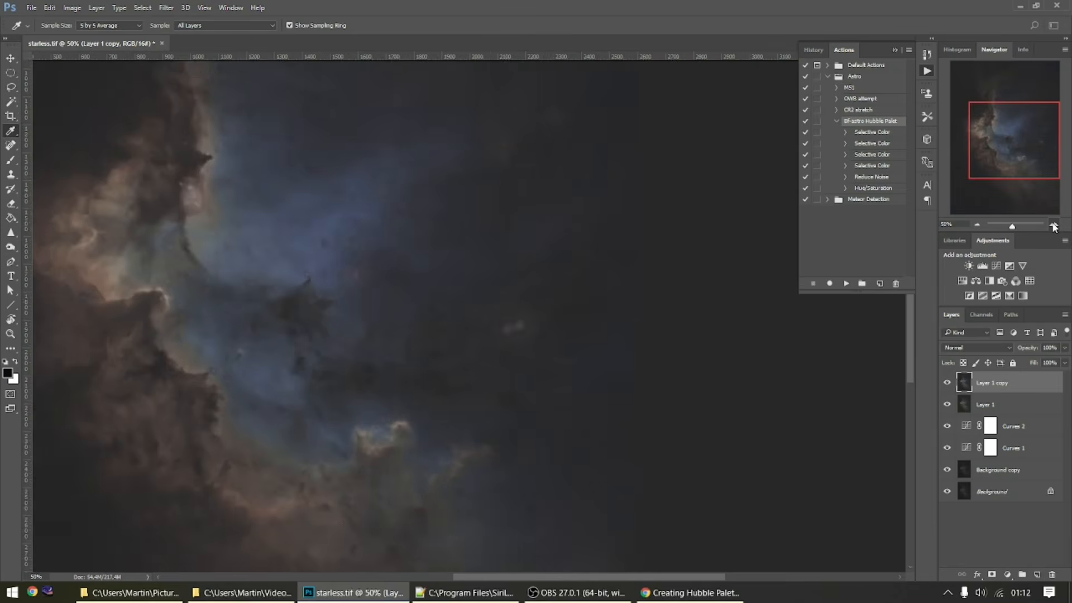
pyautogui.click(1054, 224)
pyautogui.click(1054, 224)
pyautogui.moveTo(999, 151); pyautogui.dragTo(1024, 134)
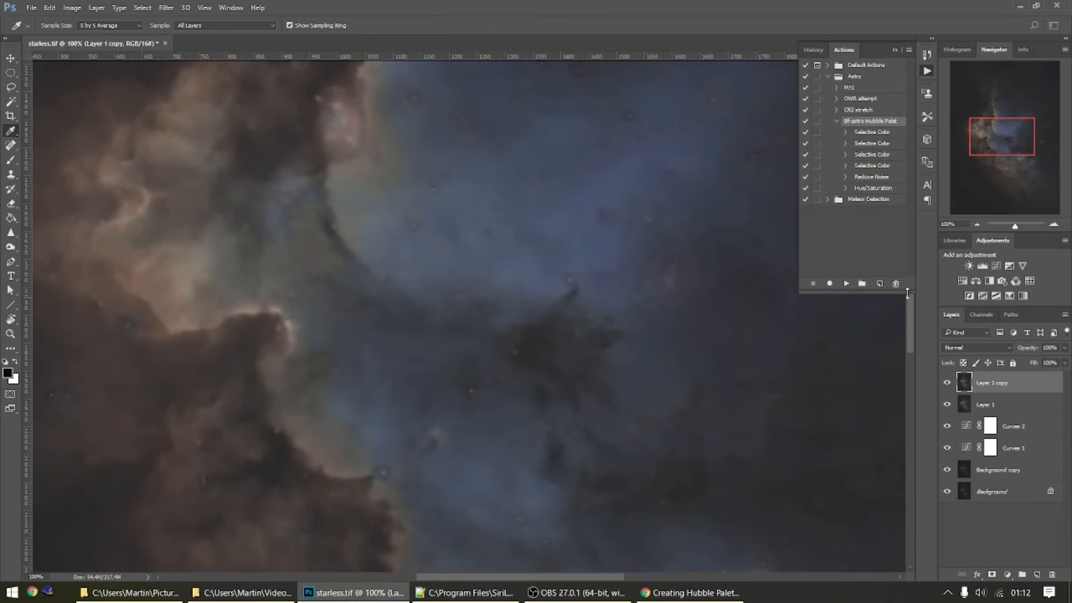
pyautogui.click(978, 223)
pyautogui.click(978, 224)
pyautogui.click(977, 224)
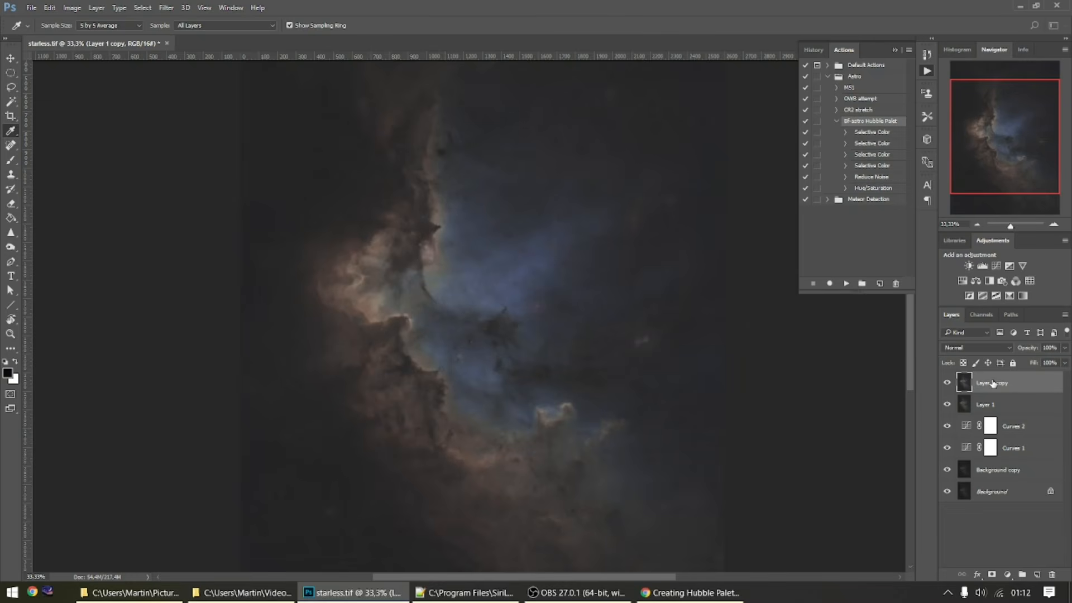
# Stamp the visible layers into a new layer, apply the Camera Raw Filter with Clarity +41, Vibrance +30 and Saturation +38, and compare before and after
pyautogui.hotkey('ctrl', 'shift', 'alt', 'e')
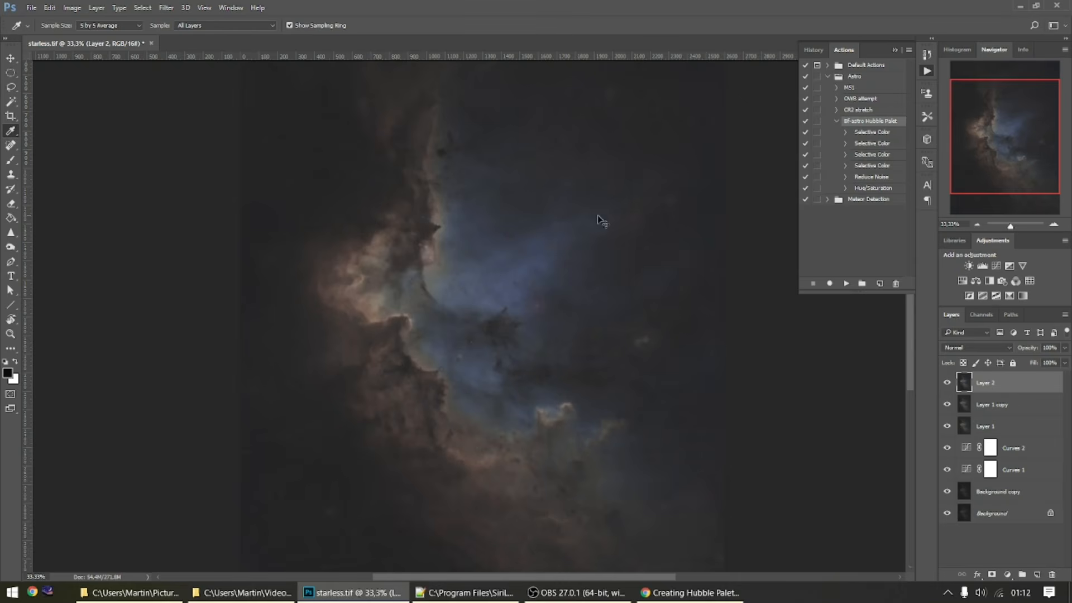
pyautogui.click(166, 8)
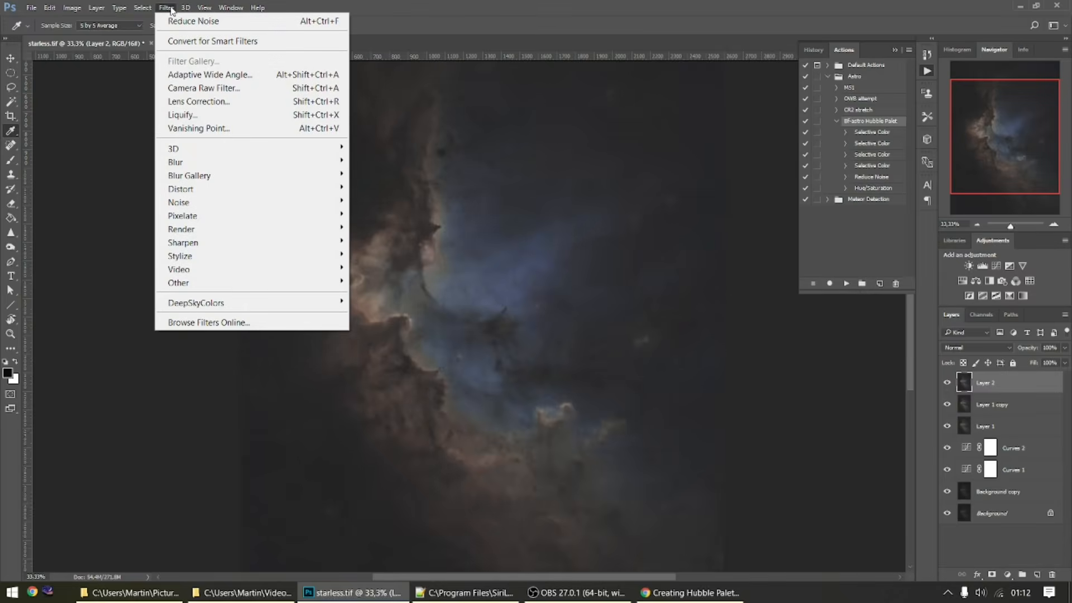
pyautogui.click(193, 88)
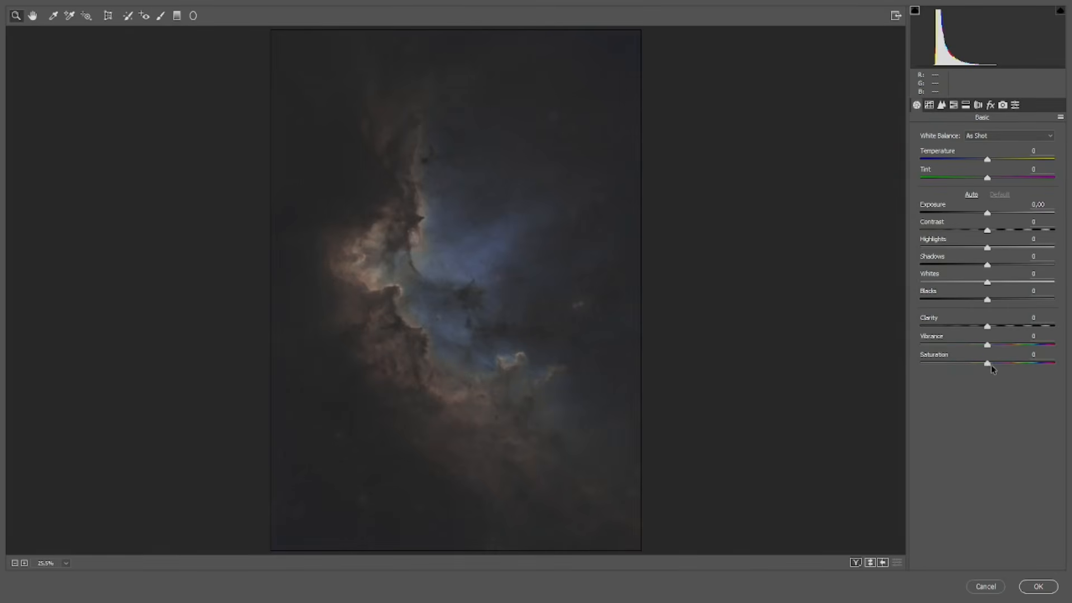
pyautogui.moveTo(988, 364); pyautogui.dragTo(1013, 364)
pyautogui.moveTo(987, 345); pyautogui.dragTo(1007, 347)
pyautogui.moveTo(987, 328); pyautogui.dragTo(1014, 330)
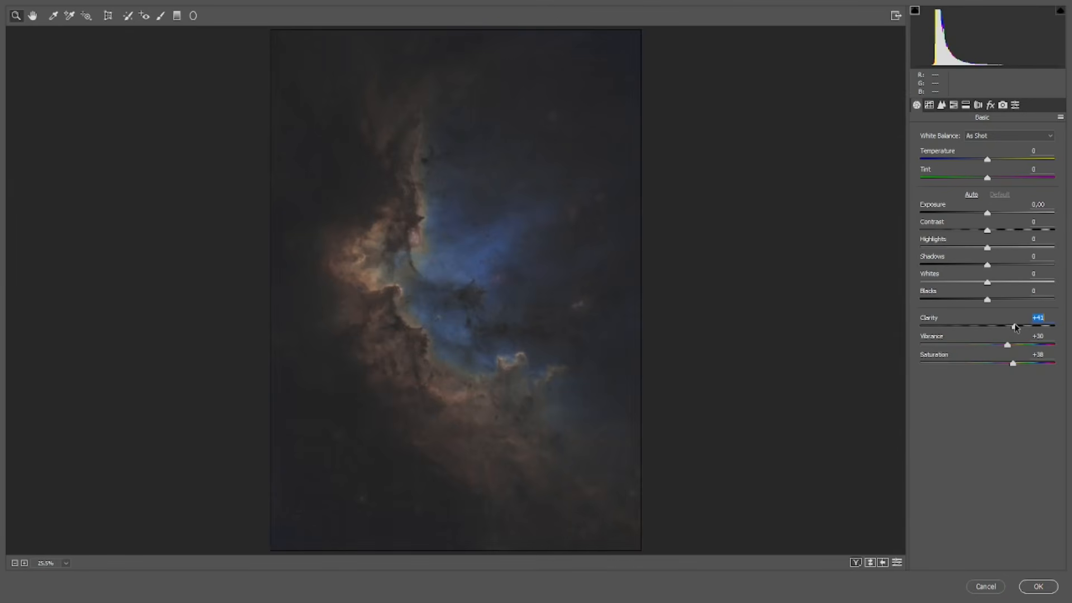
pyautogui.click(1036, 586)
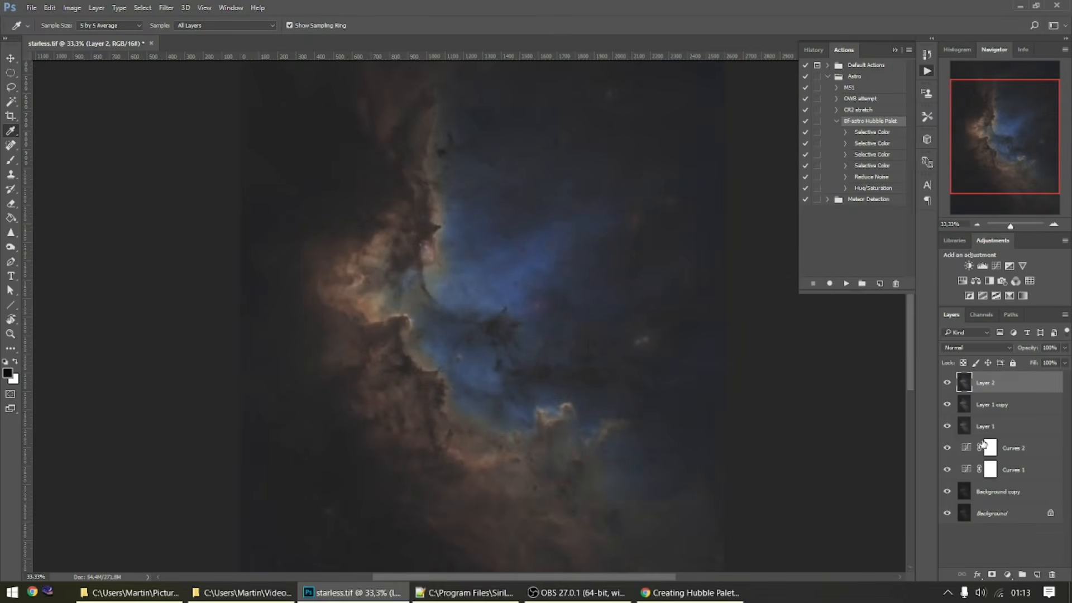
pyautogui.click(948, 383)
pyautogui.click(948, 383)
# Open stars.tif from the Siril Working Directory folder and copy the entire image into starless.tif as a new top layer
pyautogui.click(129, 592)
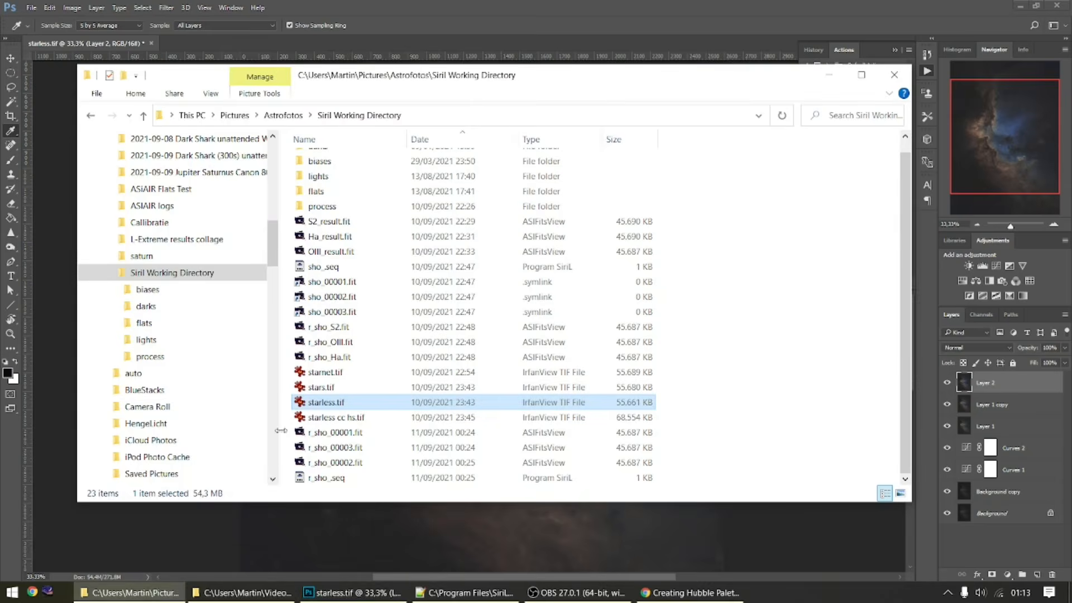
pyautogui.click(321, 388)
pyautogui.moveTo(321, 390); pyautogui.dragTo(412, 22)
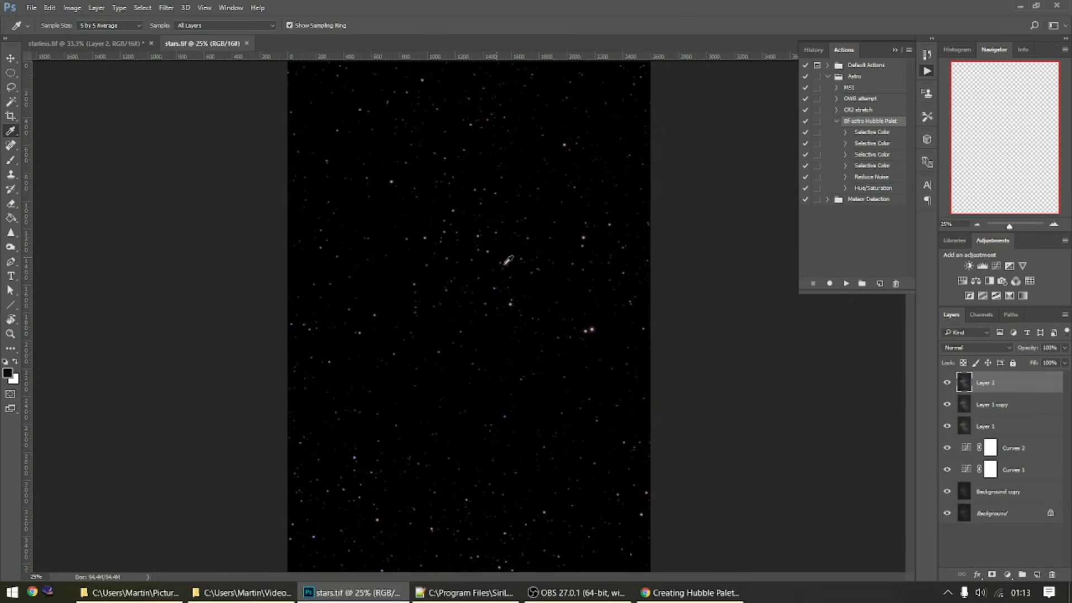
pyautogui.hotkey('ctrl', 'a')
pyautogui.click(78, 43)
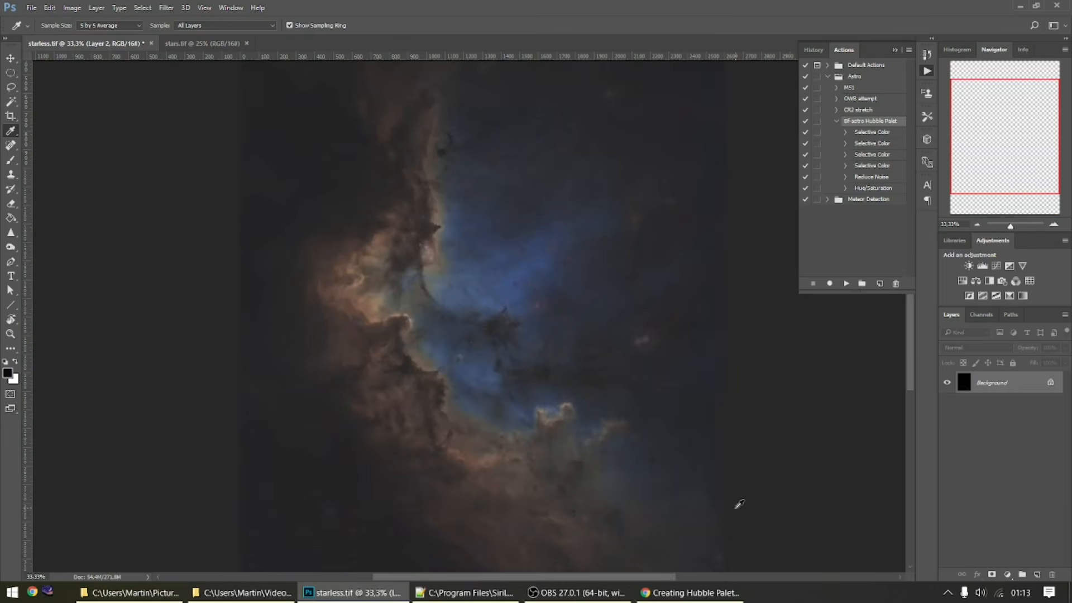
pyautogui.hotkey('ctrl', 'v')
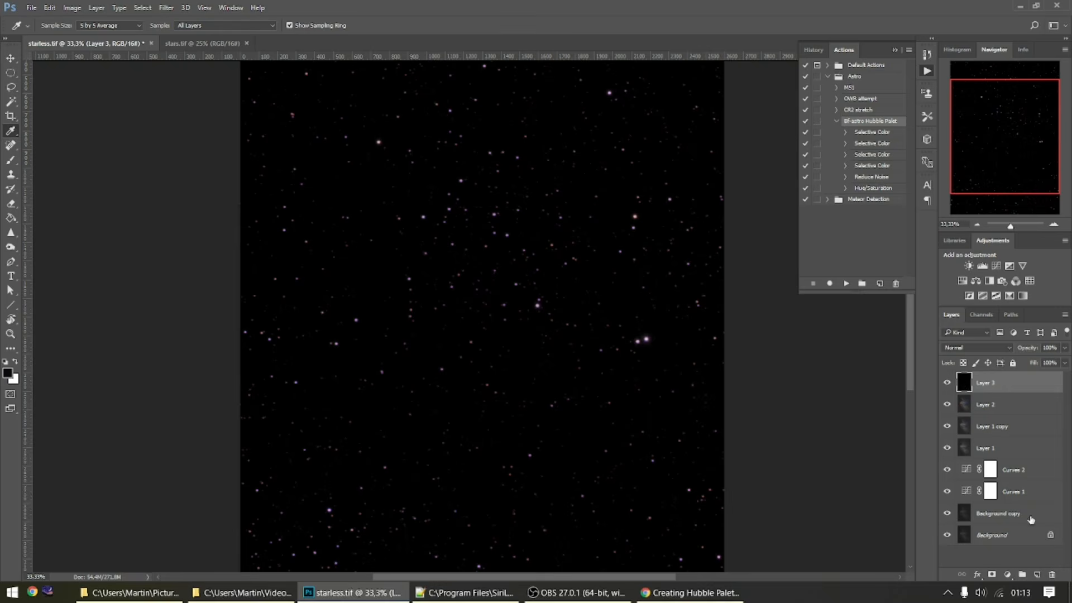
# Set the pasted star layer's blend mode to Screen
pyautogui.click(958, 347)
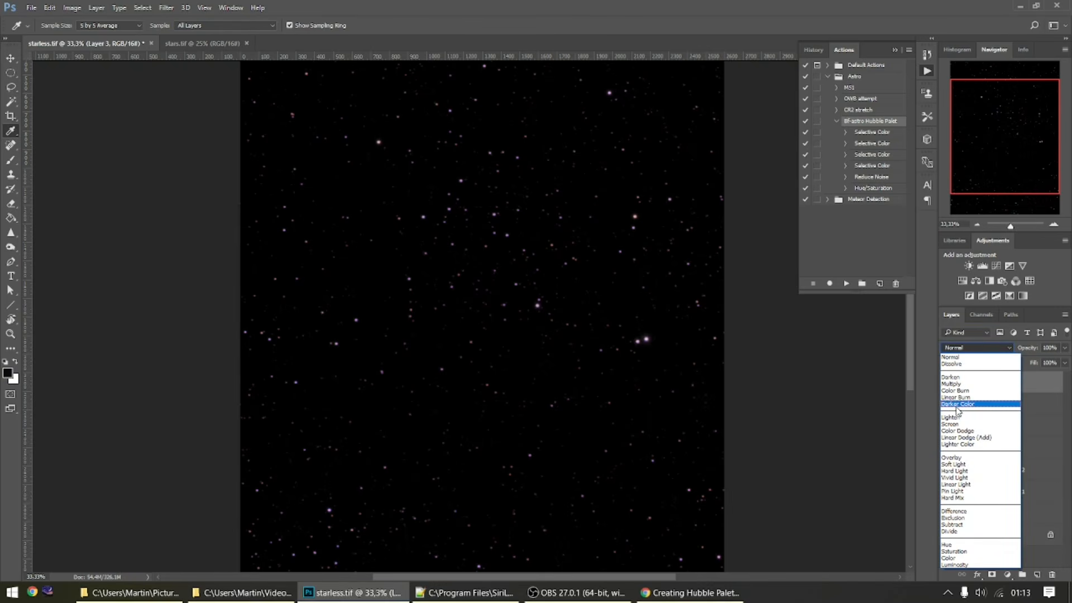
pyautogui.click(960, 425)
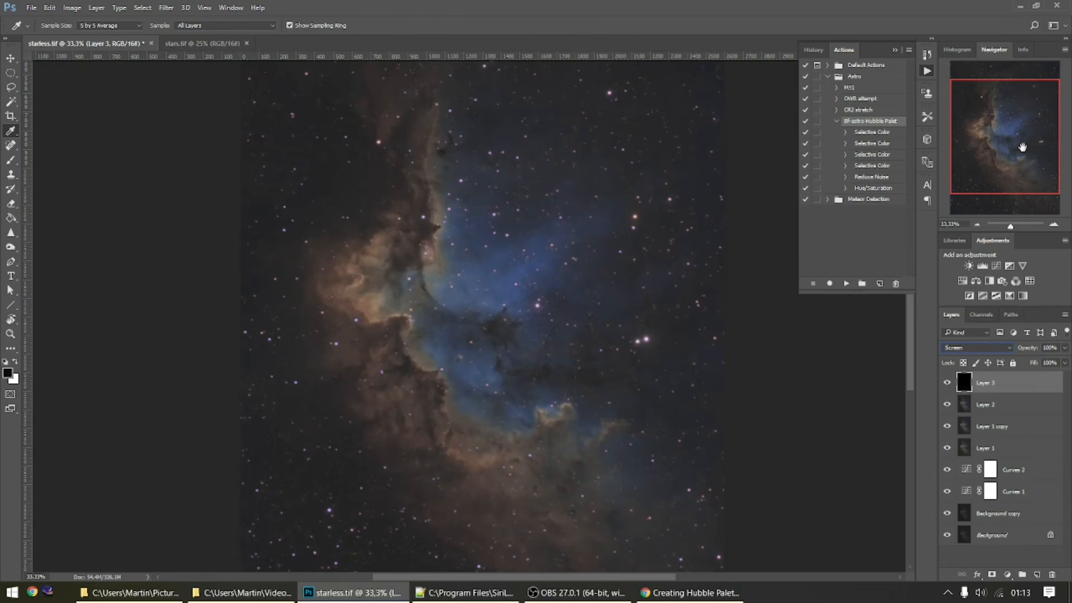
pyautogui.moveTo(1023, 147)
pyautogui.mouseDown()
pyautogui.moveTo(1029, 162)
pyautogui.moveTo(1029, 126)
pyautogui.moveTo(1028, 143)
pyautogui.mouseUp()
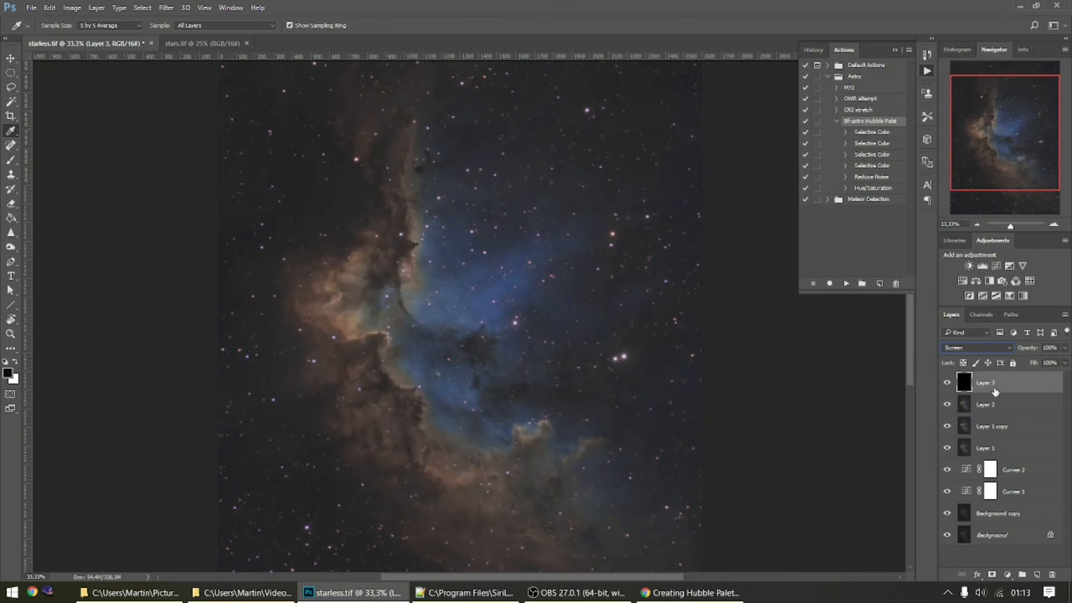
# Stamp the visible layers into a new layer and select its stars using Color Range on Highlights with increased Range and Fuzziness
pyautogui.hotkey('ctrl', 'shift', 'alt', 'e')
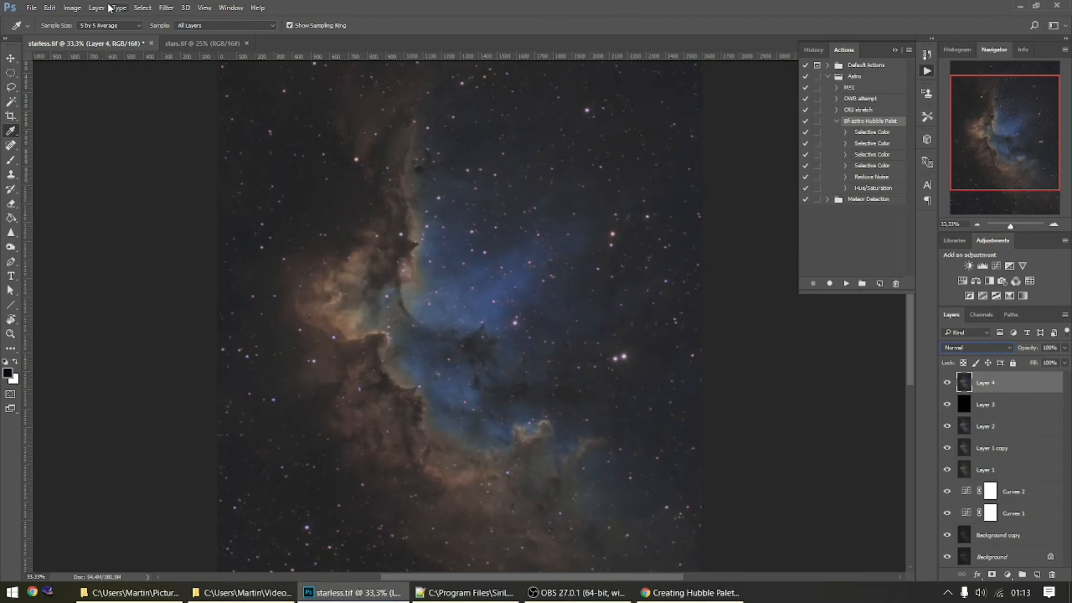
pyautogui.click(142, 7)
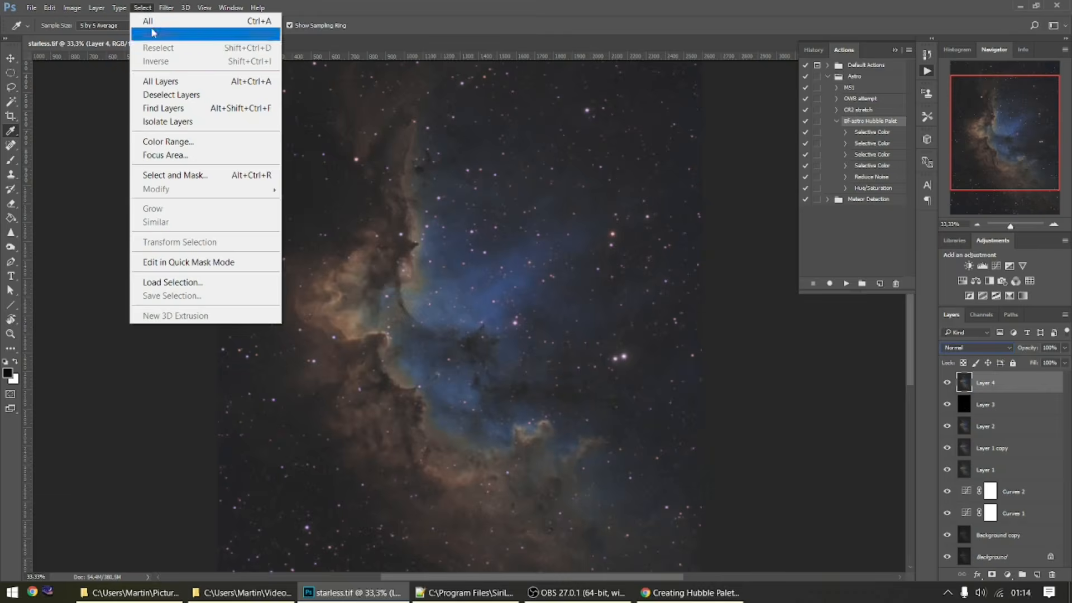
pyautogui.click(174, 142)
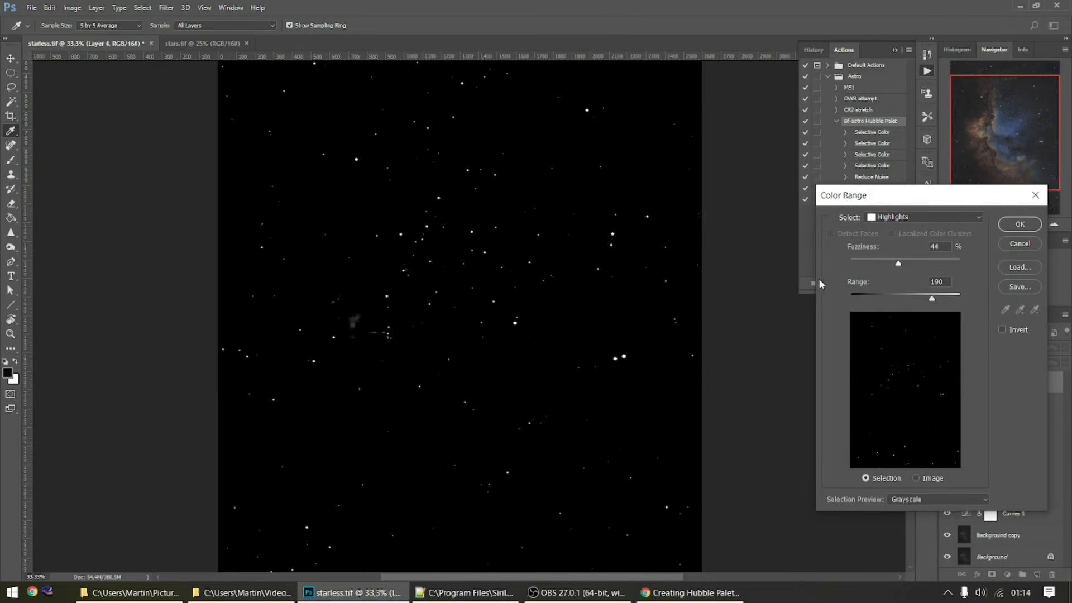
pyautogui.moveTo(933, 303); pyautogui.dragTo(946, 302)
pyautogui.moveTo(898, 270)
pyautogui.mouseDown()
pyautogui.moveTo(917, 269)
pyautogui.moveTo(905, 266)
pyautogui.mouseUp()
pyautogui.click(1020, 224)
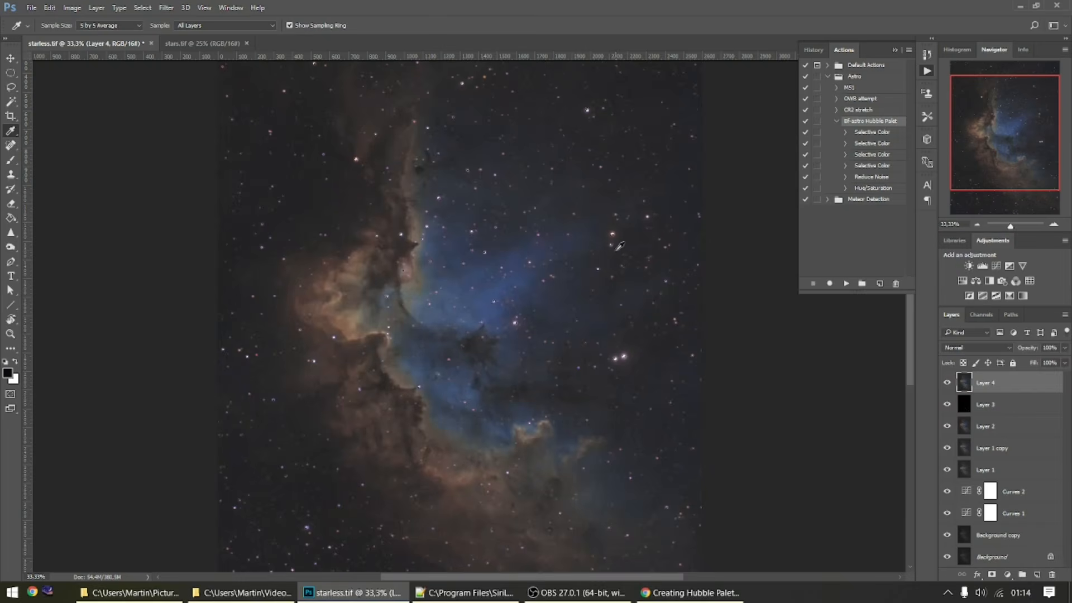
# Expand the star selection by 4 pixels and feather its edges
pyautogui.click(142, 7)
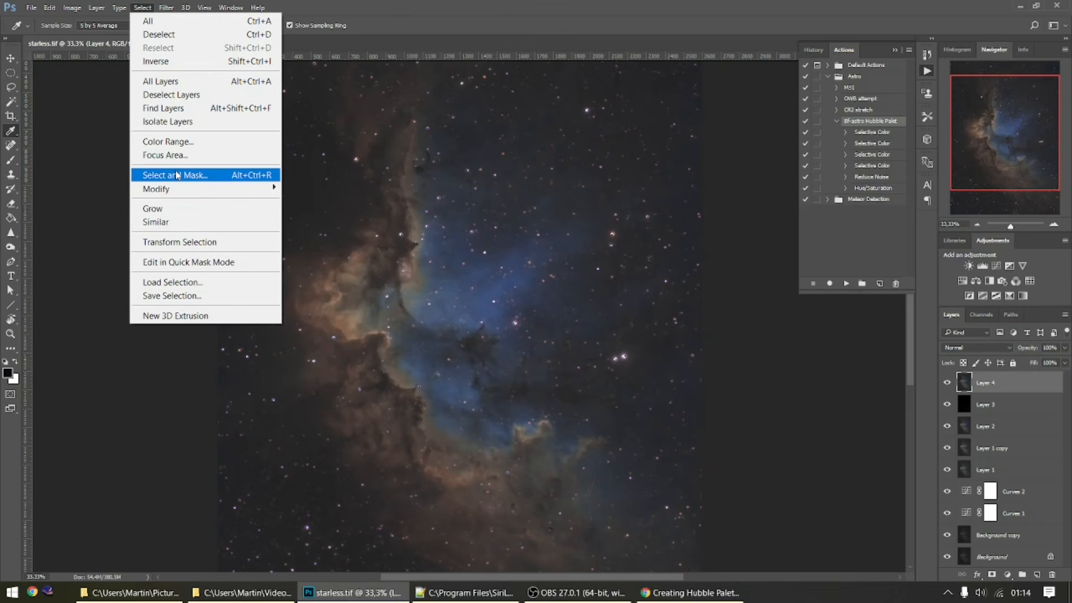
pyautogui.moveTo(166, 190)
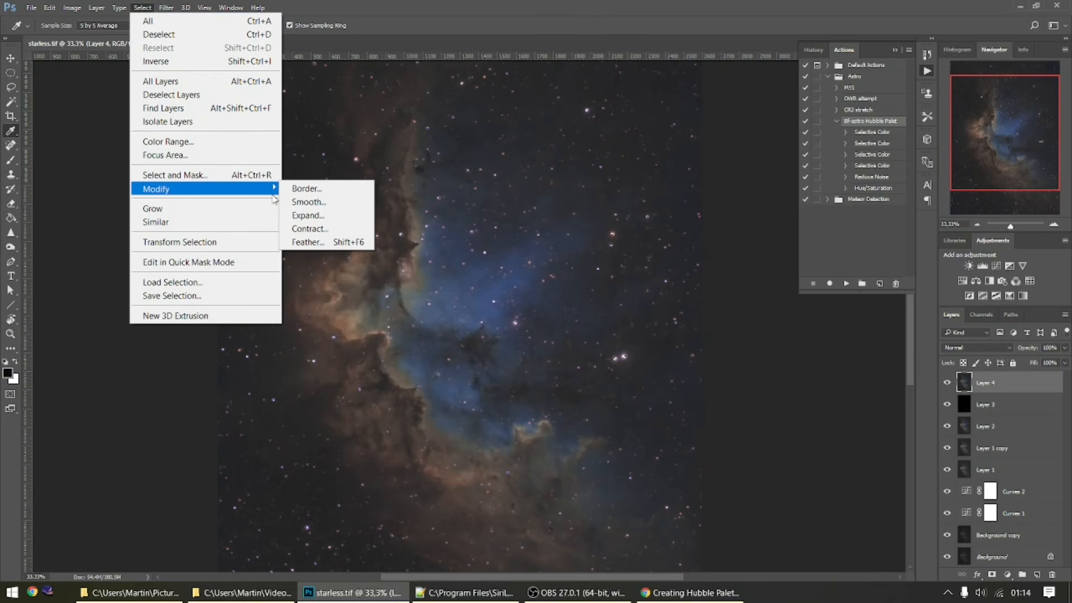
pyautogui.click(312, 220)
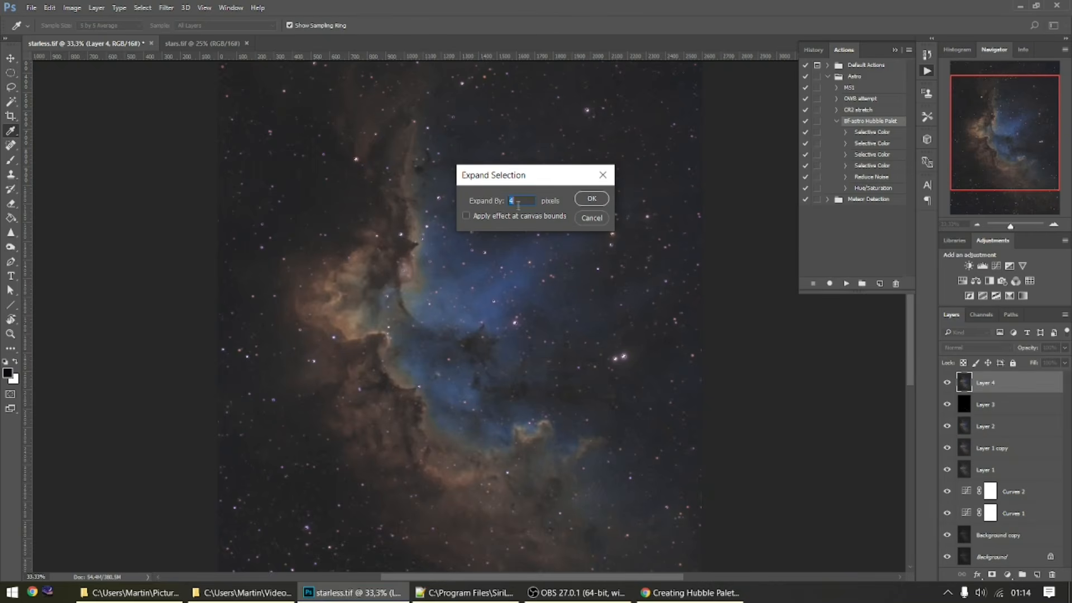
pyautogui.click(591, 199)
pyautogui.click(139, 9)
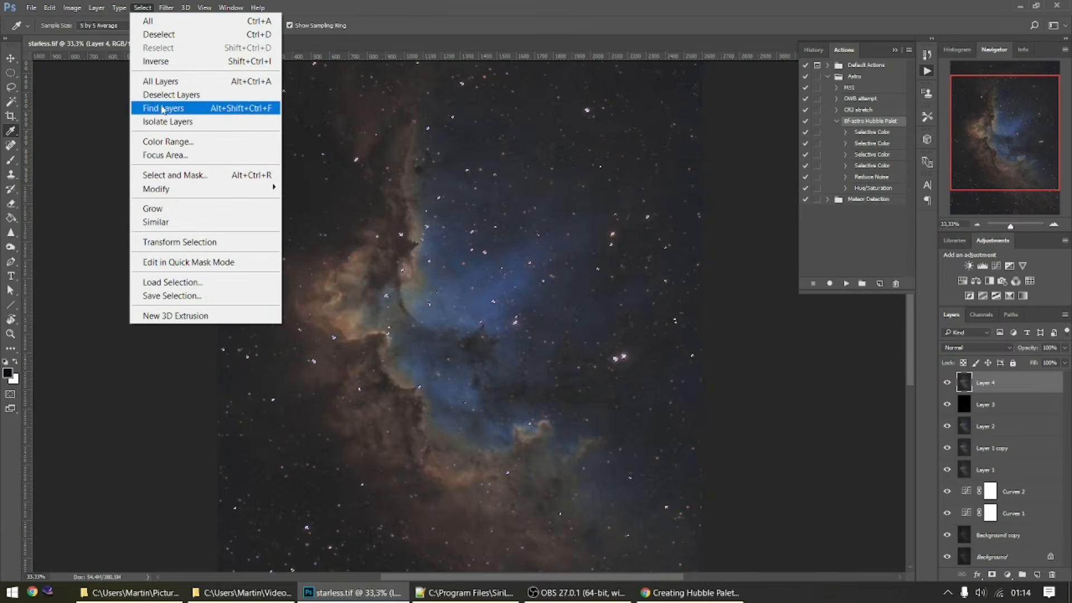
pyautogui.moveTo(179, 189)
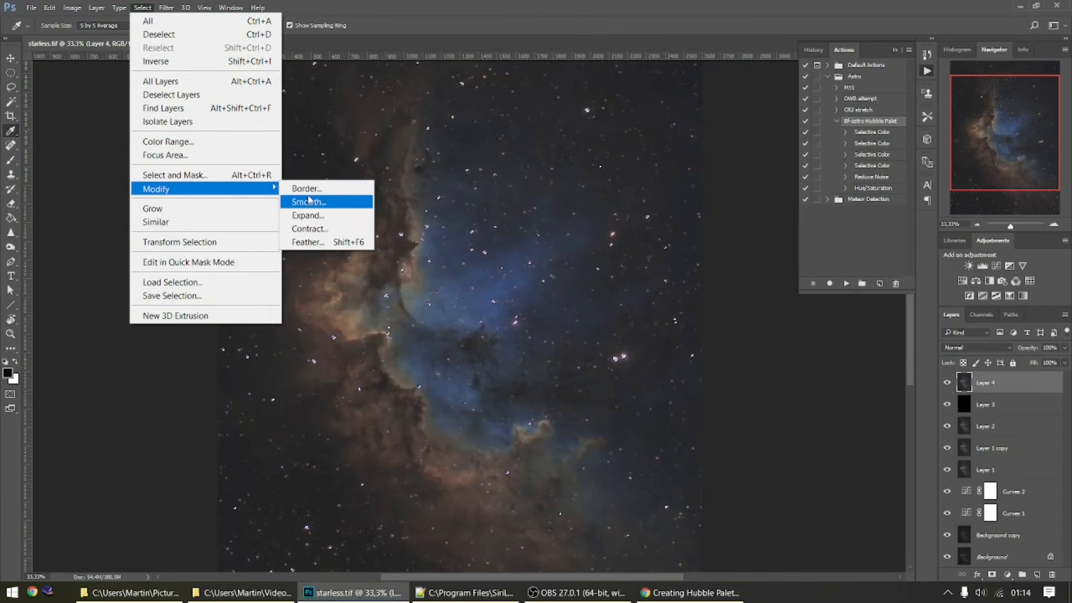
pyautogui.click(309, 243)
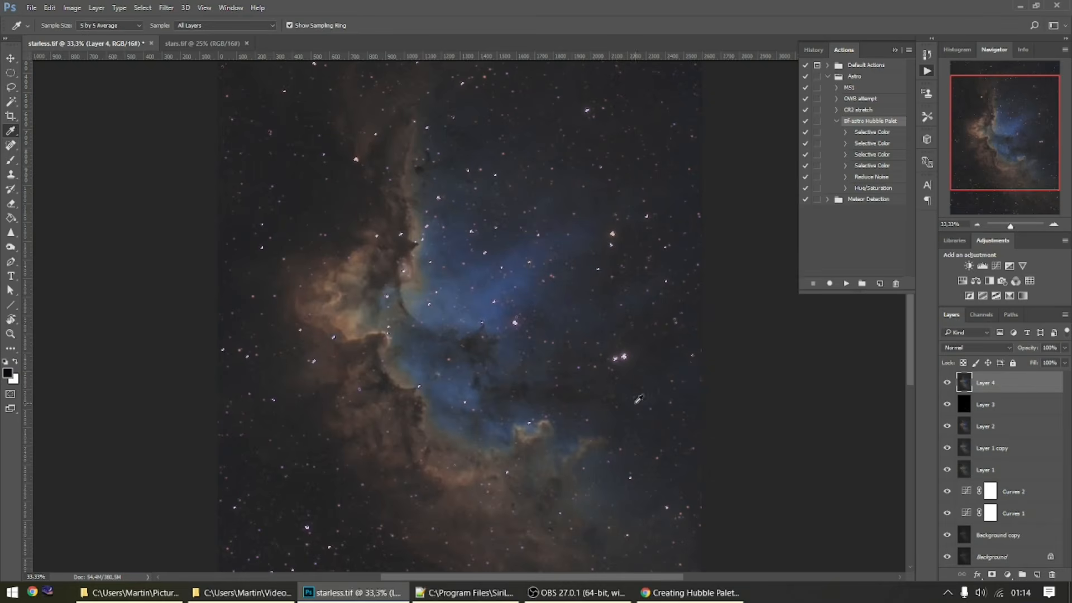
# Shrink the selected stars on Layer 4 with the Minimum filter at a radius of 2.0 pixels, preserving Roundness
pyautogui.click(166, 8)
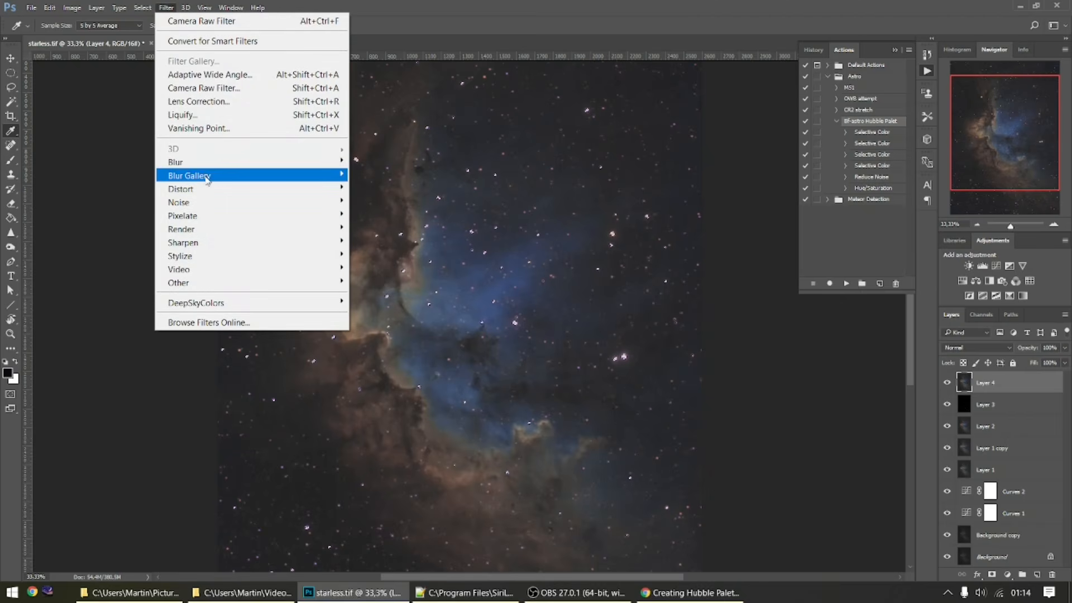
pyautogui.moveTo(218, 283)
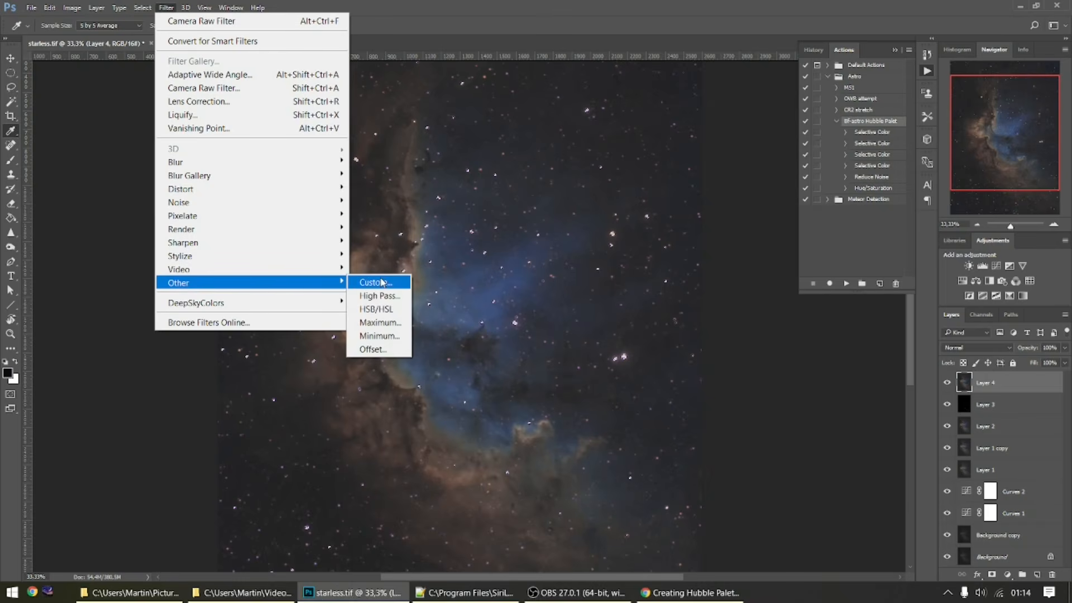
pyautogui.click(384, 335)
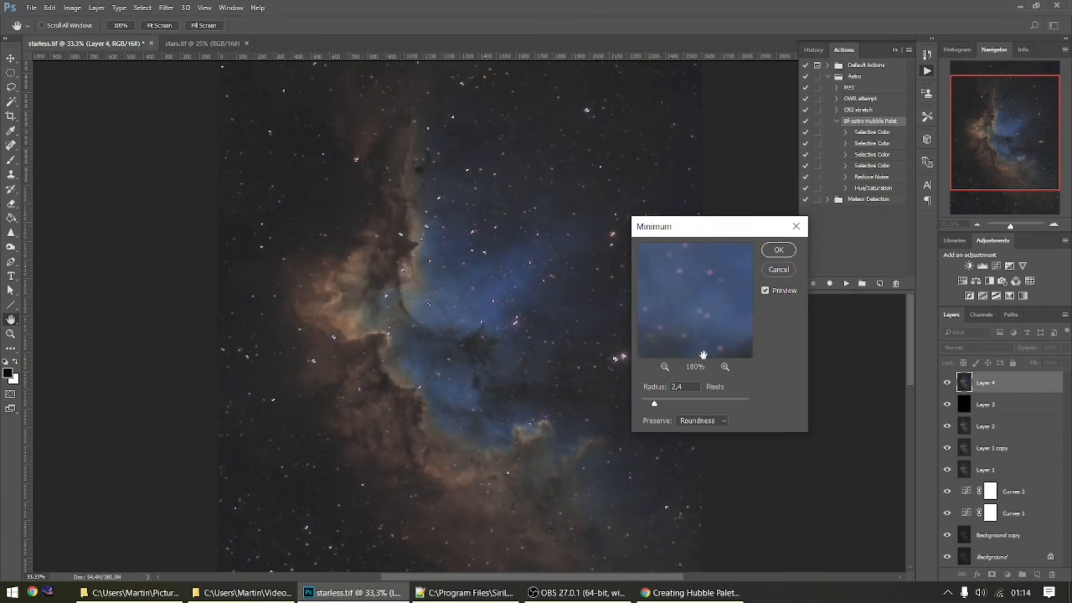
pyautogui.moveTo(657, 402); pyautogui.dragTo(649, 405)
pyautogui.moveTo(704, 279); pyautogui.dragTo(637, 232)
pyautogui.moveTo(699, 332)
pyautogui.mouseDown()
pyautogui.moveTo(670, 299)
pyautogui.moveTo(677, 318)
pyautogui.moveTo(706, 315)
pyautogui.mouseUp()
pyautogui.click(515, 322)
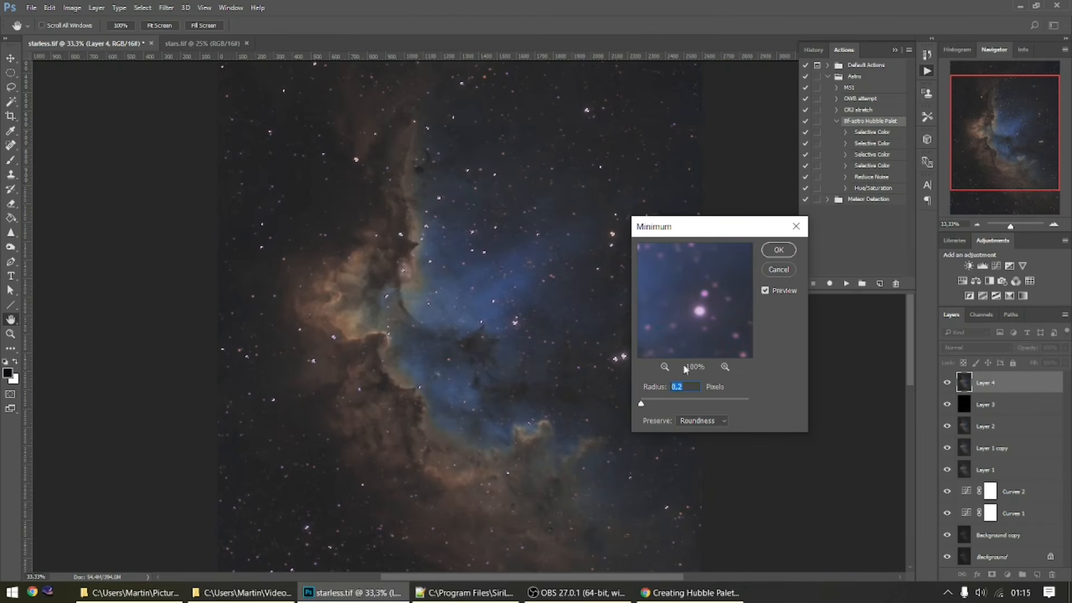
pyautogui.moveTo(642, 406); pyautogui.dragTo(656, 407)
pyautogui.write('2,0')
pyautogui.press('Tab')
pyautogui.click(783, 252)
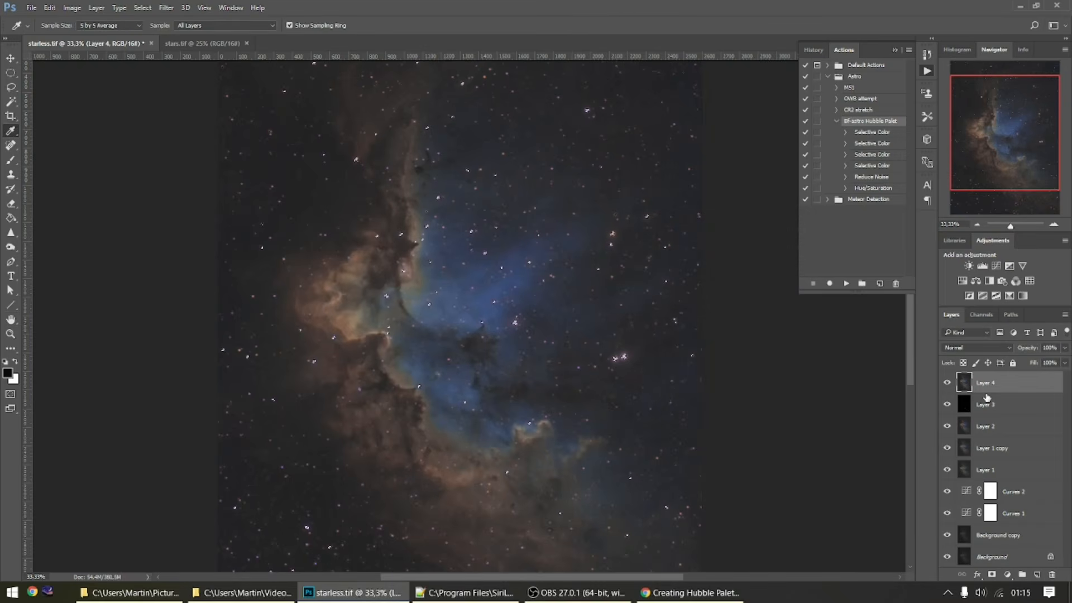
# Toggle Layer 4's visibility repeatedly to compare the stars before and after the Minimum filter
pyautogui.click(947, 384)
pyautogui.click(947, 384)
pyautogui.click(948, 383)
pyautogui.click(947, 384)
pyautogui.click(947, 384)
pyautogui.click(948, 384)
# Duplicate Layer 4 and select the copy's stars using Color Range on Highlights with Fuzziness 52% and Range 217
pyautogui.moveTo(982, 385); pyautogui.dragTo(1037, 575)
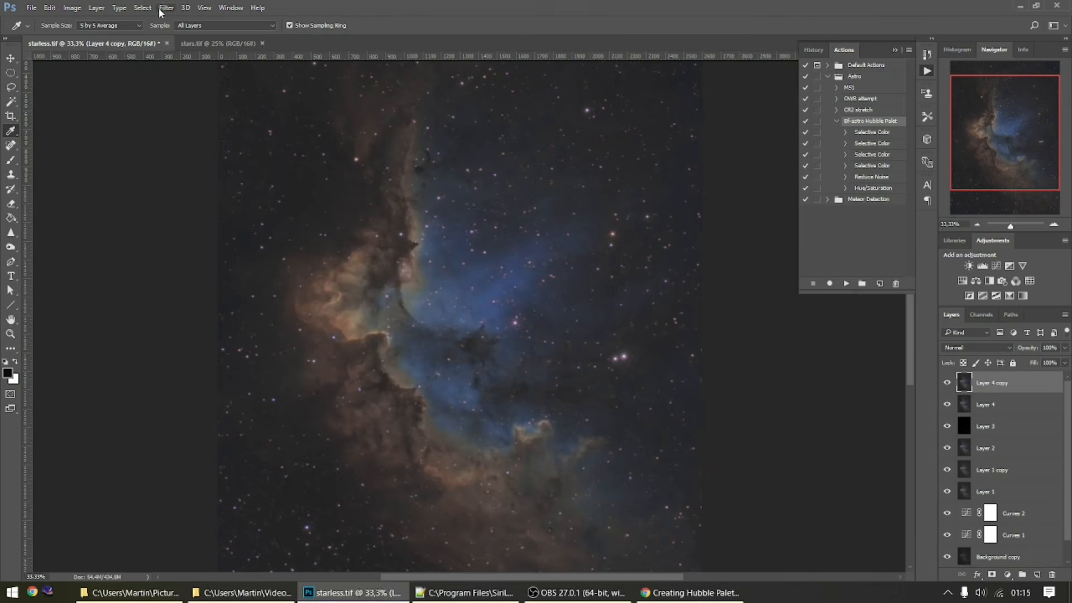
pyautogui.click(143, 7)
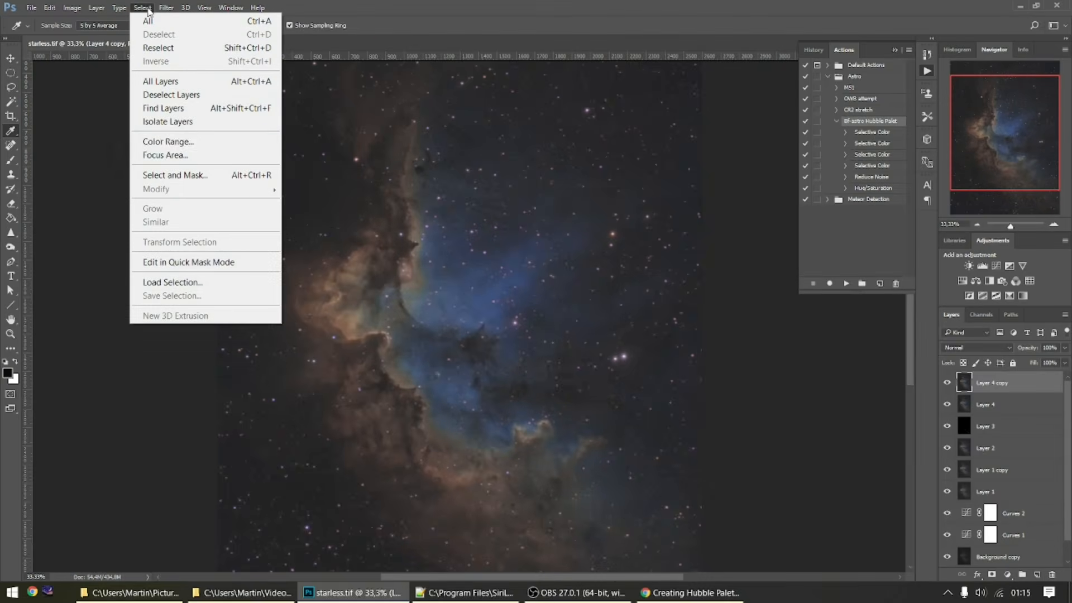
pyautogui.click(190, 147)
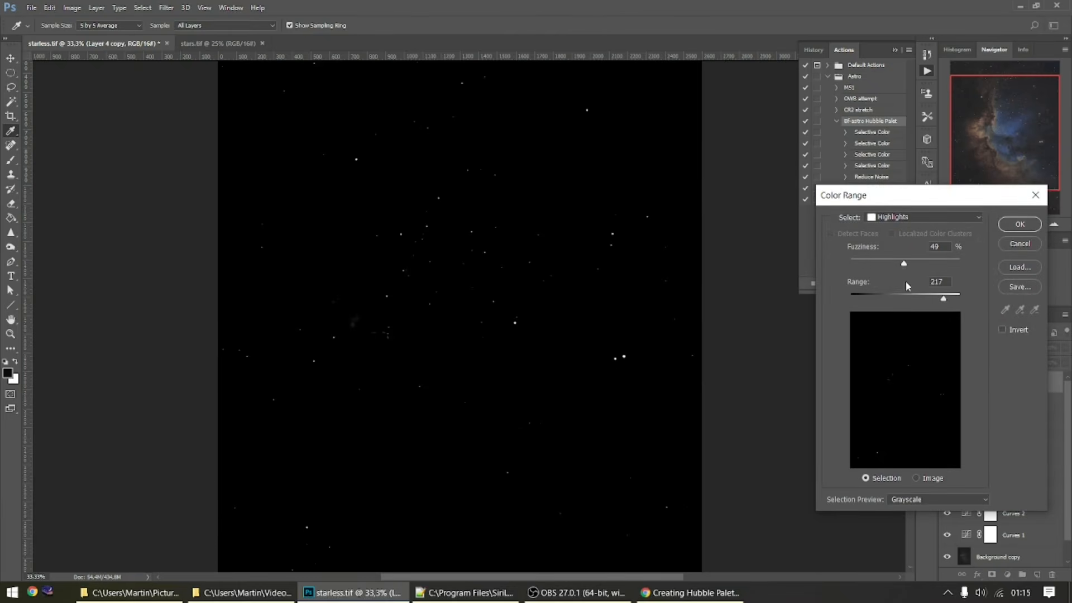
pyautogui.moveTo(905, 268); pyautogui.dragTo(908, 266)
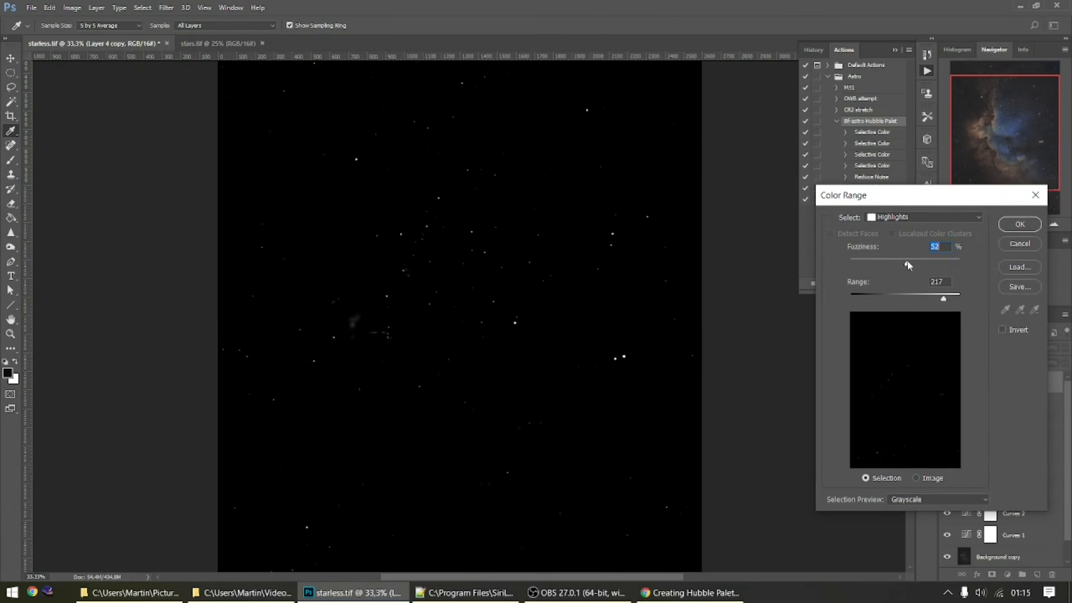
pyautogui.click(1020, 224)
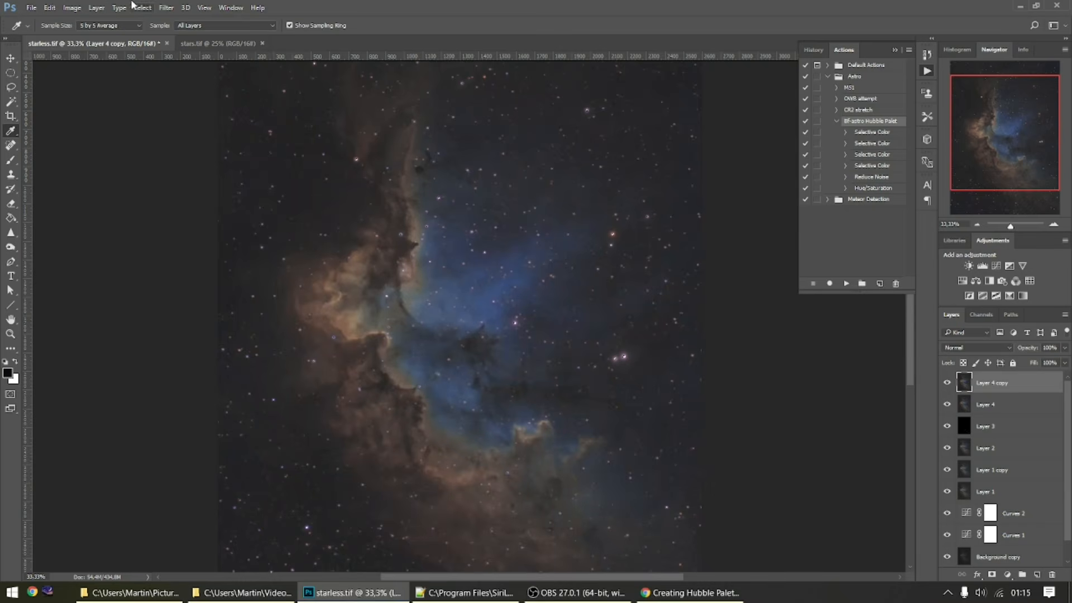
# Expand the star selection on Layer 4 copy and feather its edges by 2 pixels
pyautogui.click(142, 8)
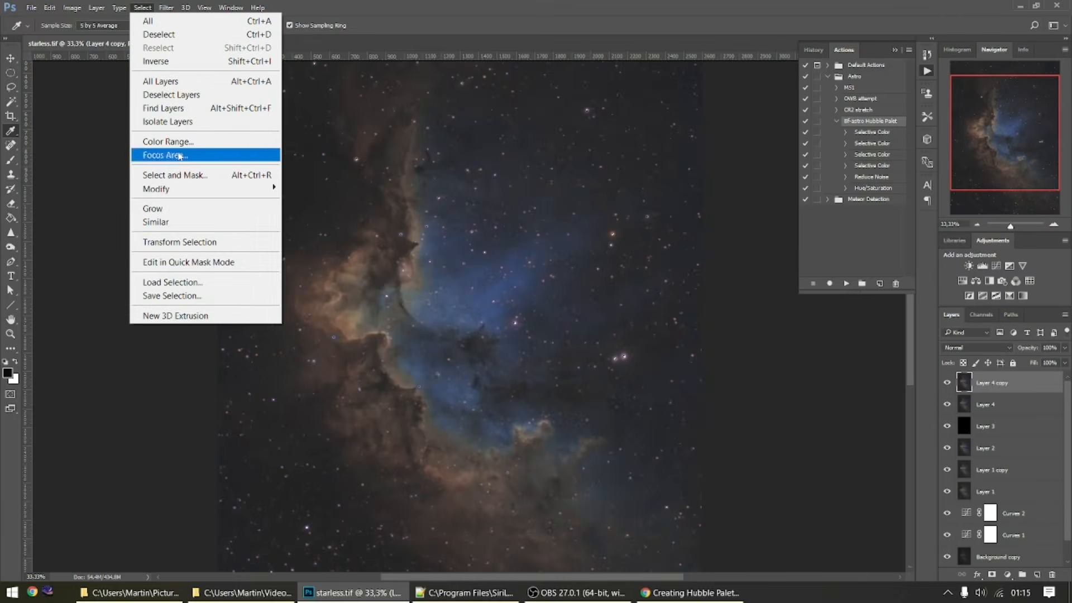
pyautogui.moveTo(186, 192)
pyautogui.click(329, 217)
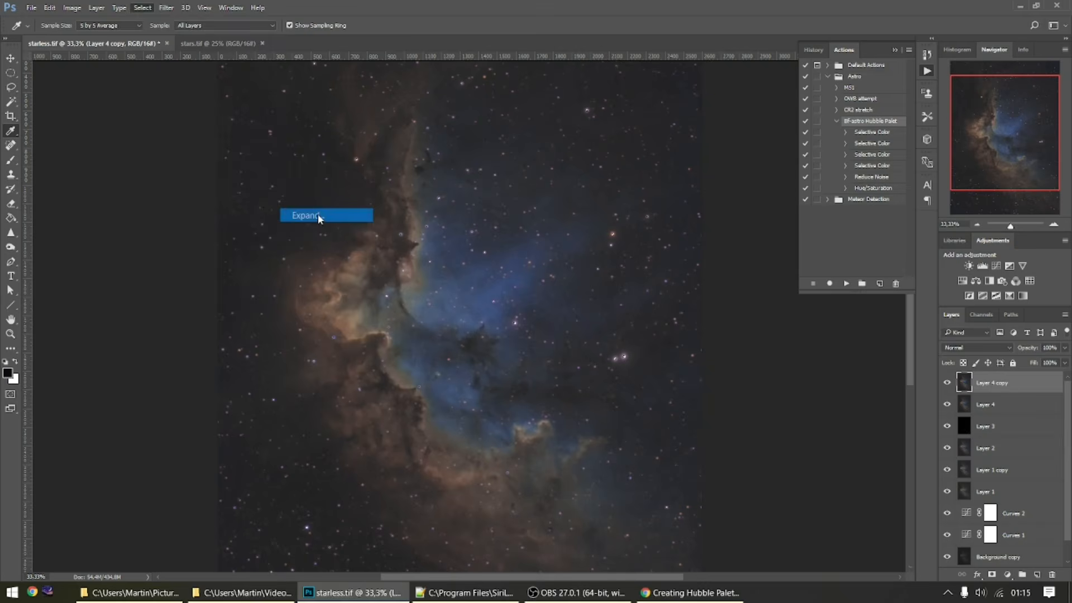
pyautogui.click(592, 199)
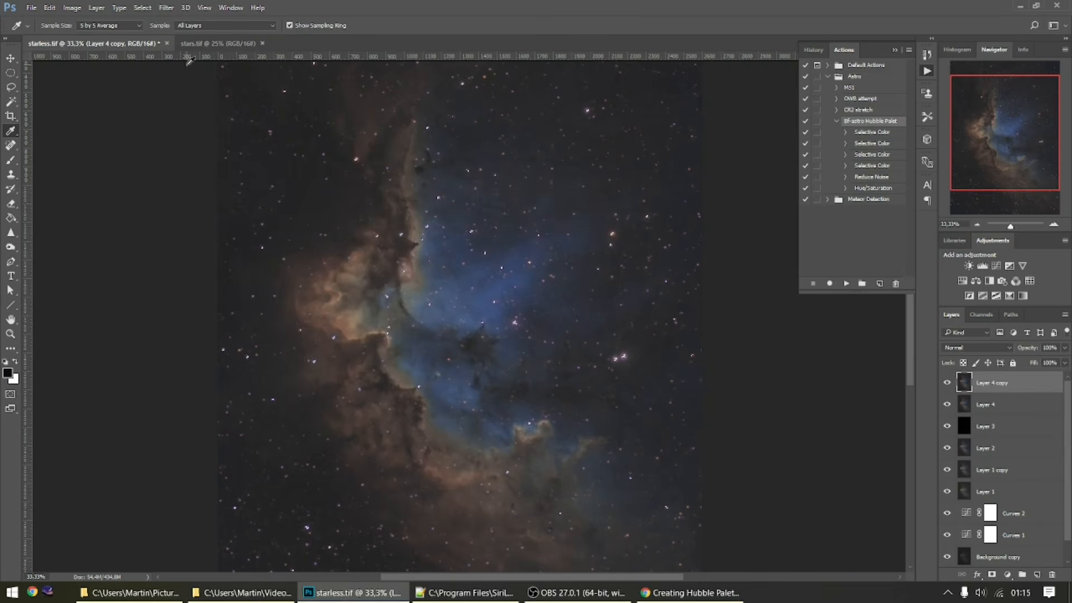
pyautogui.click(142, 8)
pyautogui.moveTo(176, 190)
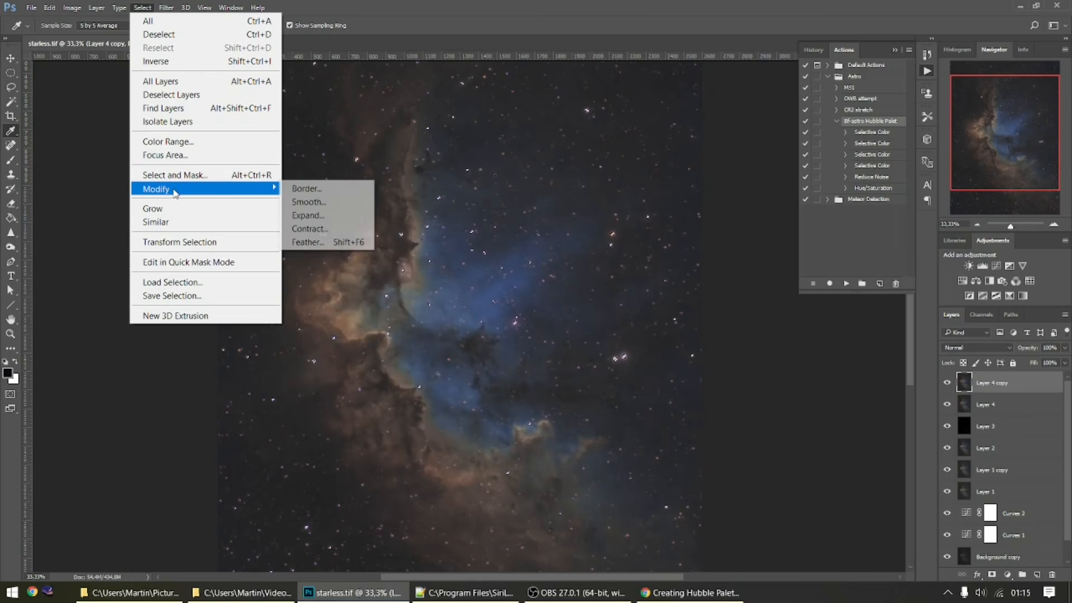
pyautogui.click(310, 242)
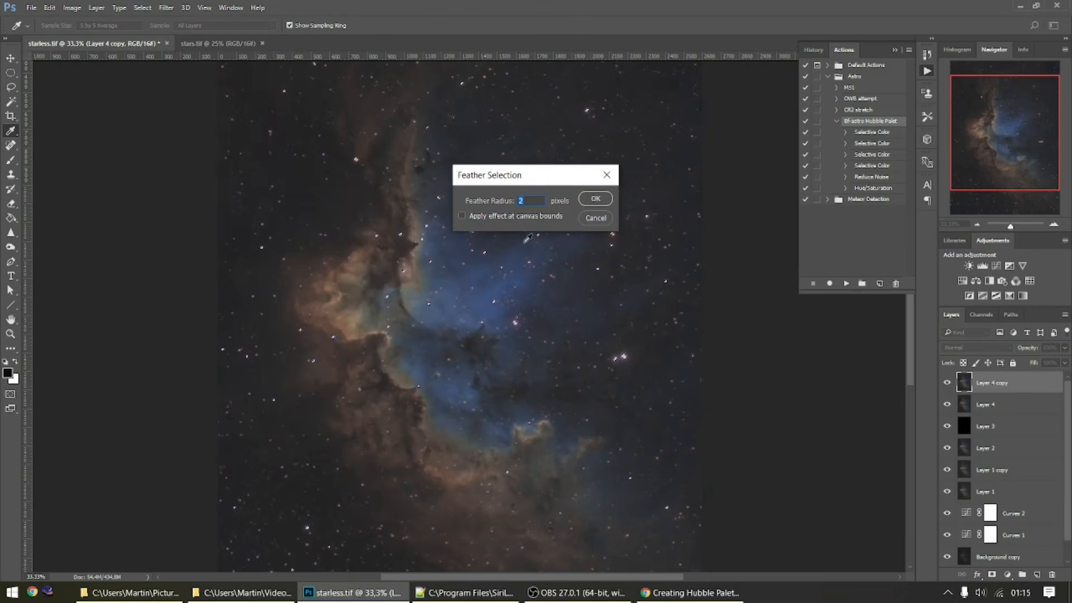
pyautogui.click(592, 200)
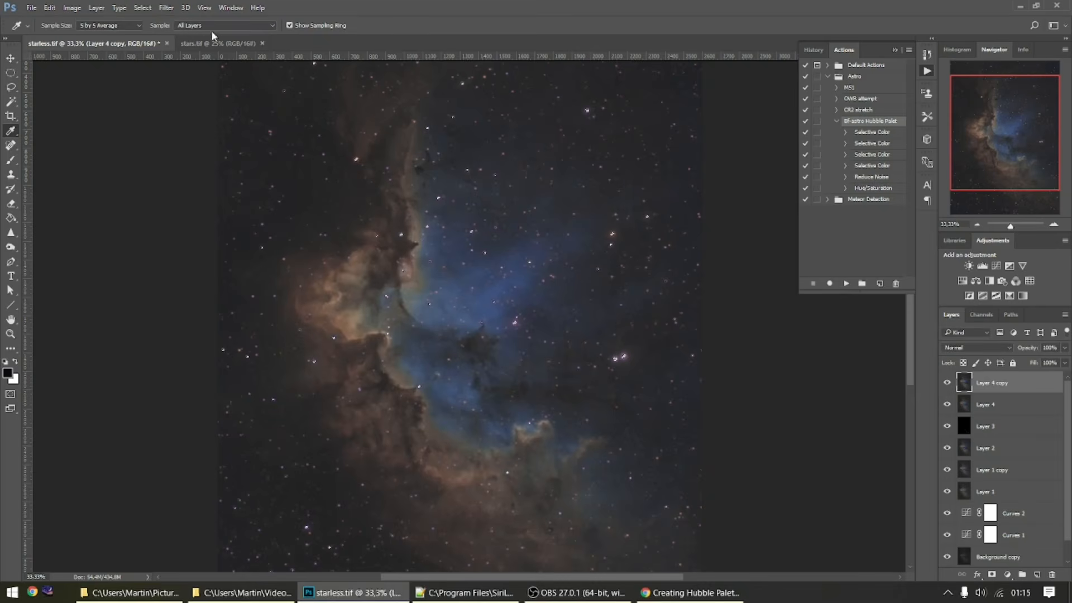
# Shrink the selected stars on Layer 4 copy with the Minimum filter at a radius below 1.9 pixels, preserving Roundness
pyautogui.click(173, 9)
pyautogui.moveTo(223, 283)
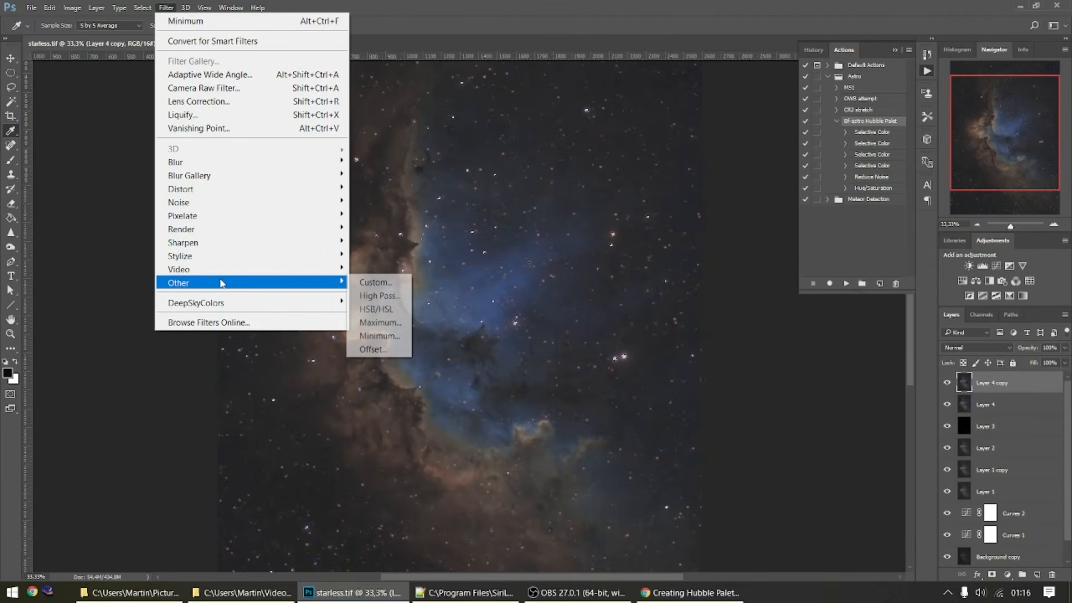
pyautogui.click(374, 337)
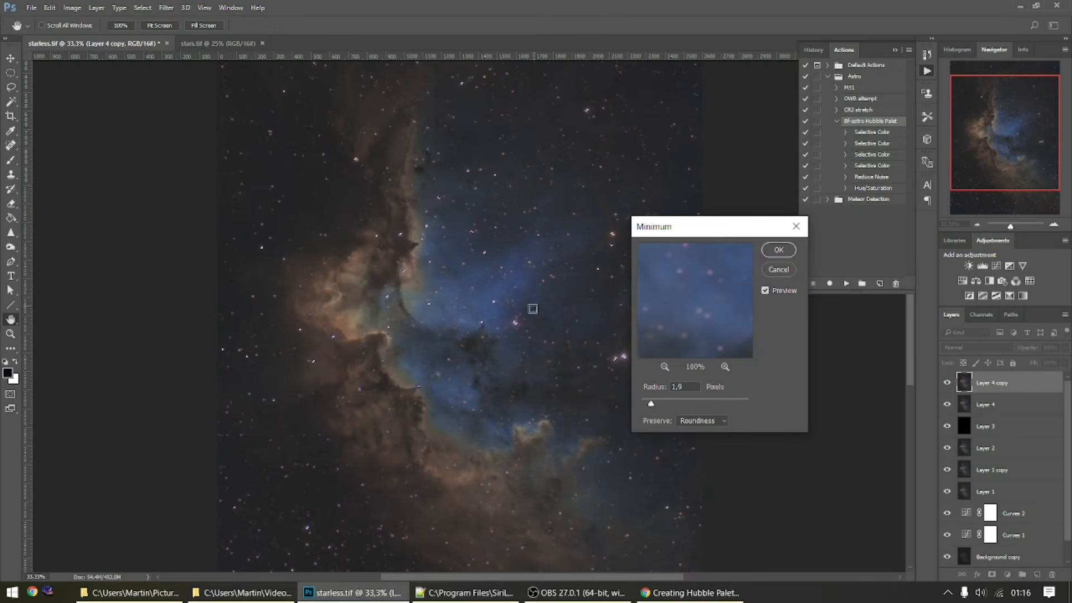
pyautogui.click(514, 323)
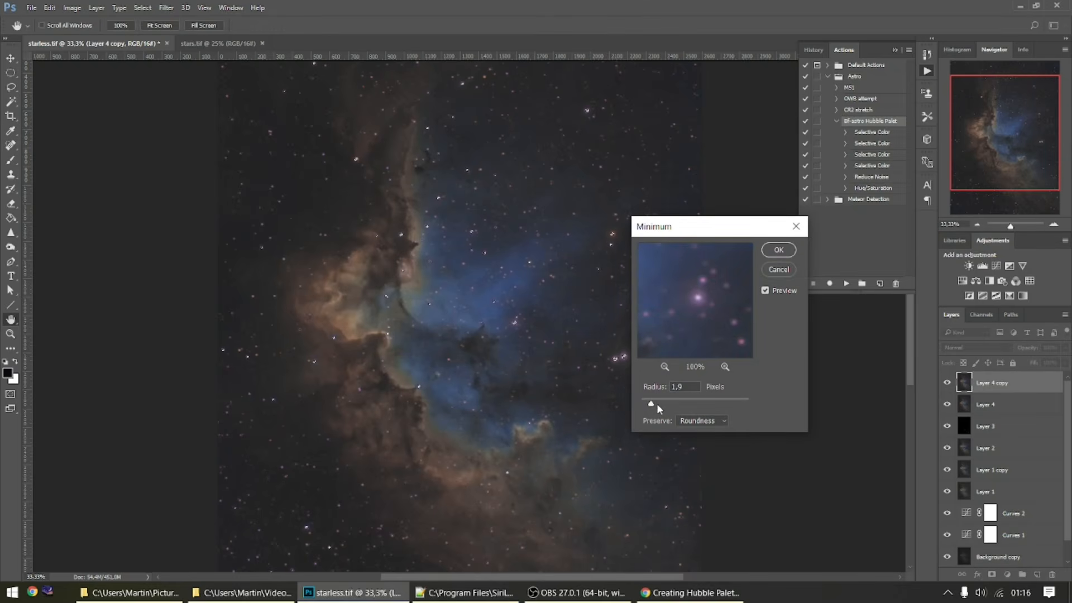
pyautogui.press('Down')
pyautogui.press('Down')
pyautogui.press('Down')
pyautogui.press('Down')
pyautogui.press('Down')
pyautogui.click(782, 249)
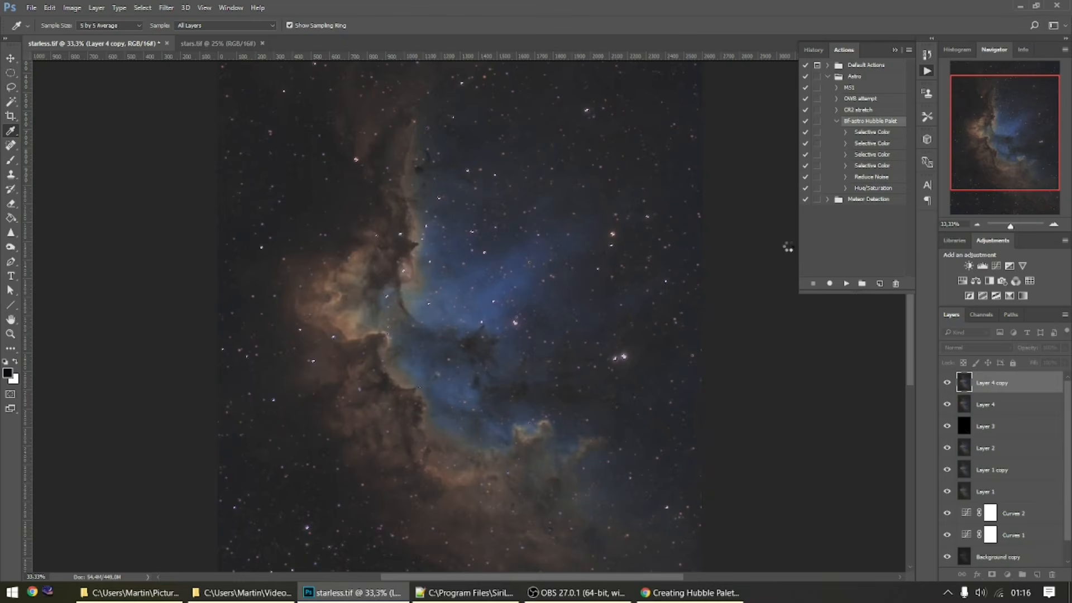
# Hide Layer 4 and toggle Layer 4 copy's visibility to compare the star sizes before and after the reduction
pyautogui.click(946, 404)
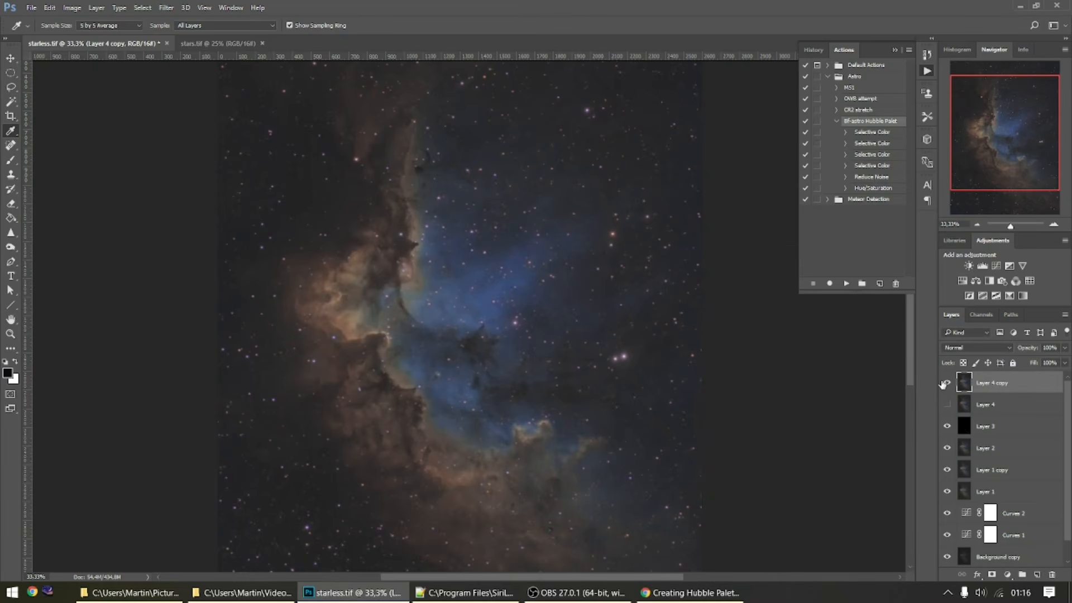
pyautogui.click(946, 383)
pyautogui.click(946, 383)
pyautogui.moveTo(1008, 147)
pyautogui.mouseDown()
pyautogui.moveTo(1004, 186)
pyautogui.moveTo(1012, 125)
pyautogui.moveTo(1014, 150)
pyautogui.mouseUp()
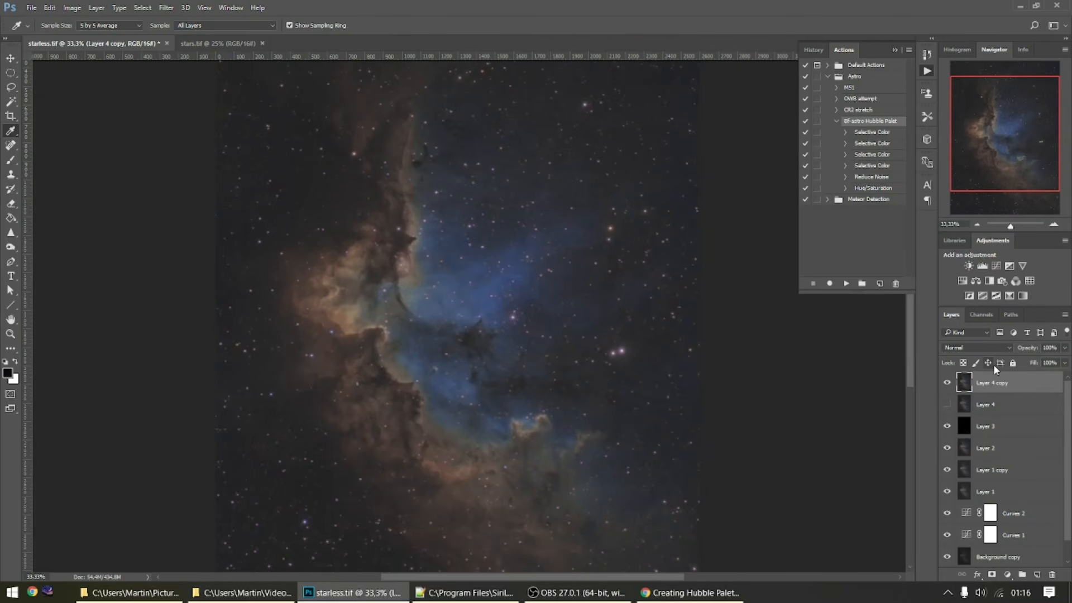
# Stamp the visible layers into a new layer and add a Curves adjustment layer above it
pyautogui.hotkey('ctrl', 'shift', 'alt', 'e')
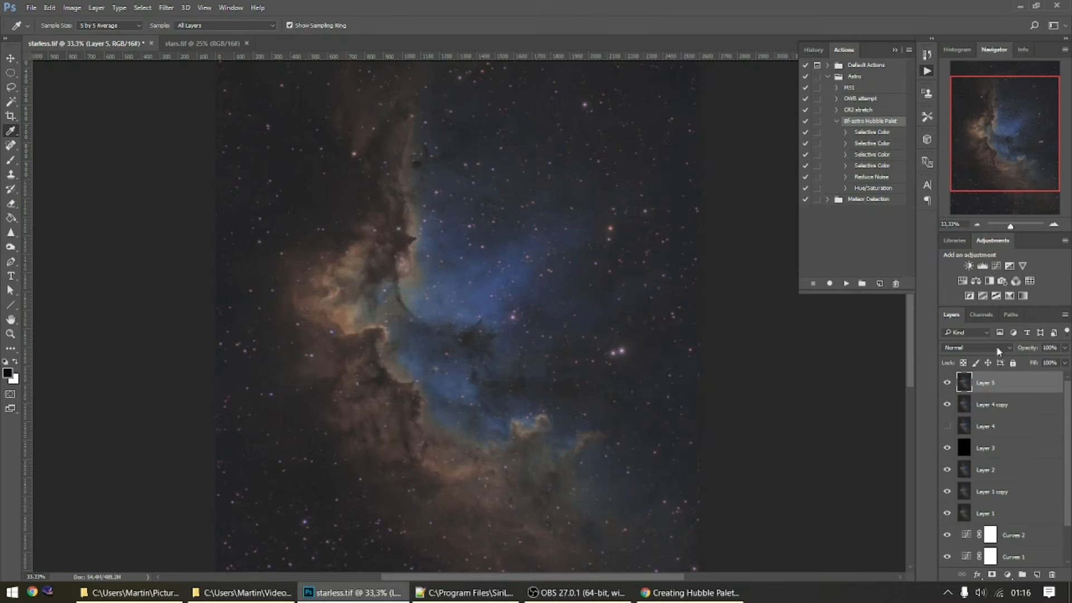
pyautogui.click(997, 266)
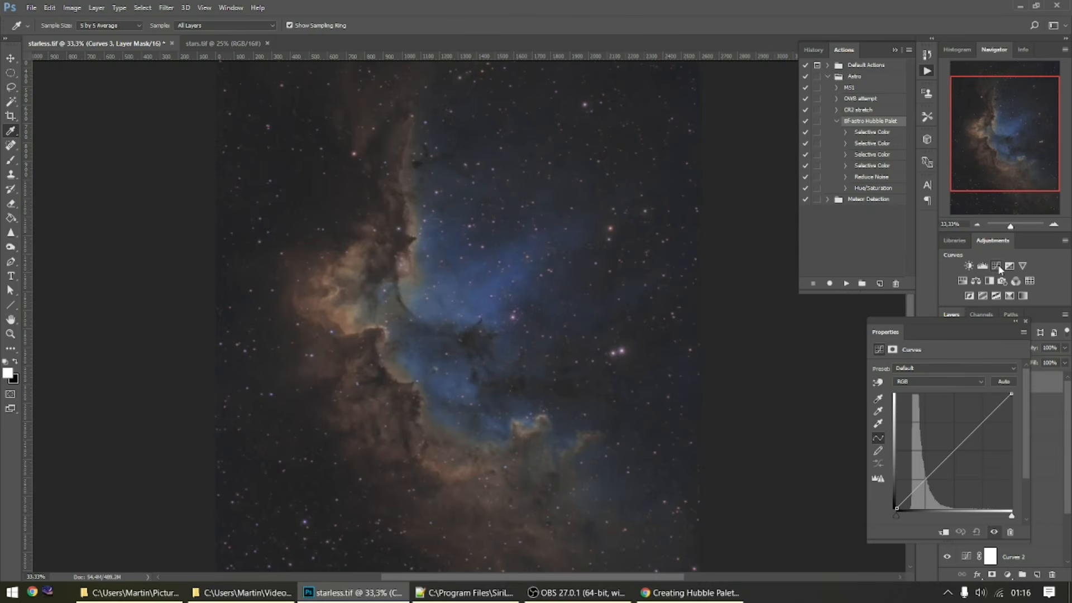
pyautogui.click(1052, 226)
pyautogui.click(1052, 226)
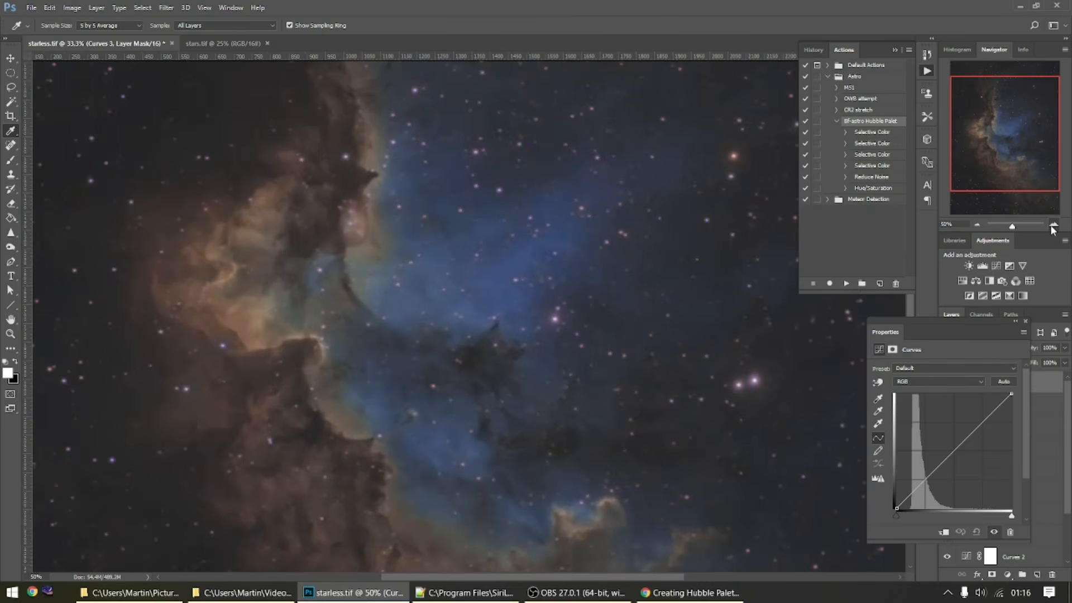
pyautogui.click(1052, 226)
pyautogui.moveTo(1001, 140); pyautogui.dragTo(991, 146)
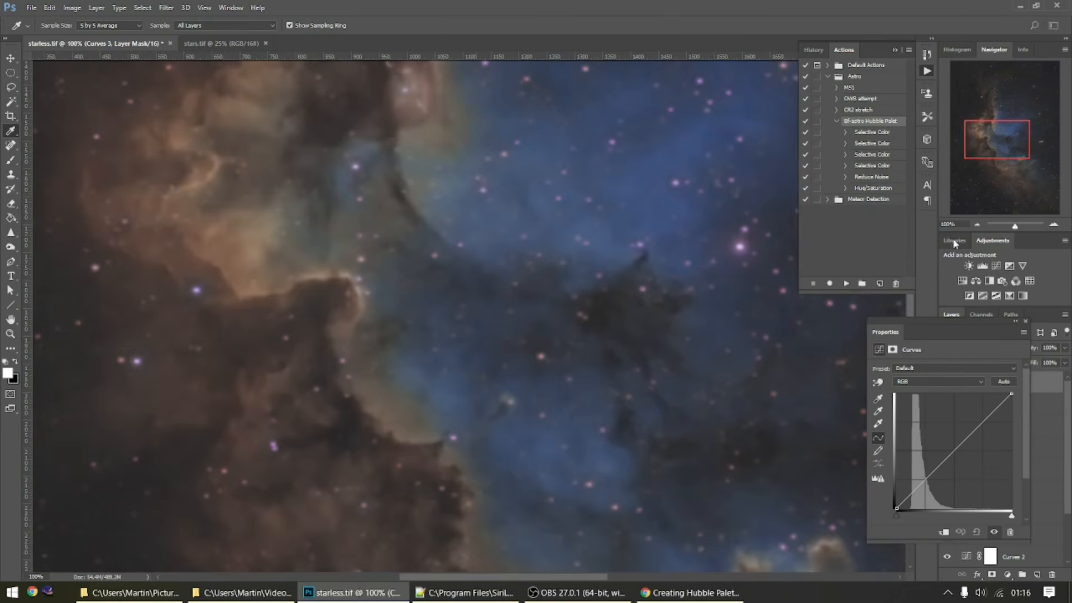
# Increase the nebula's contrast with on-image Curves adjustments, darkening the dark cloud and brightening its glowing rim and the blue gas
pyautogui.click(878, 383)
pyautogui.moveTo(987, 148)
pyautogui.mouseDown()
pyautogui.moveTo(999, 126)
pyautogui.moveTo(996, 140)
pyautogui.mouseUp()
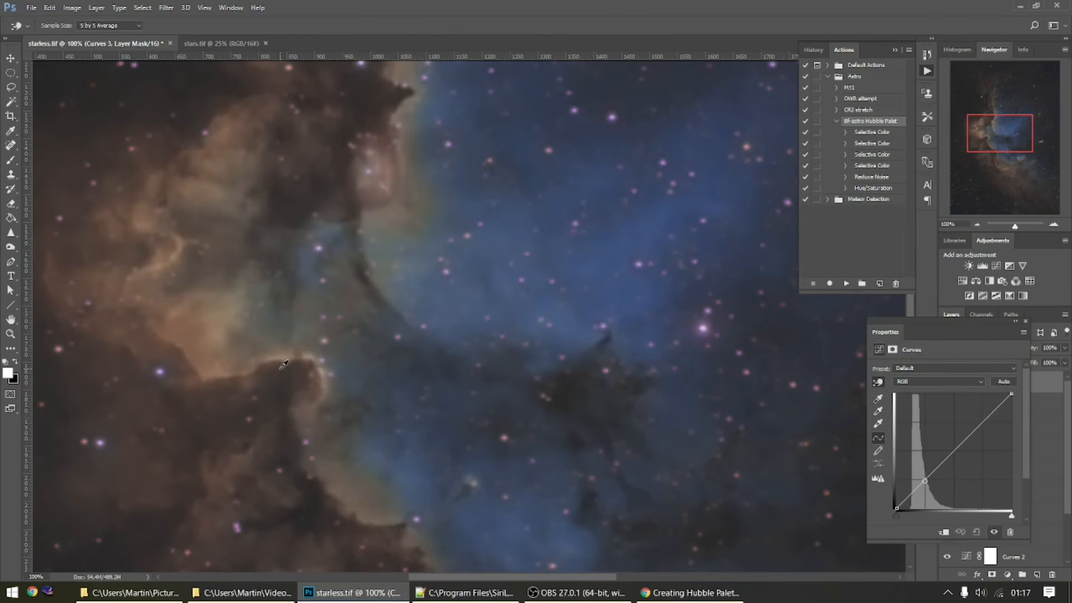
pyautogui.moveTo(295, 364); pyautogui.dragTo(294, 372)
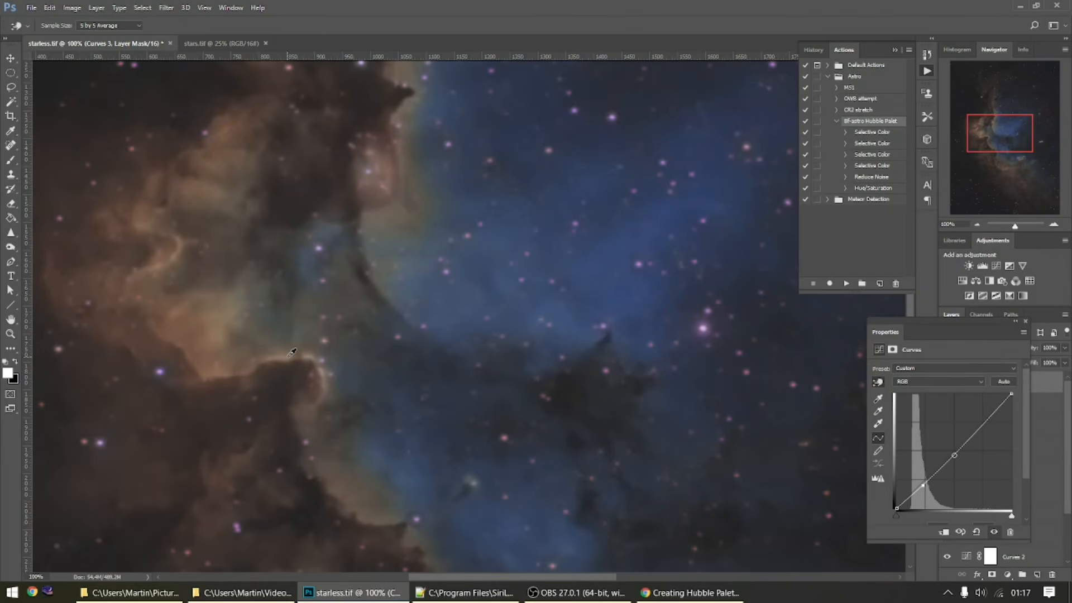
pyautogui.moveTo(290, 355); pyautogui.dragTo(292, 349)
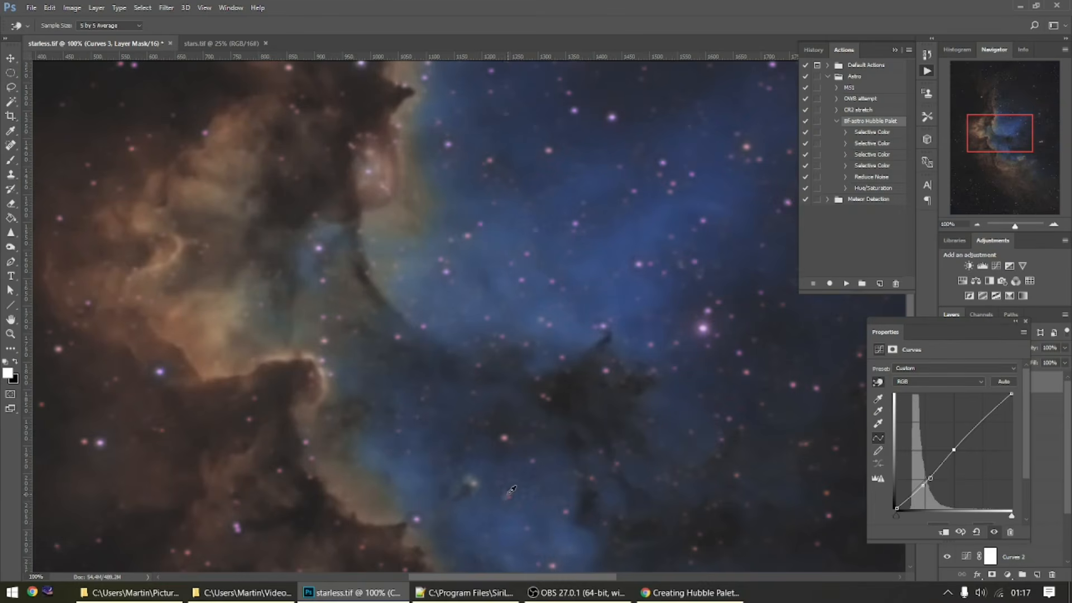
pyautogui.moveTo(487, 497); pyautogui.dragTo(471, 492)
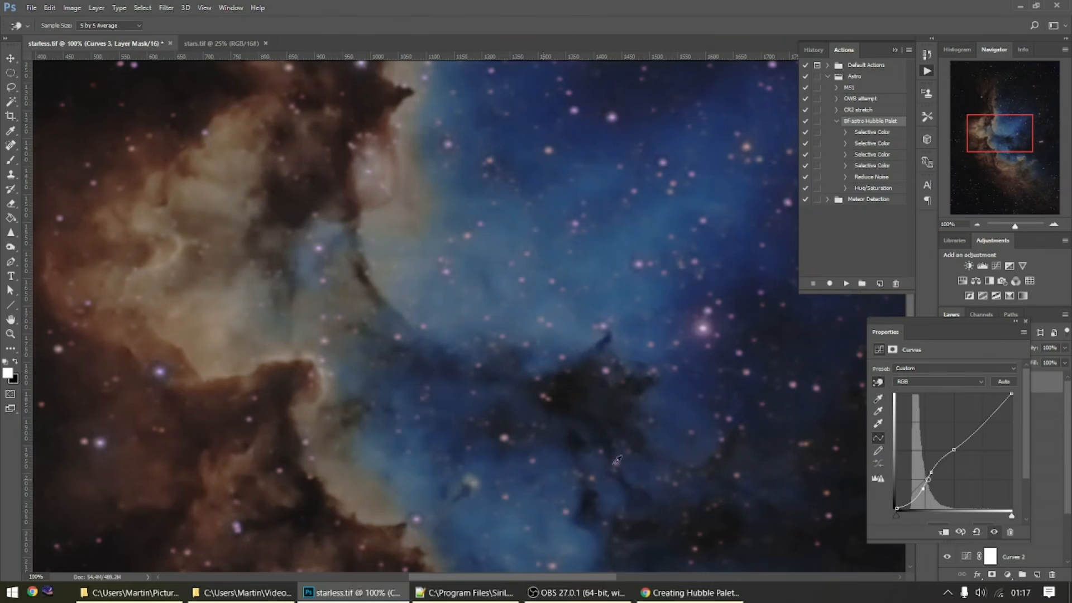
# Fine-tune the RGB curve by lifting the shadow point slightly and raising the upper midtone point
pyautogui.click(978, 225)
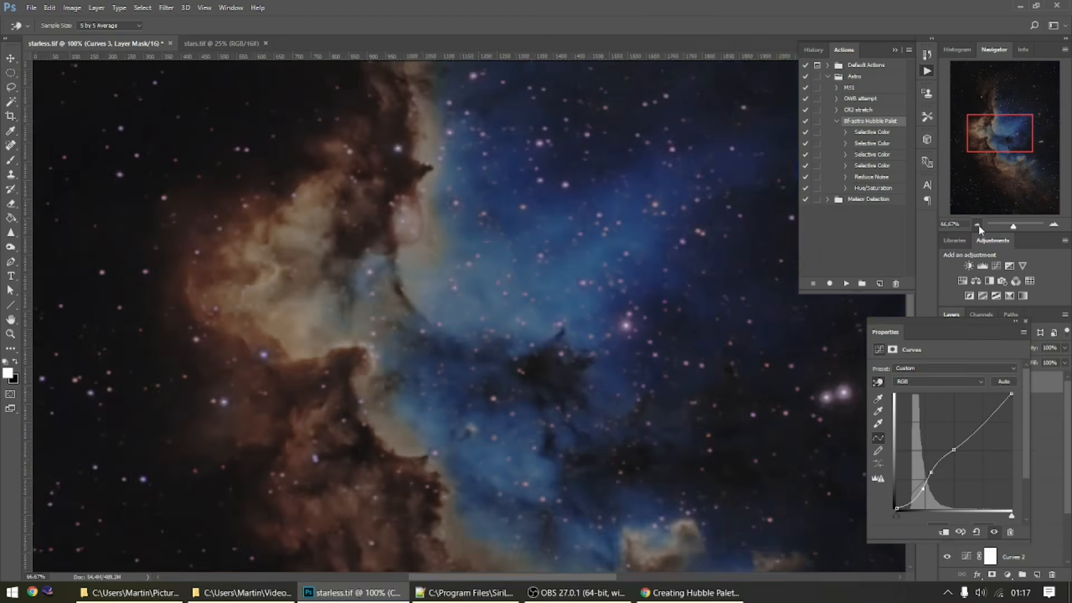
pyautogui.click(978, 224)
pyautogui.click(978, 225)
pyautogui.moveTo(1005, 140); pyautogui.dragTo(1020, 142)
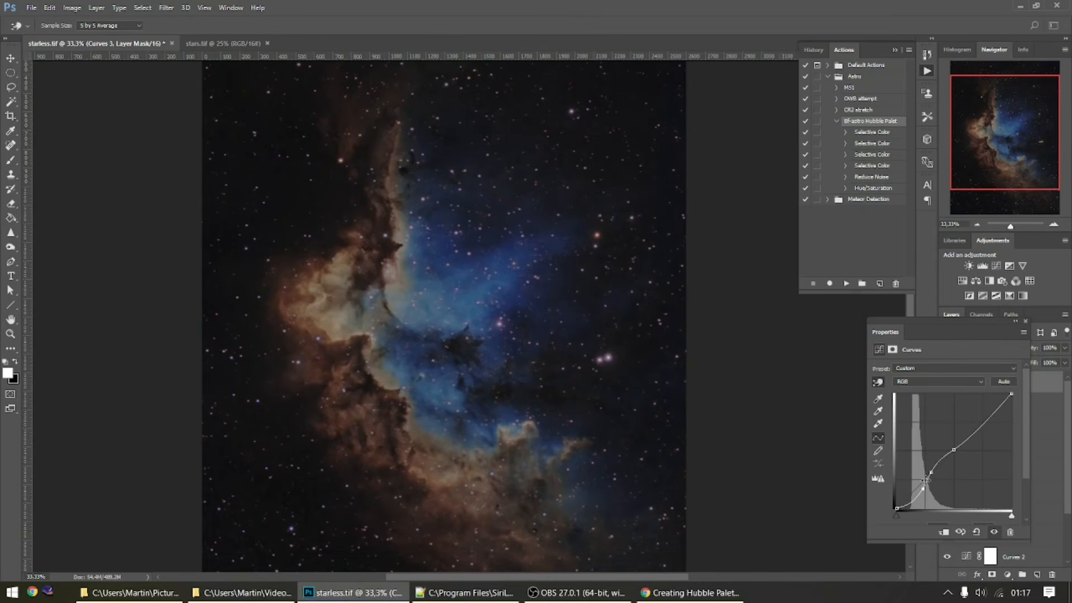
pyautogui.moveTo(922, 489); pyautogui.dragTo(919, 490)
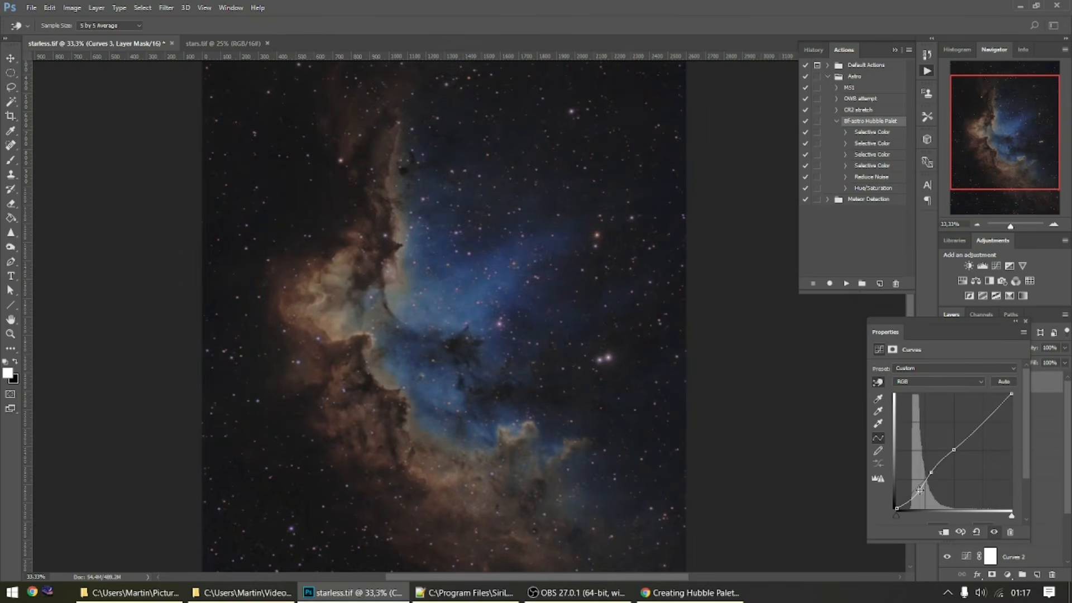
pyautogui.moveTo(953, 449)
pyautogui.mouseDown()
pyautogui.moveTo(953, 431)
pyautogui.moveTo(956, 441)
pyautogui.mouseUp()
pyautogui.click(1026, 320)
# Inspect the curves-adjusted nebula and stars at 100% zoom and as a whole image
pyautogui.moveTo(991, 150)
pyautogui.mouseDown()
pyautogui.moveTo(988, 190)
pyautogui.moveTo(991, 109)
pyautogui.moveTo(1000, 144)
pyautogui.mouseUp()
pyautogui.click(1053, 224)
pyautogui.click(1054, 225)
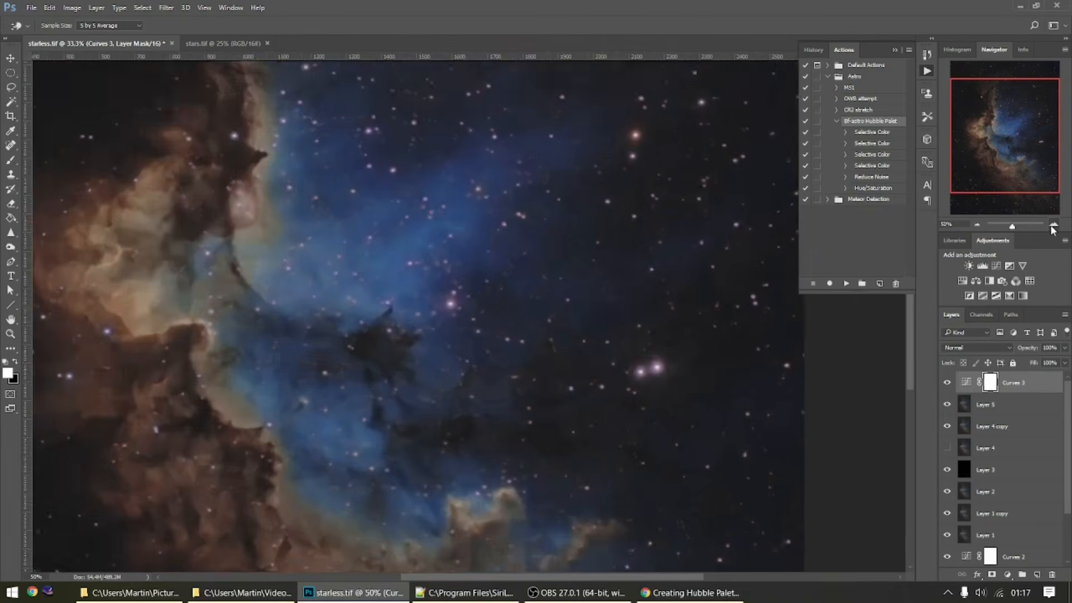
pyautogui.click(1053, 225)
pyautogui.moveTo(1020, 130); pyautogui.dragTo(1020, 174)
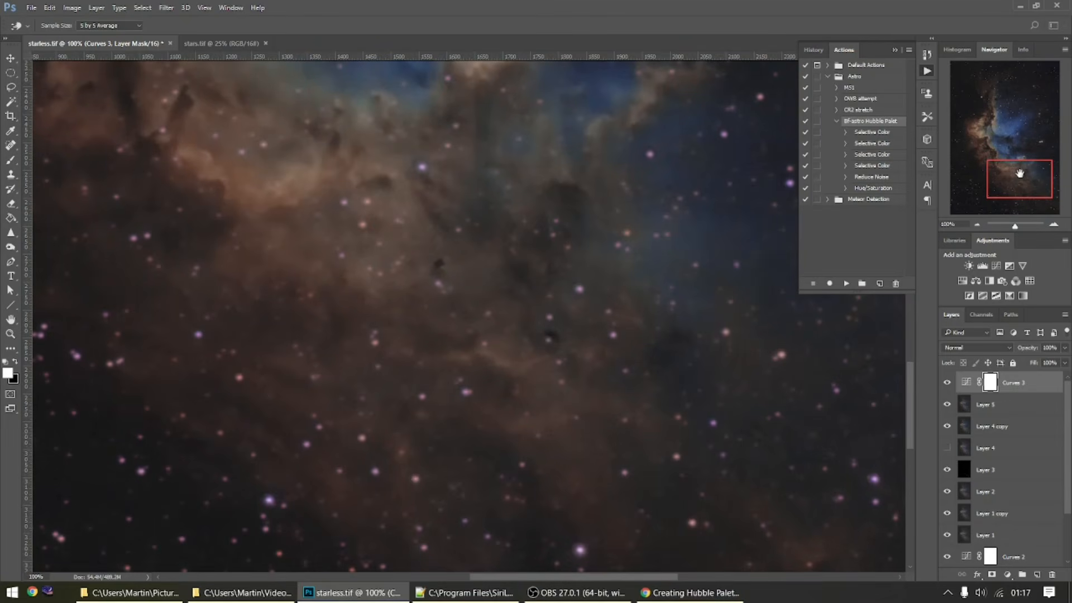
pyautogui.hotkey('ctrl', '0')
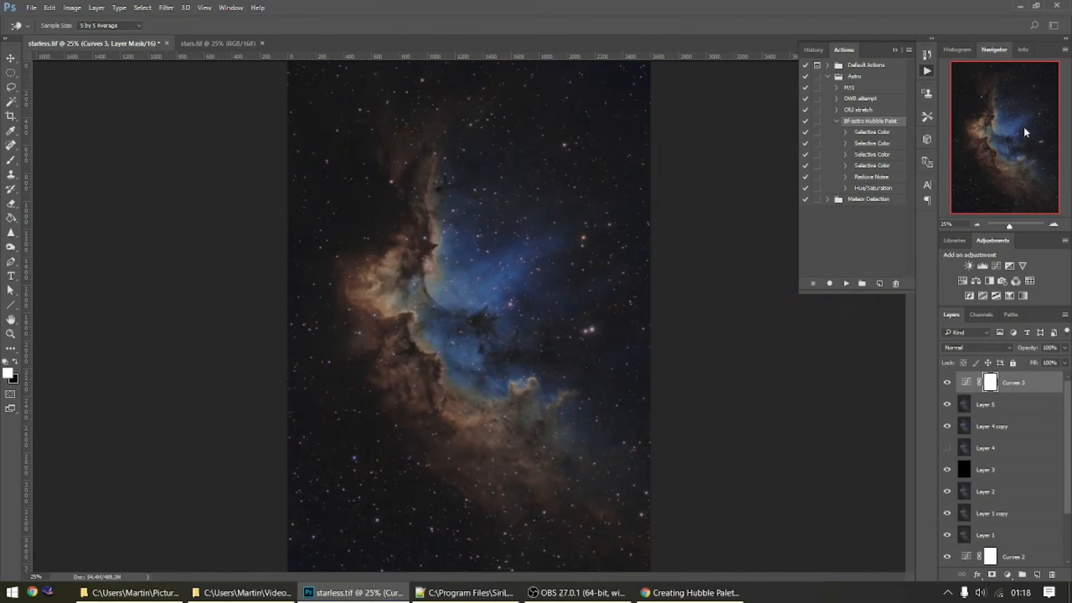